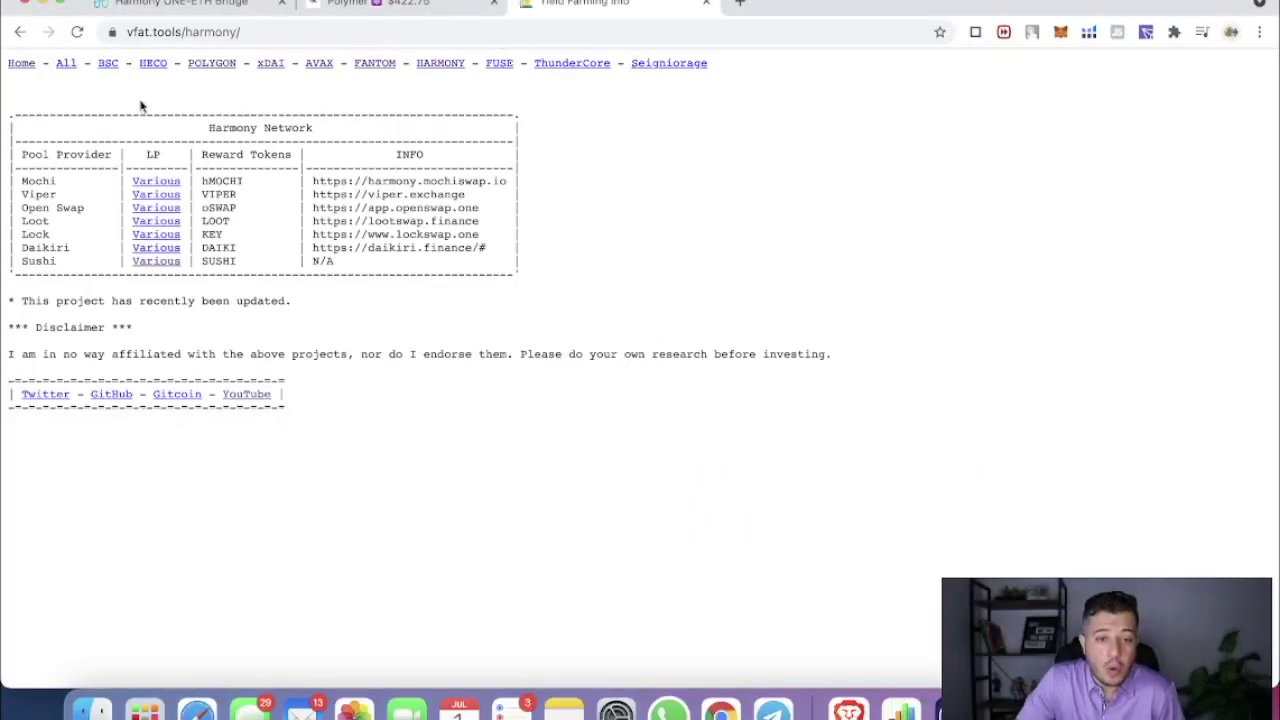
Step: Switch to the Harmony bridge tab and load the bridge home page without the /busd path
left_click(150, 8)
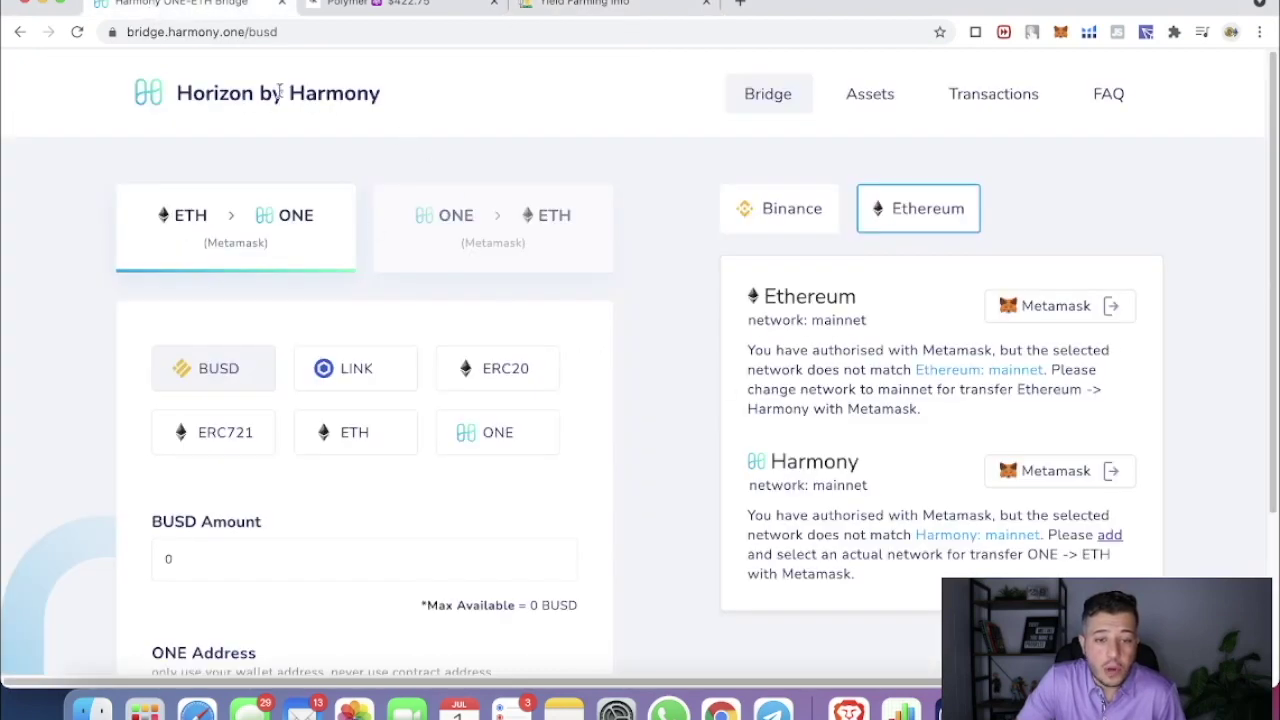
double_click(252, 31)
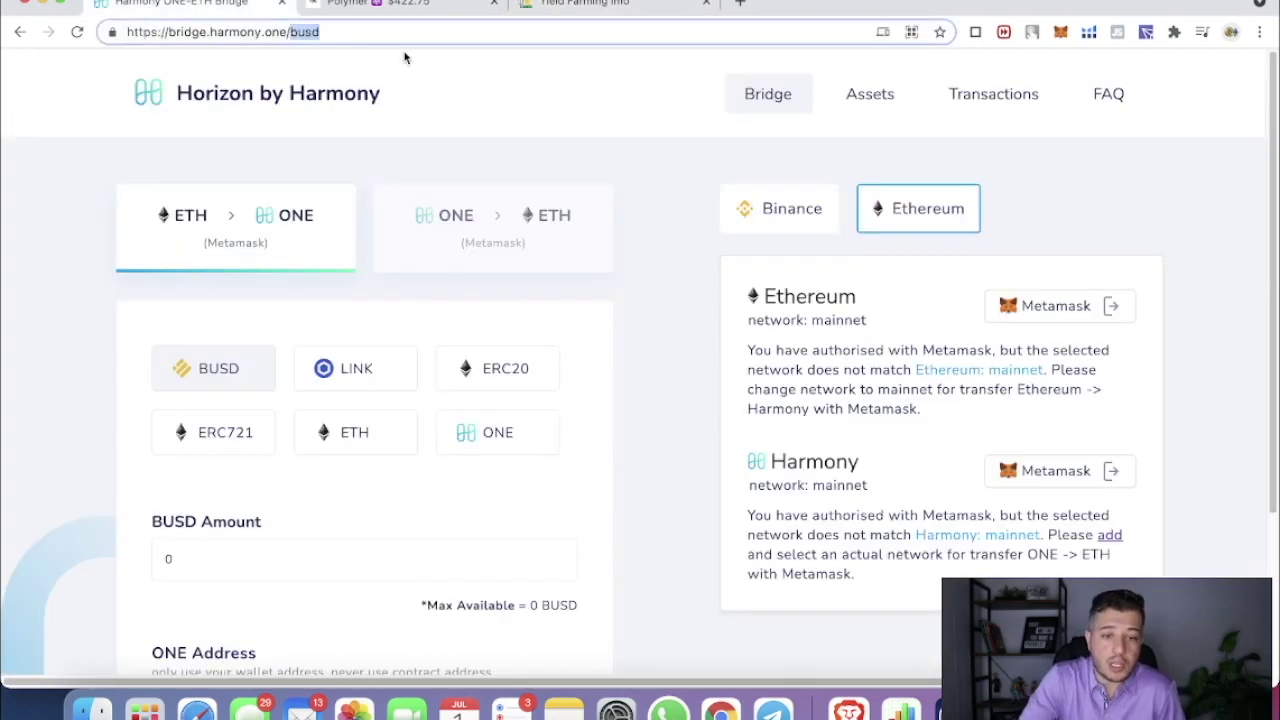
key("BackSpace")
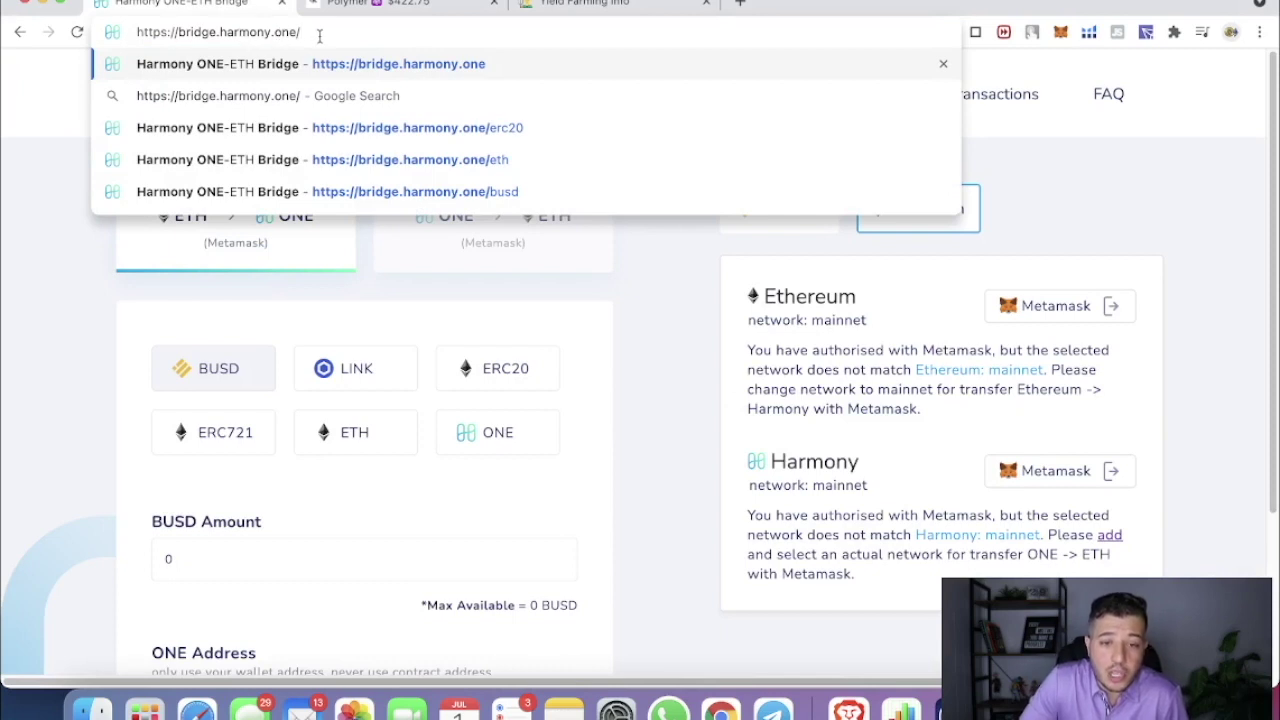
key("Return")
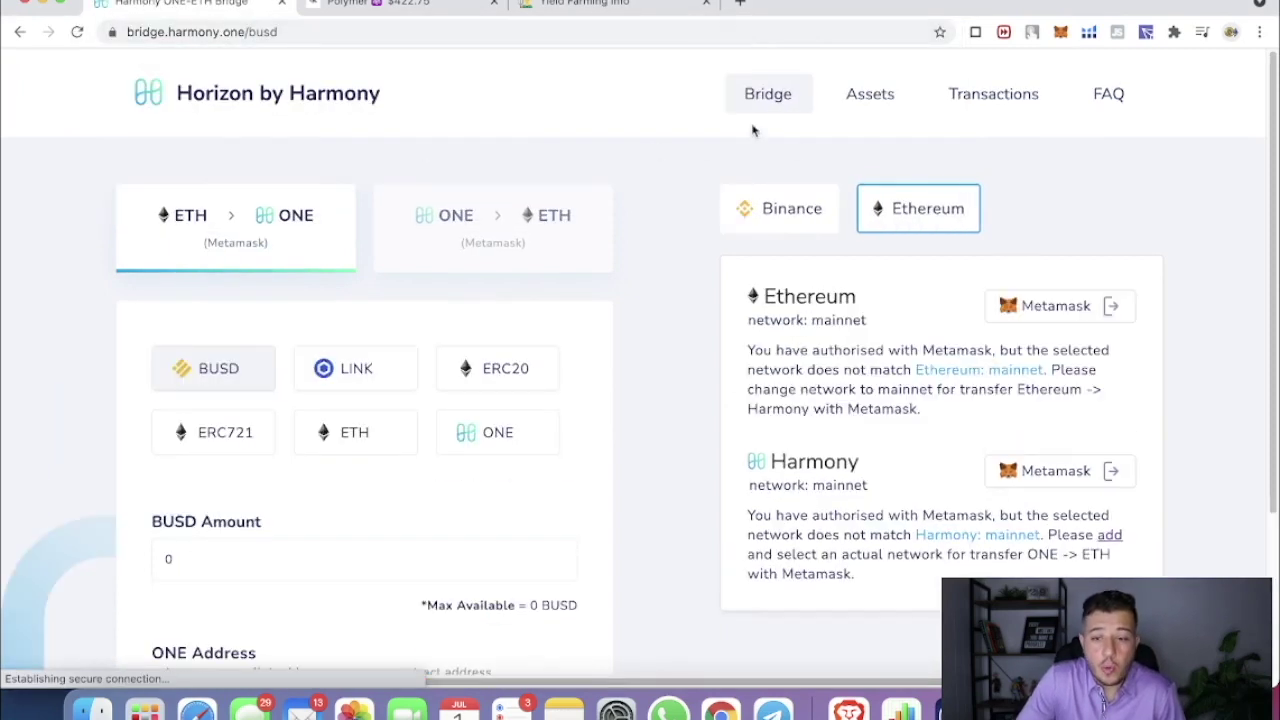
Step: Check the 1.4765 BNB balance in the MetaMask wallet
left_click(1062, 35)
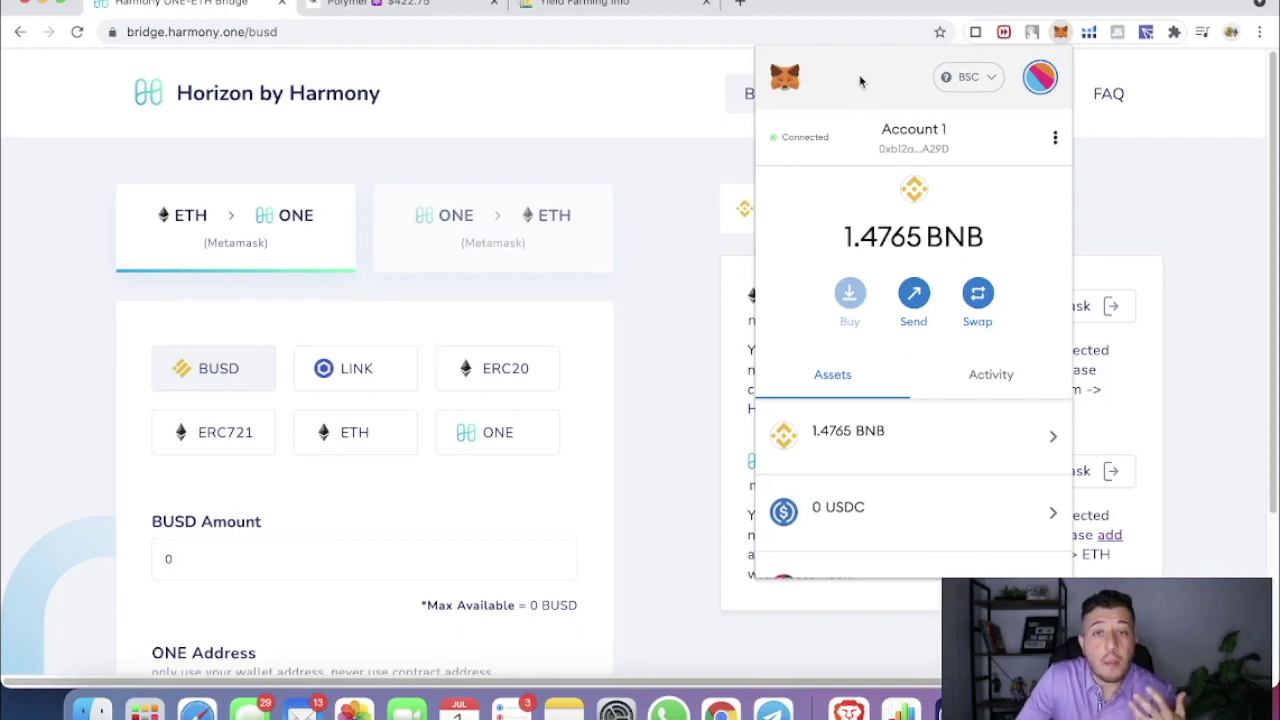
left_click(1062, 33)
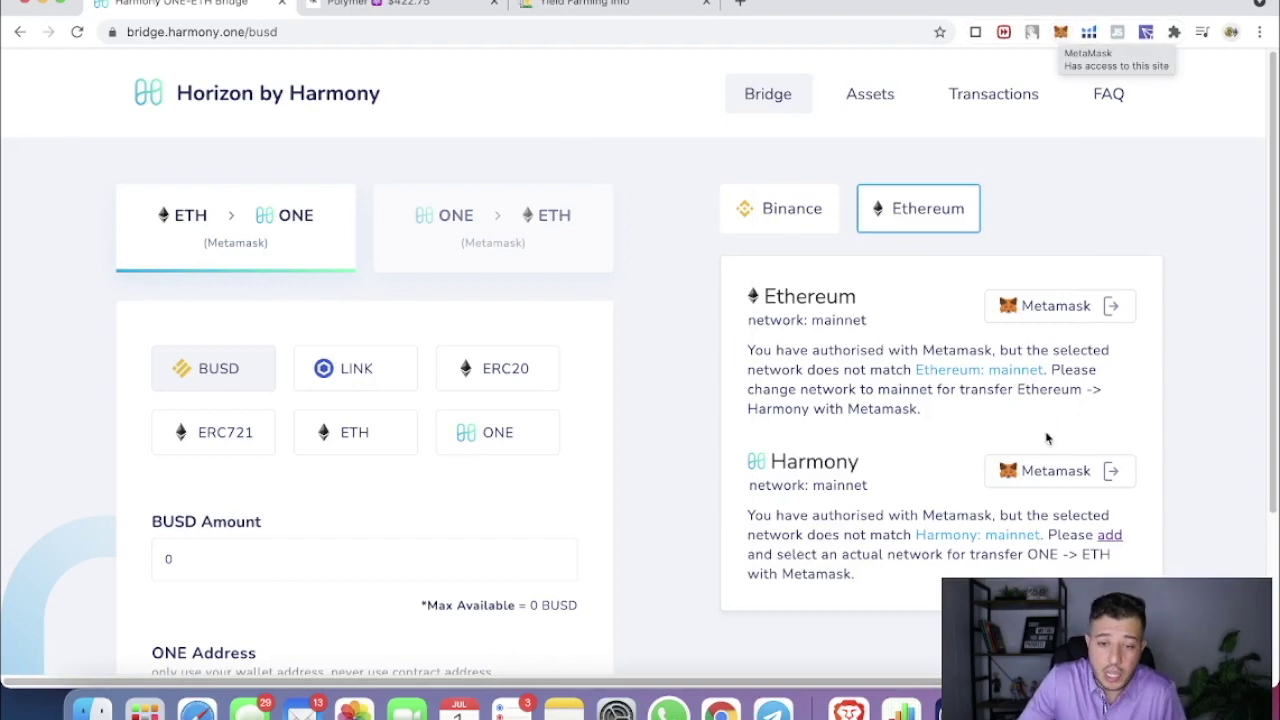
left_click(1062, 33)
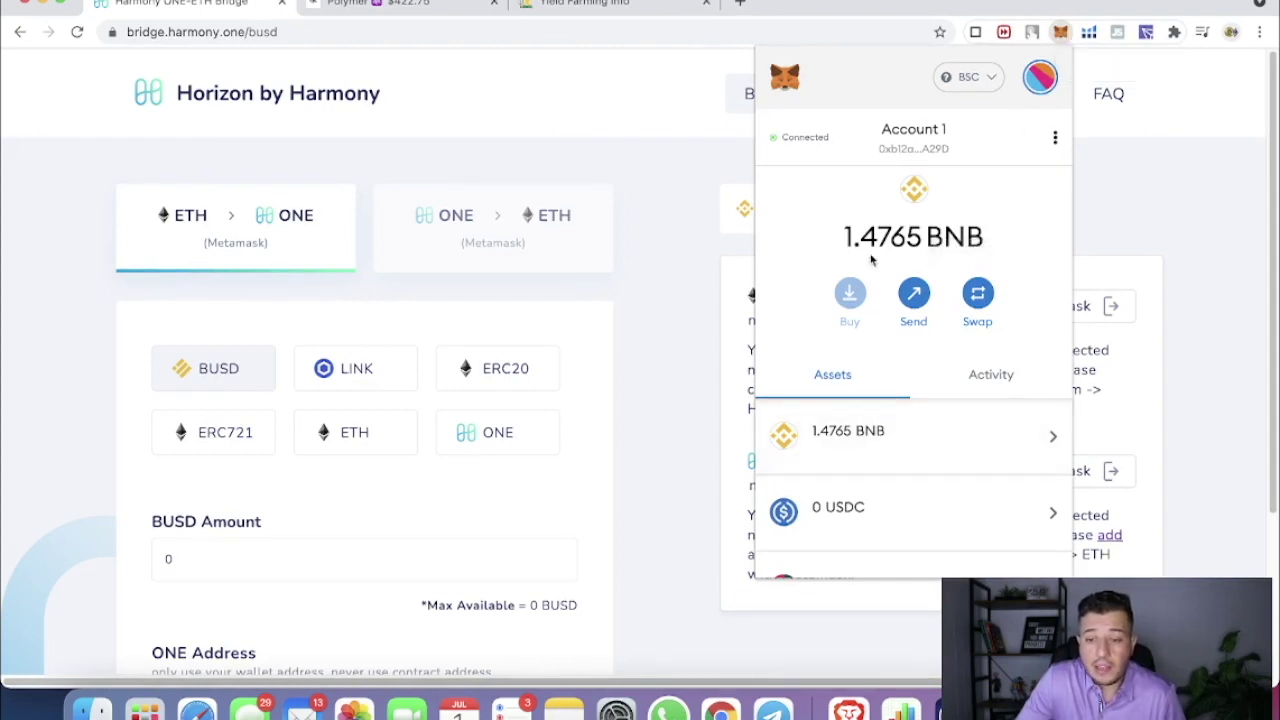
left_click_drag(843, 236, 991, 243)
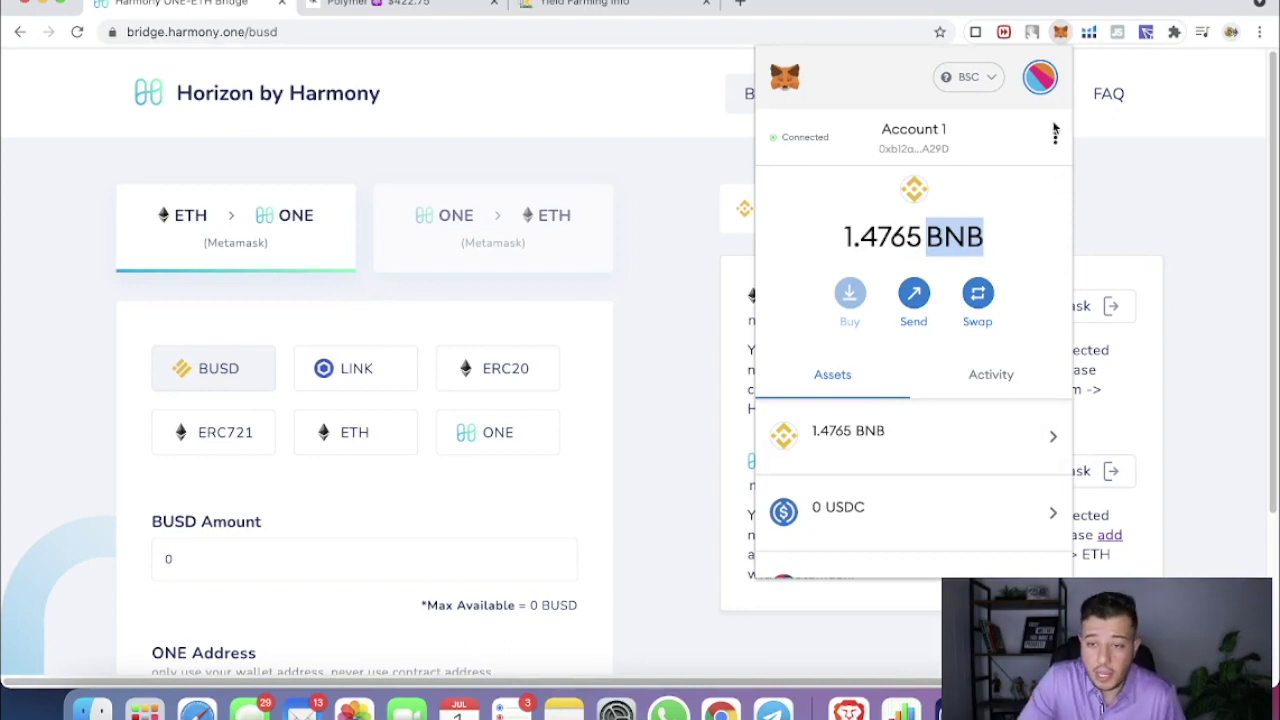
left_click(340, 274)
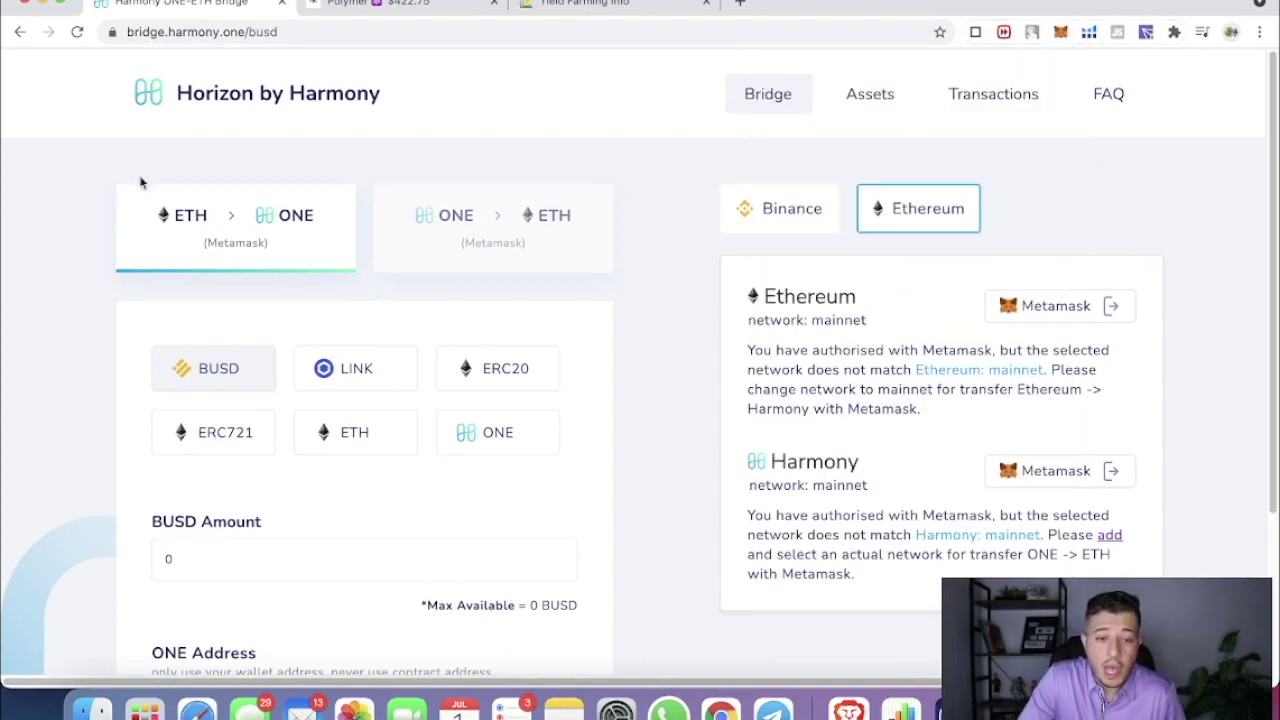
Step: Switch the bridge to Binance and reconnect the wallet on the Binance side
left_click(773, 208)
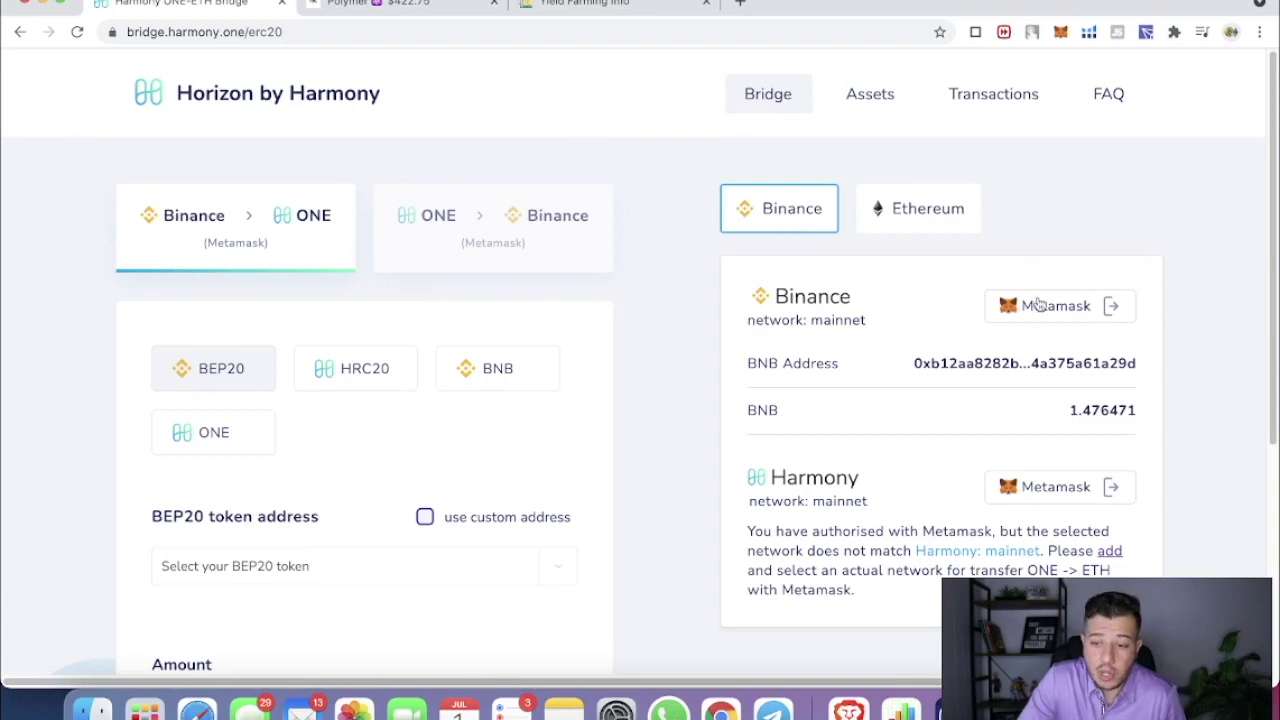
left_click(1112, 308)
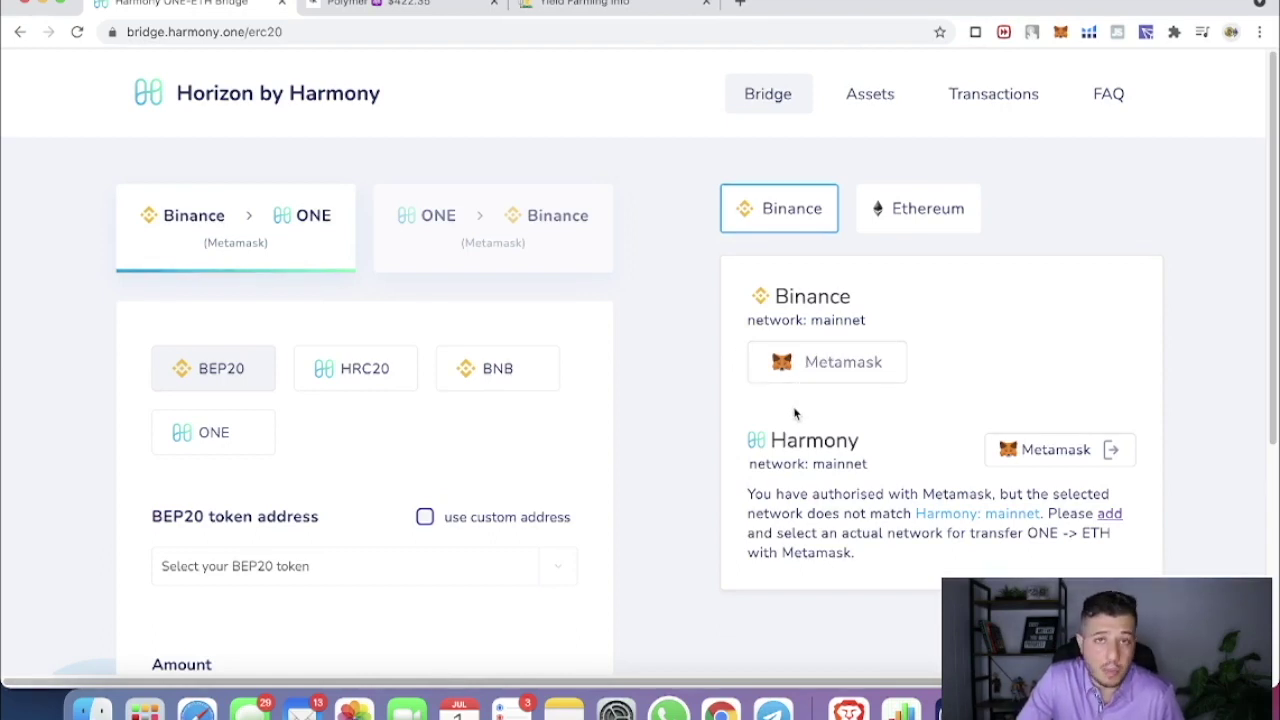
left_click(839, 366)
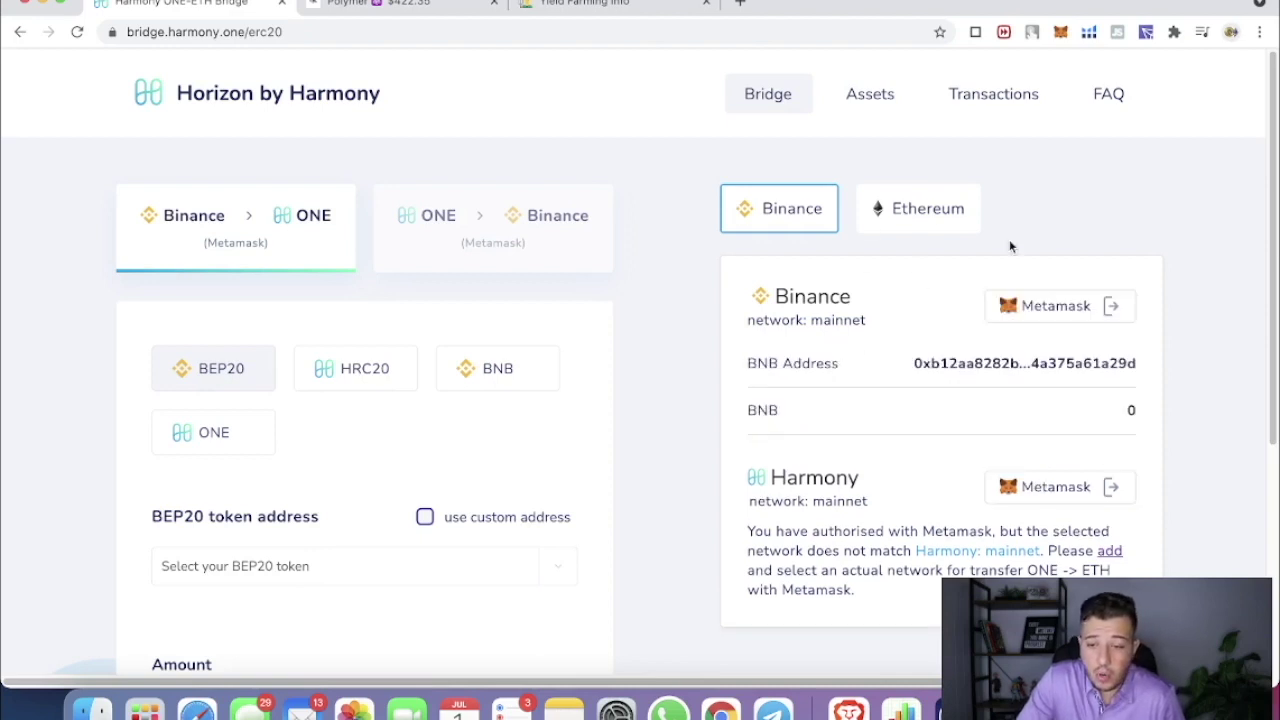
Step: Switch MetaMask to the Matic network and authorise the wallet for the Binance side
left_click(1061, 33)
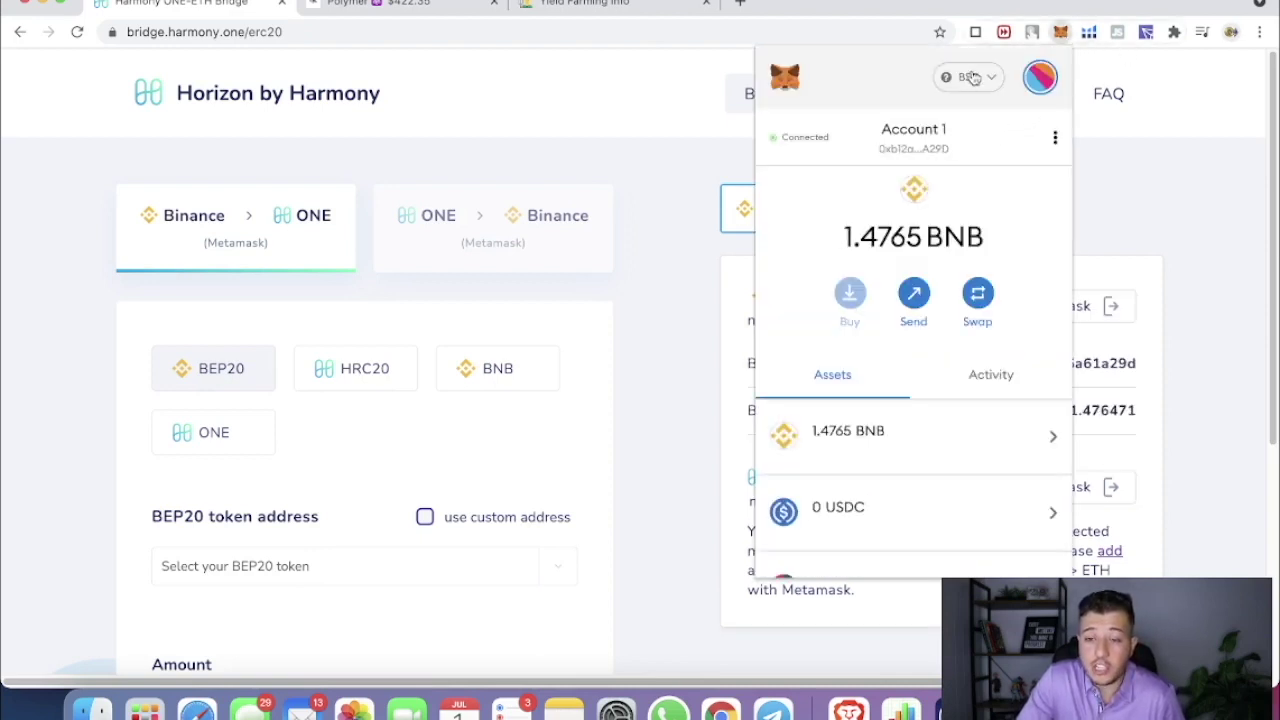
left_click(958, 77)
left_click(862, 444)
left_click(1160, 243)
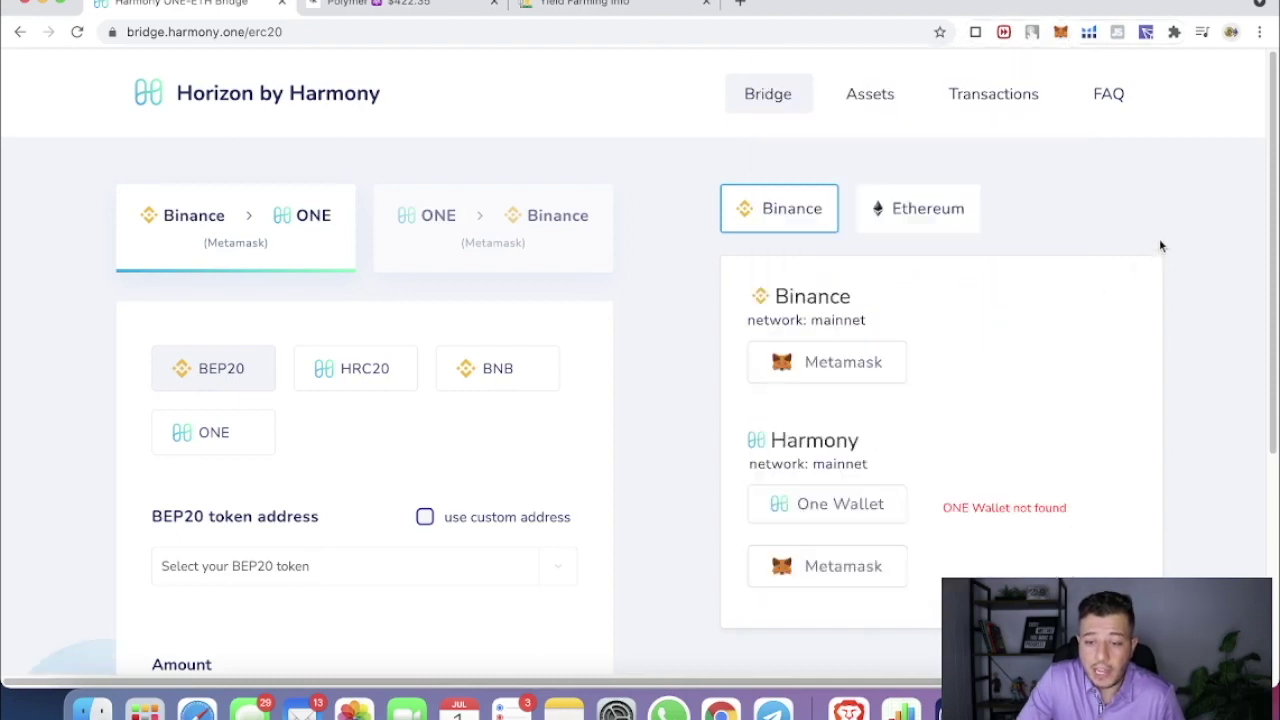
left_click(843, 370)
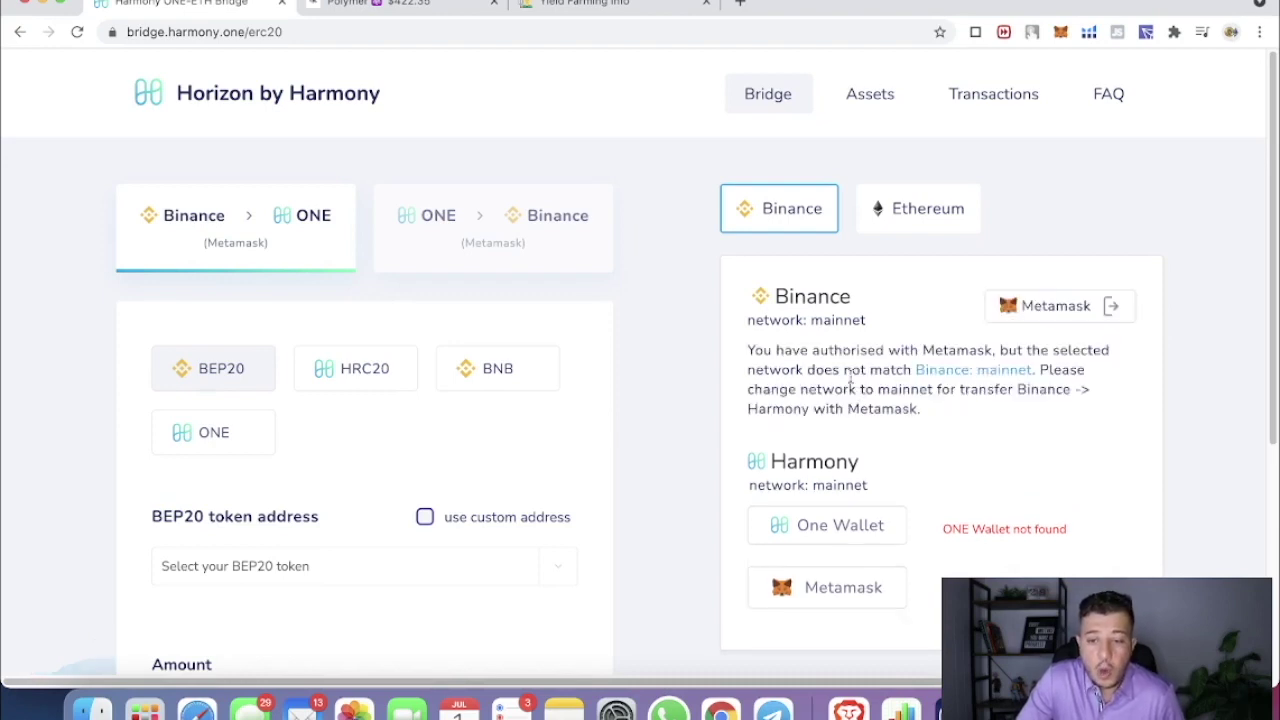
Step: Return MetaMask to the BSC network and verify the 1.476471 BNB balance
left_click(1060, 32)
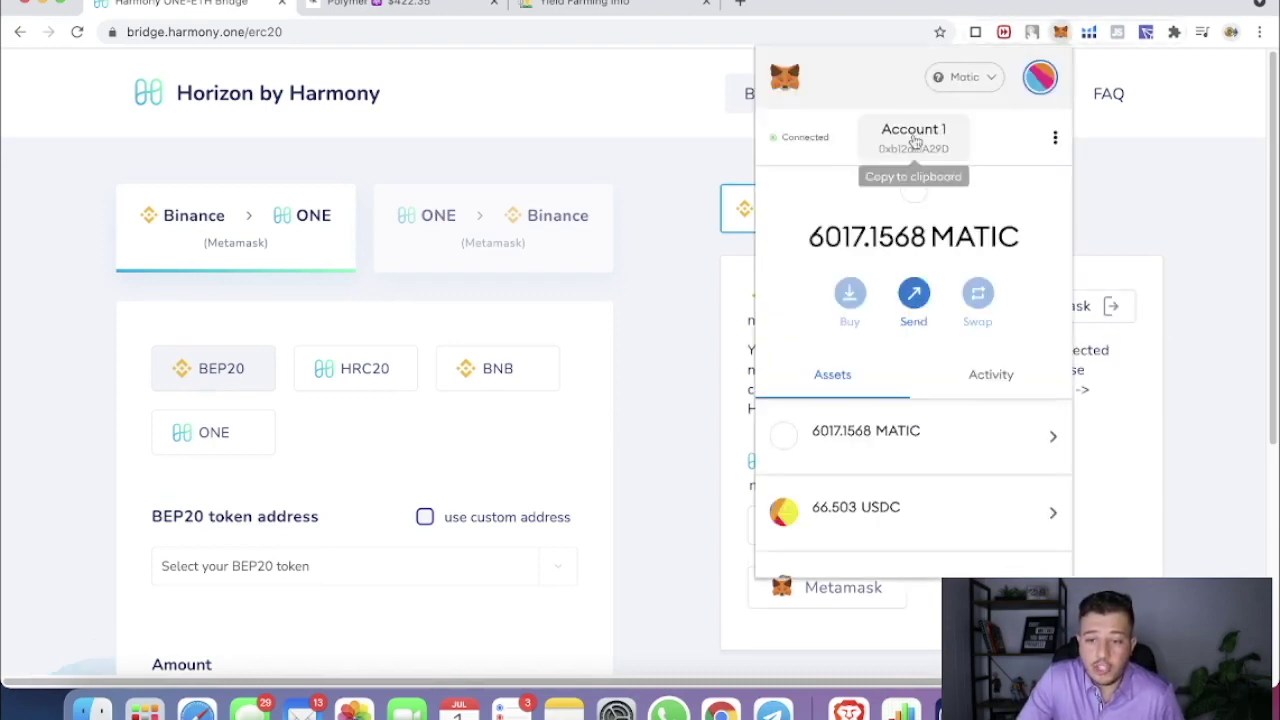
left_click(951, 78)
left_click(862, 488)
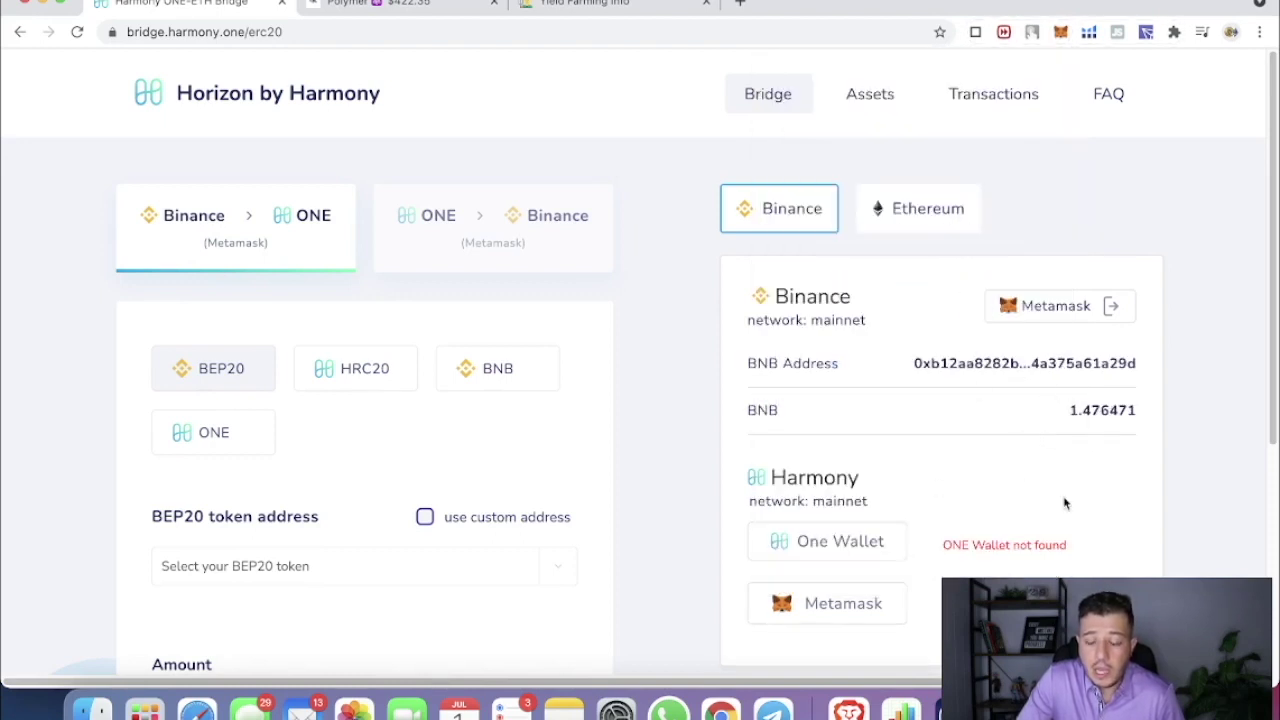
left_click_drag(912, 364, 1114, 366)
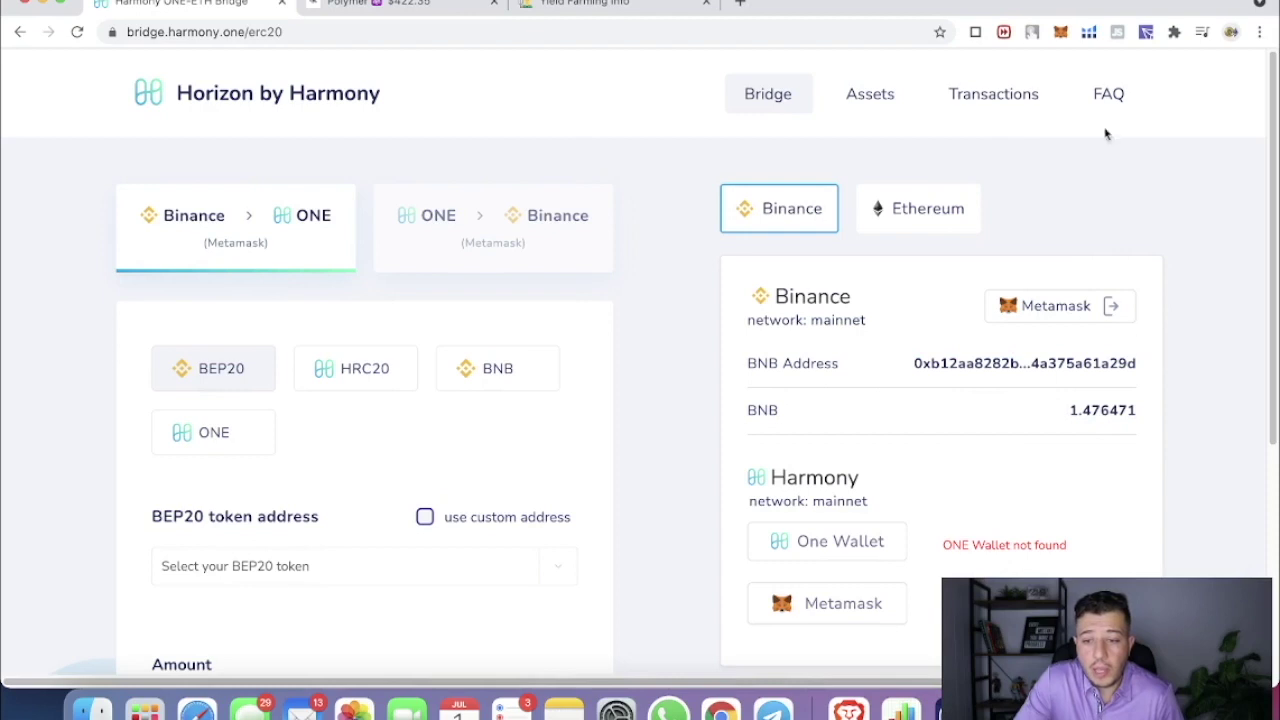
left_click(1061, 33)
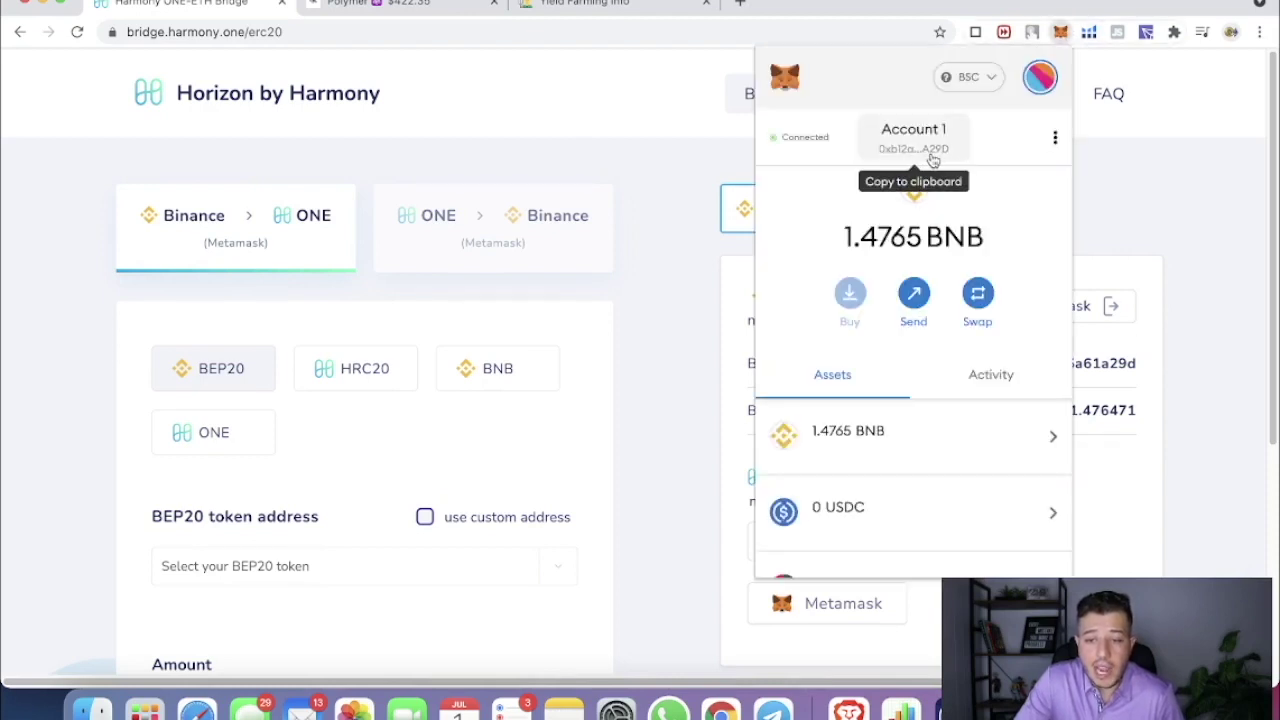
left_click(1083, 200)
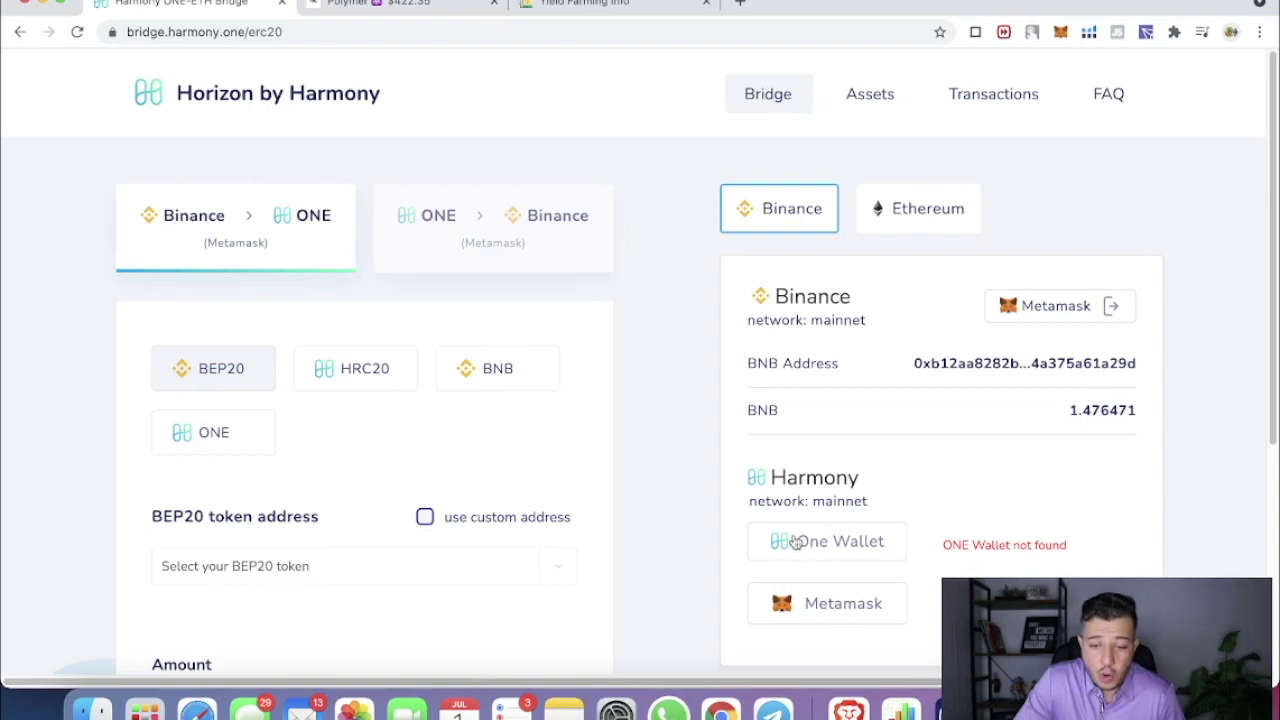
Step: Connect the Harmony-side wallet, choose BNB as the token and enter a 0.1 BNB amount
left_click(860, 612)
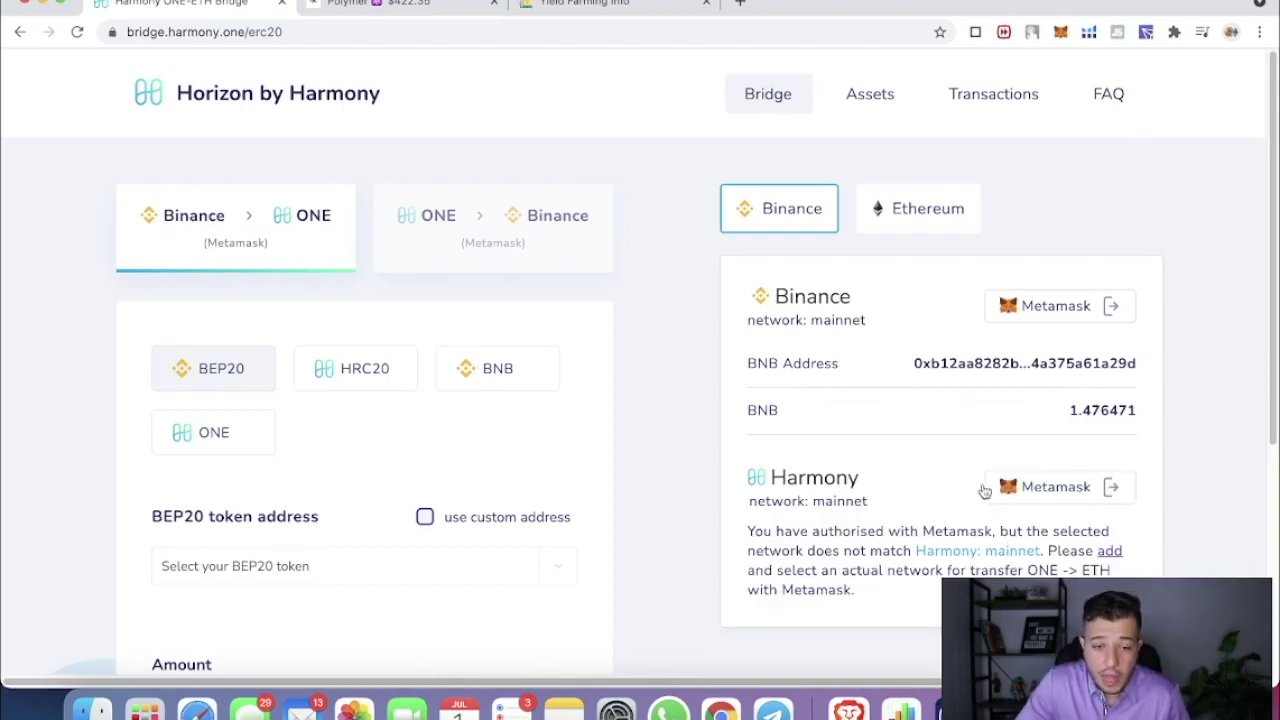
scroll(490, 450, "down", 3)
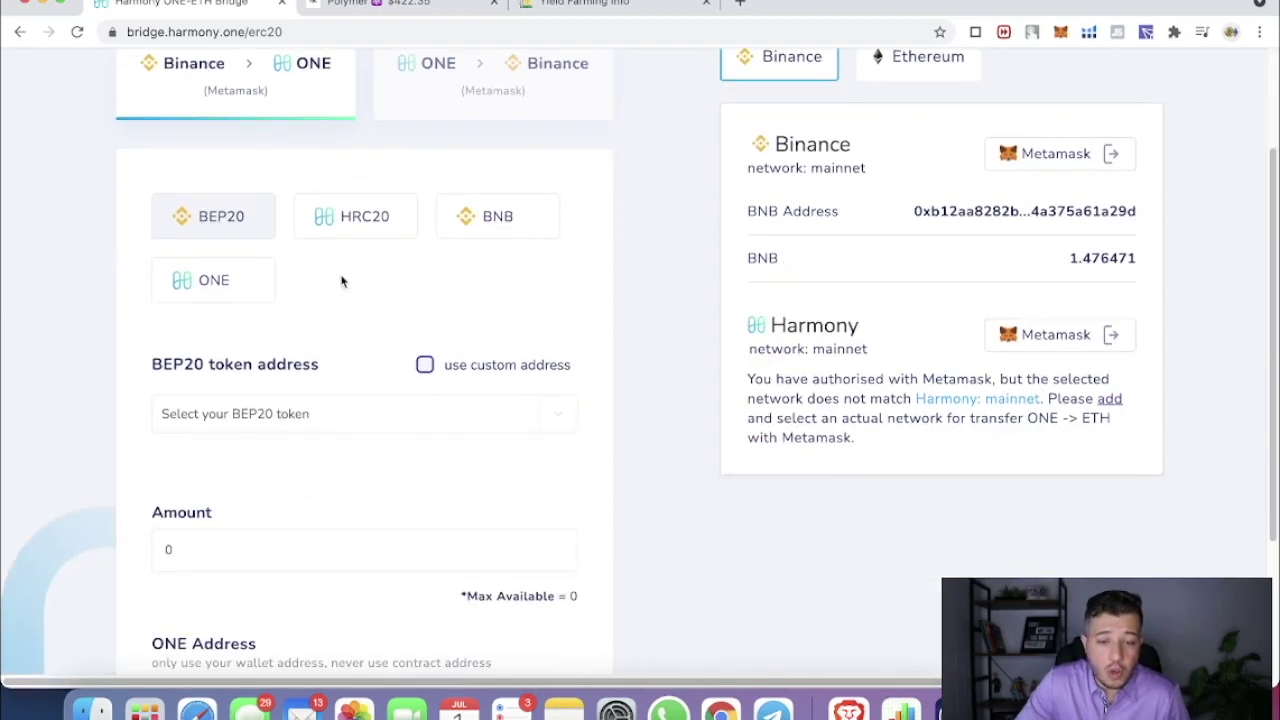
scroll(296, 275, "up", 1)
left_click(480, 255)
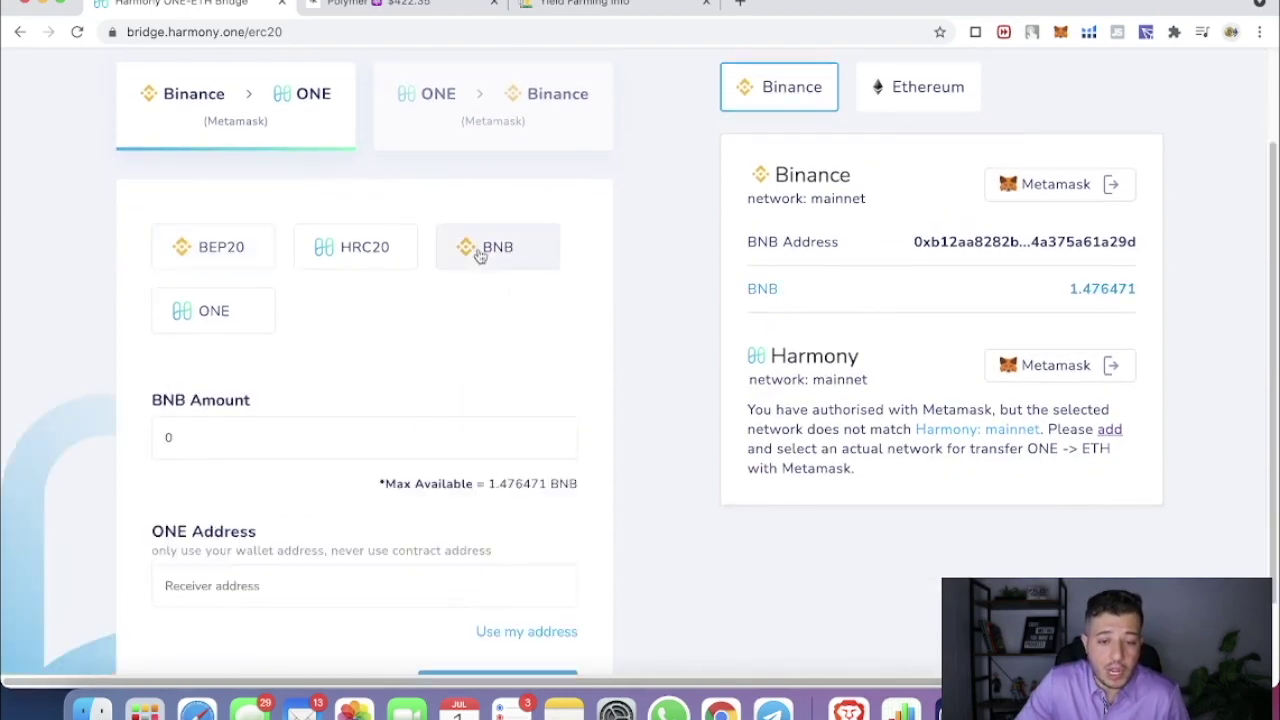
scroll(208, 455, "up", 3)
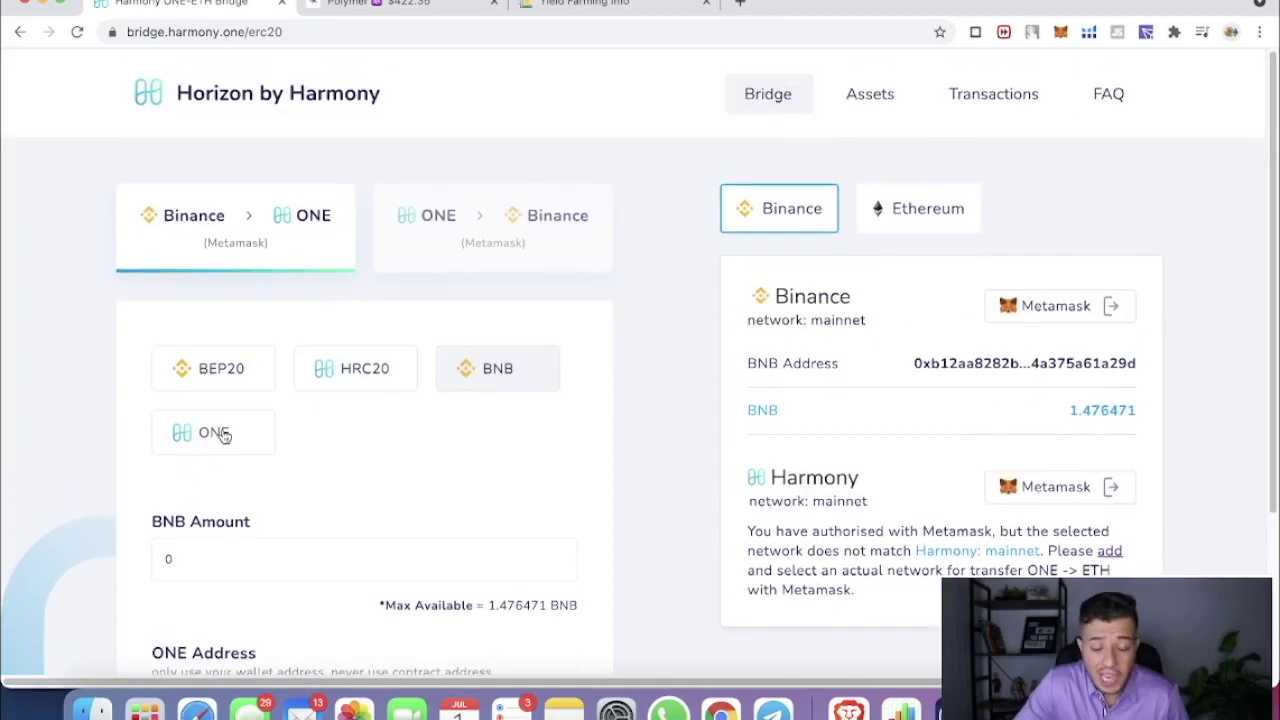
scroll(352, 420, "down", 1)
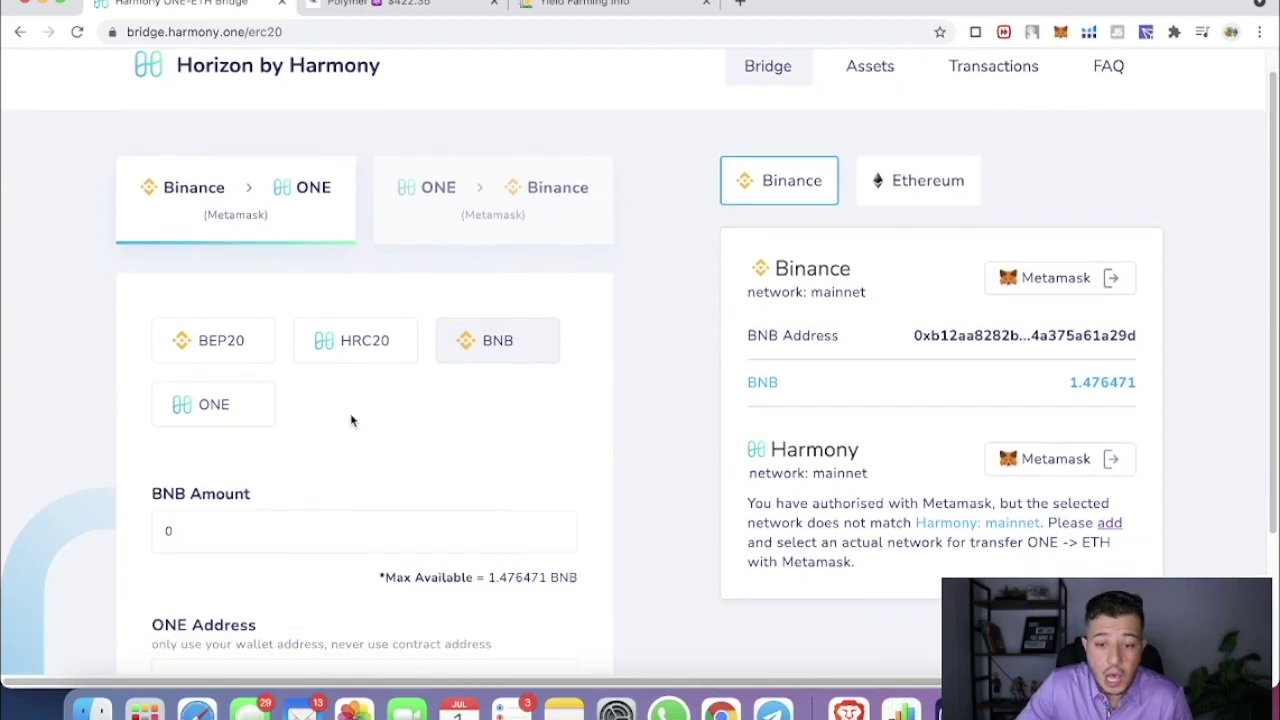
left_click(286, 528)
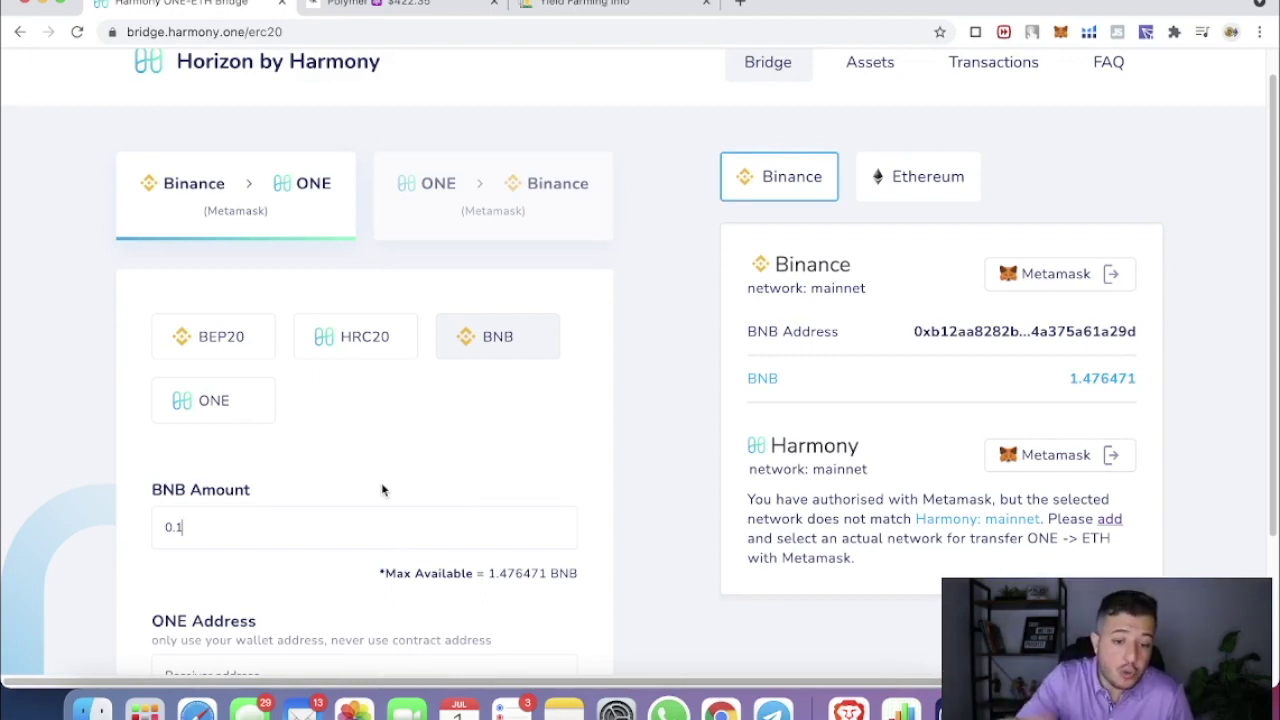
scroll(381, 488, "down", 4)
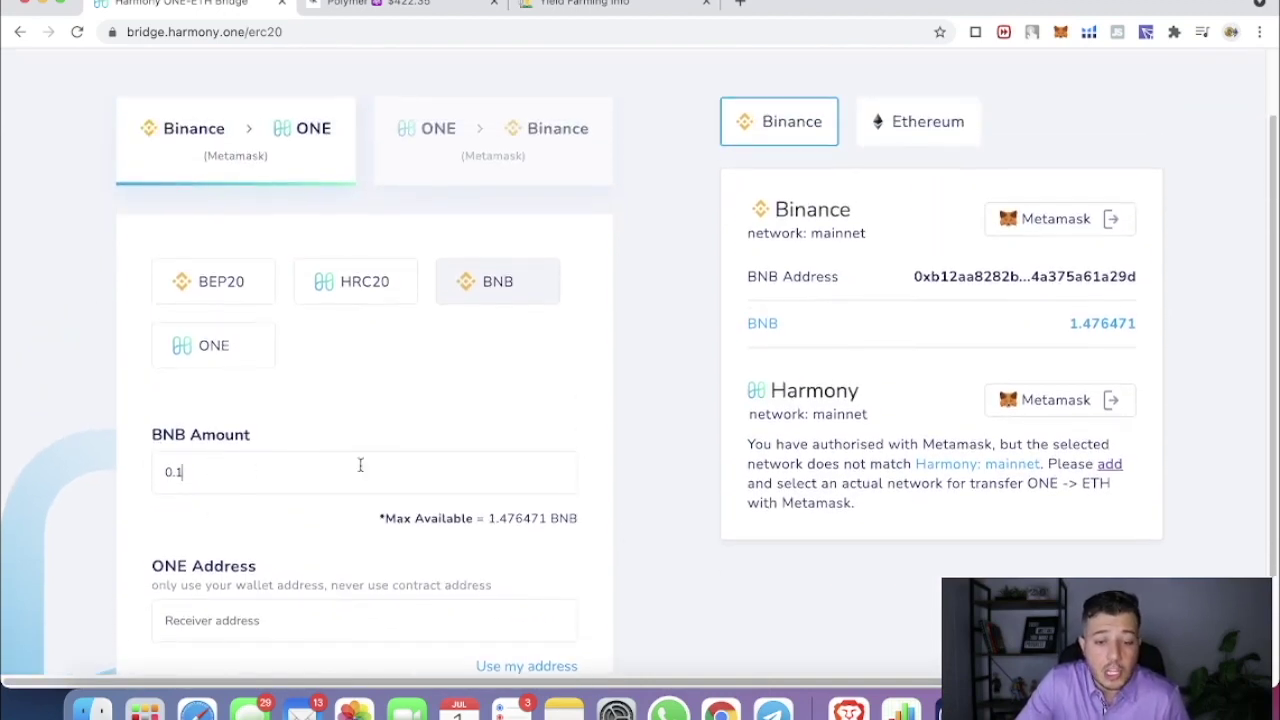
scroll(280, 525, "down", 2)
Step: Paste the wallet's own address into the ONE Address receiver field and continue to the summary
left_click(246, 531)
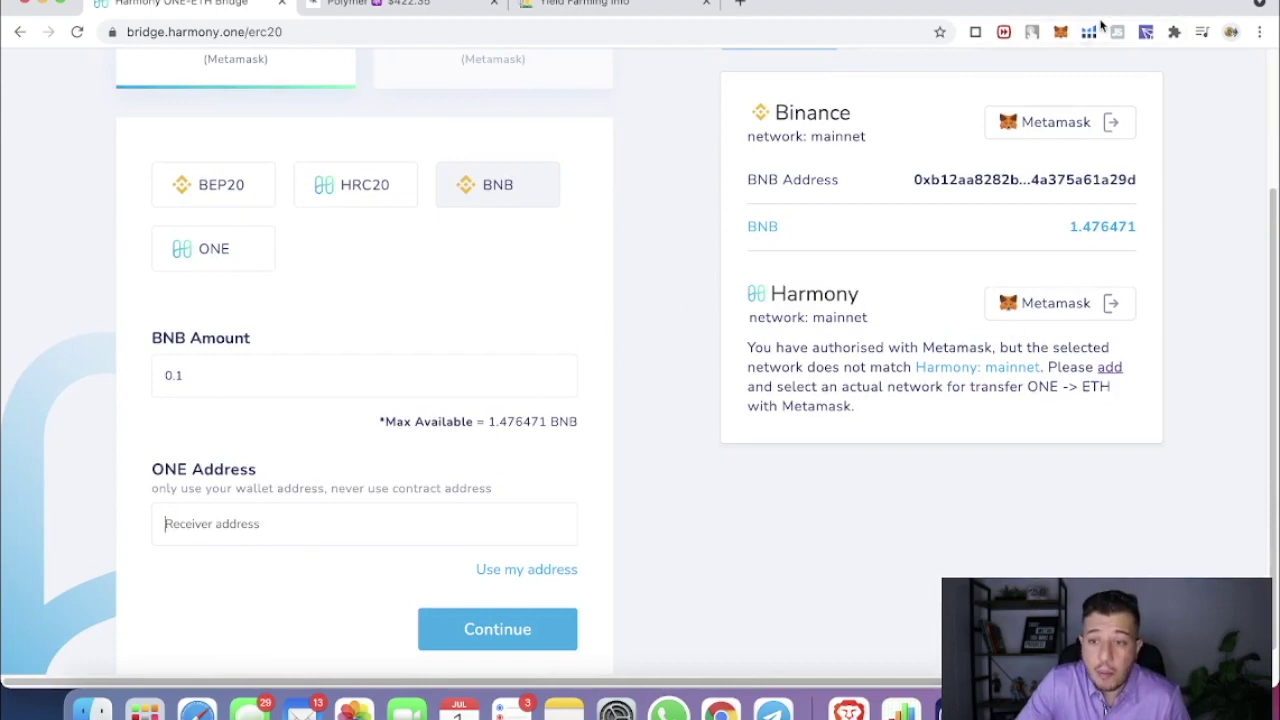
left_click(1060, 32)
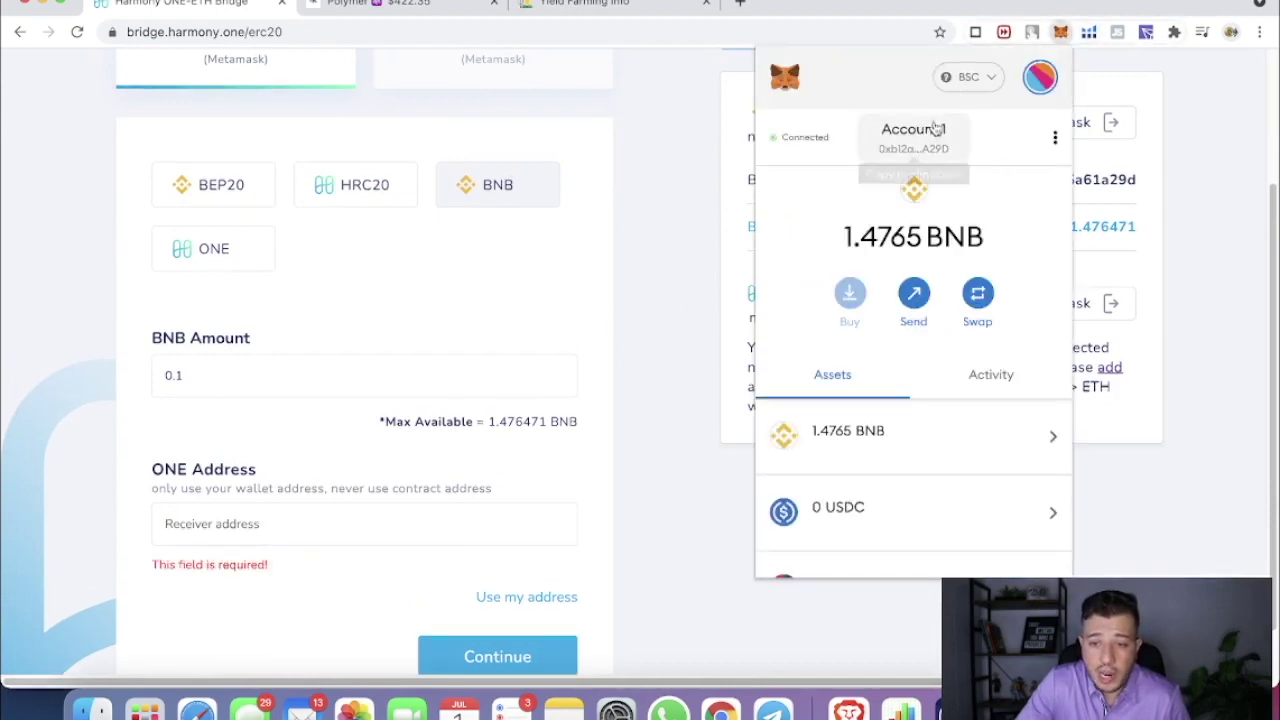
left_click(918, 140)
left_click(280, 524)
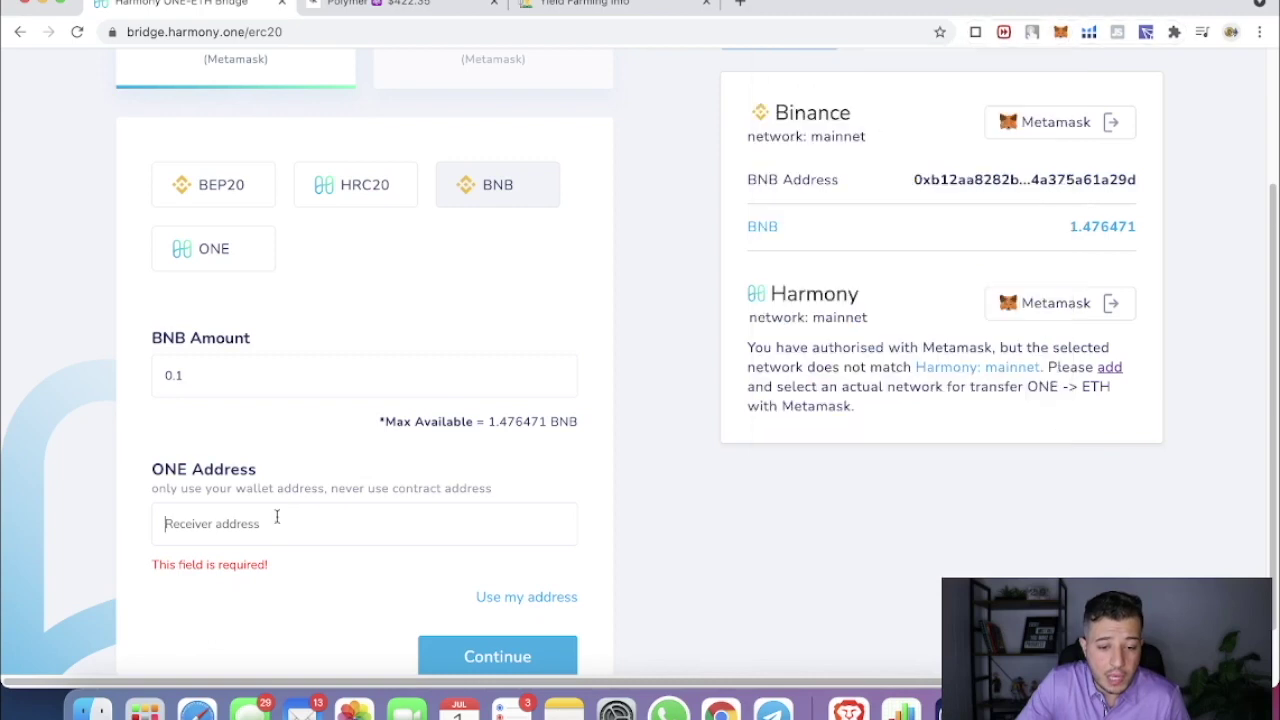
right_click(280, 523)
left_click(305, 522)
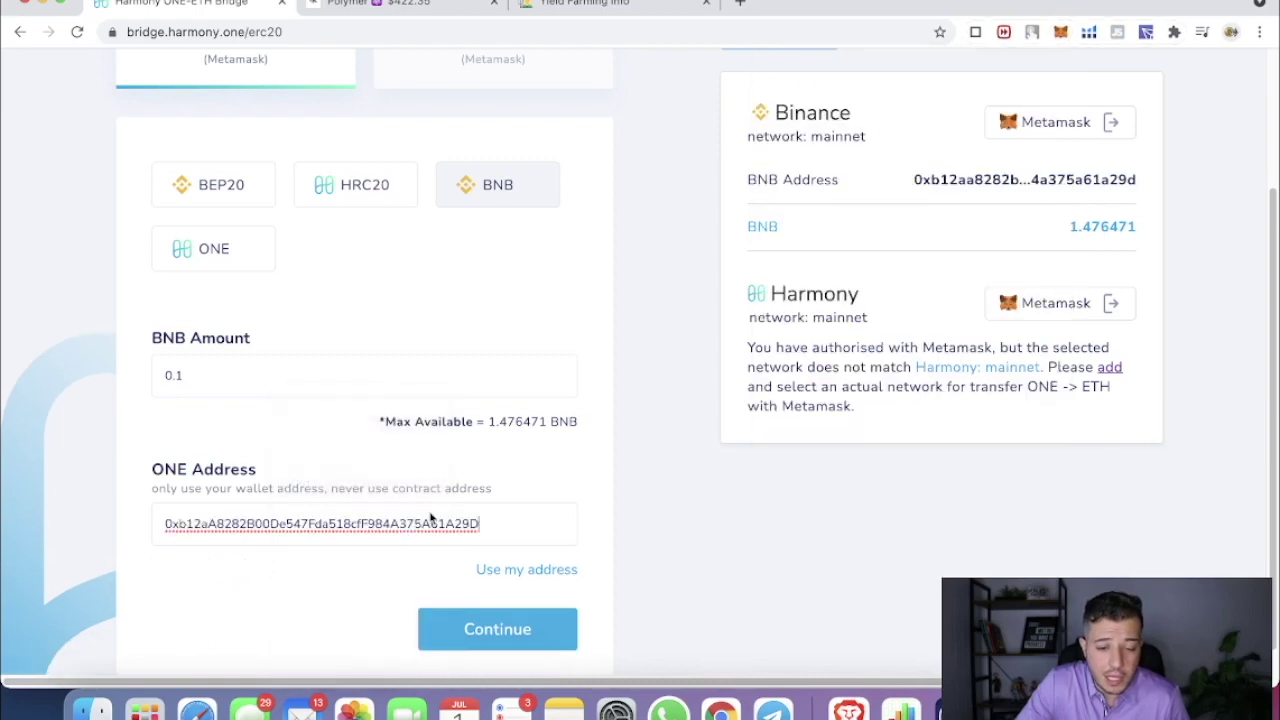
scroll(980, 370, "up", 4)
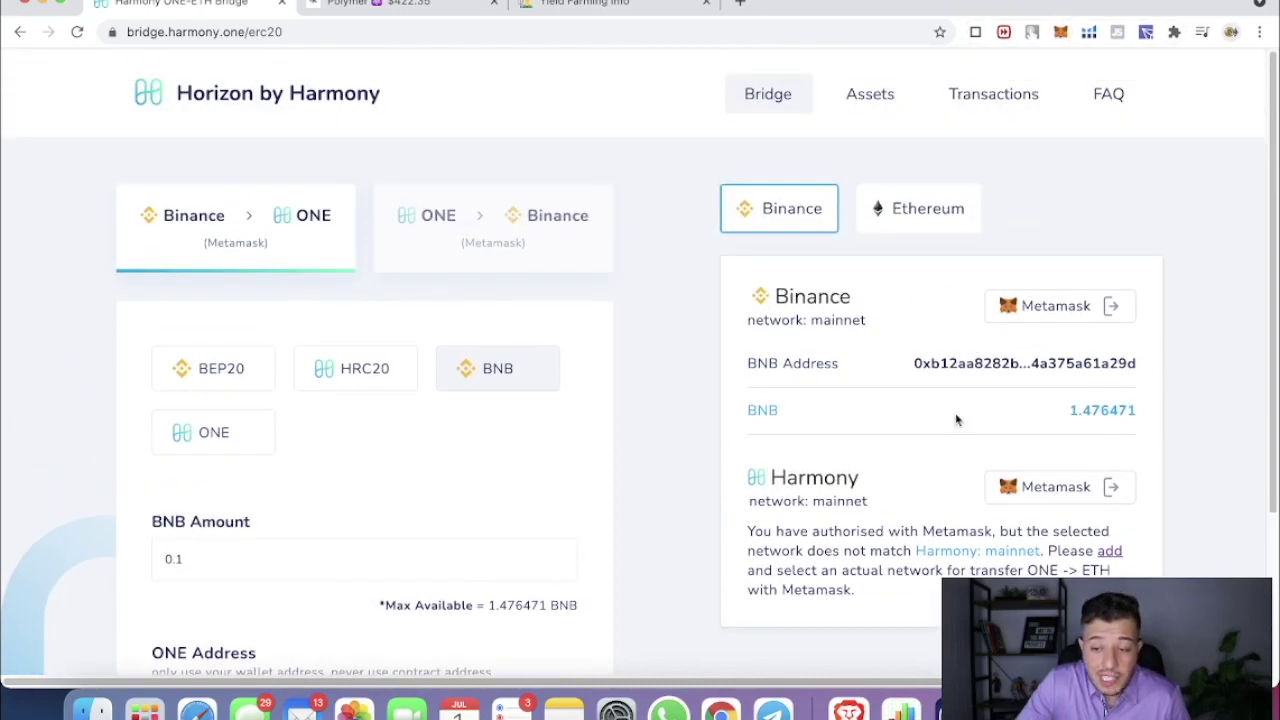
scroll(1094, 370, "down", 3)
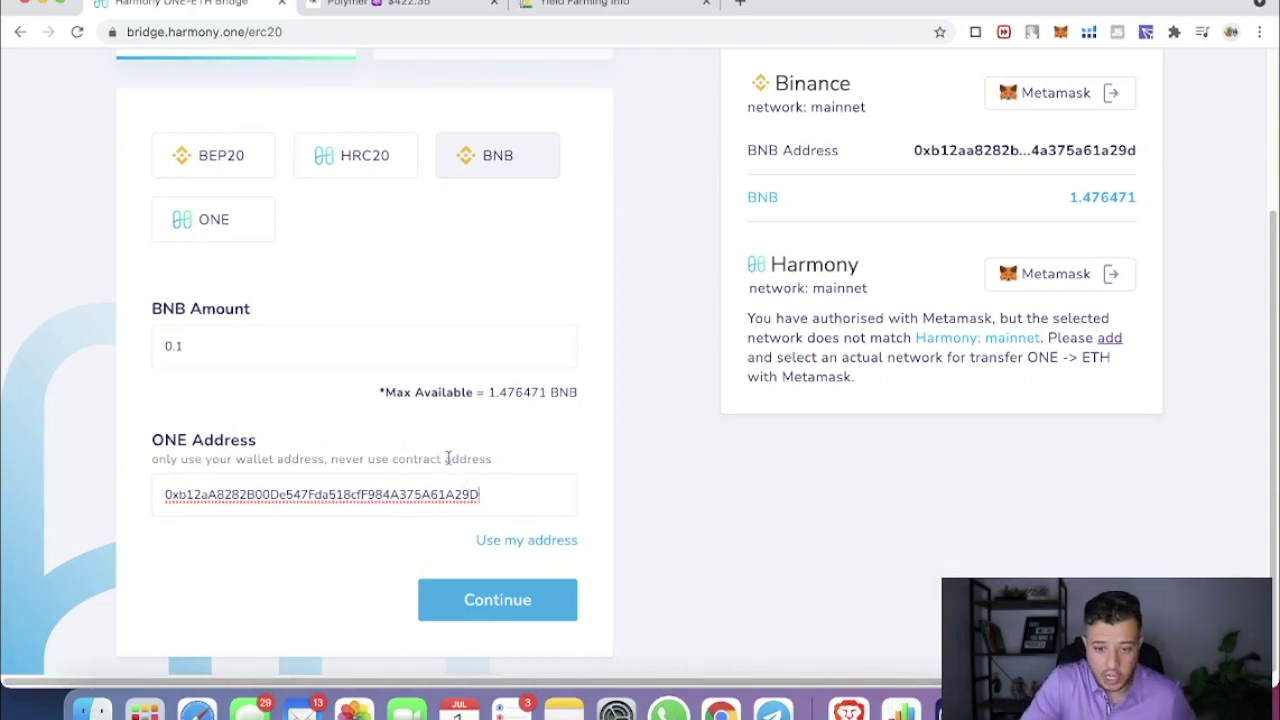
left_click(525, 602)
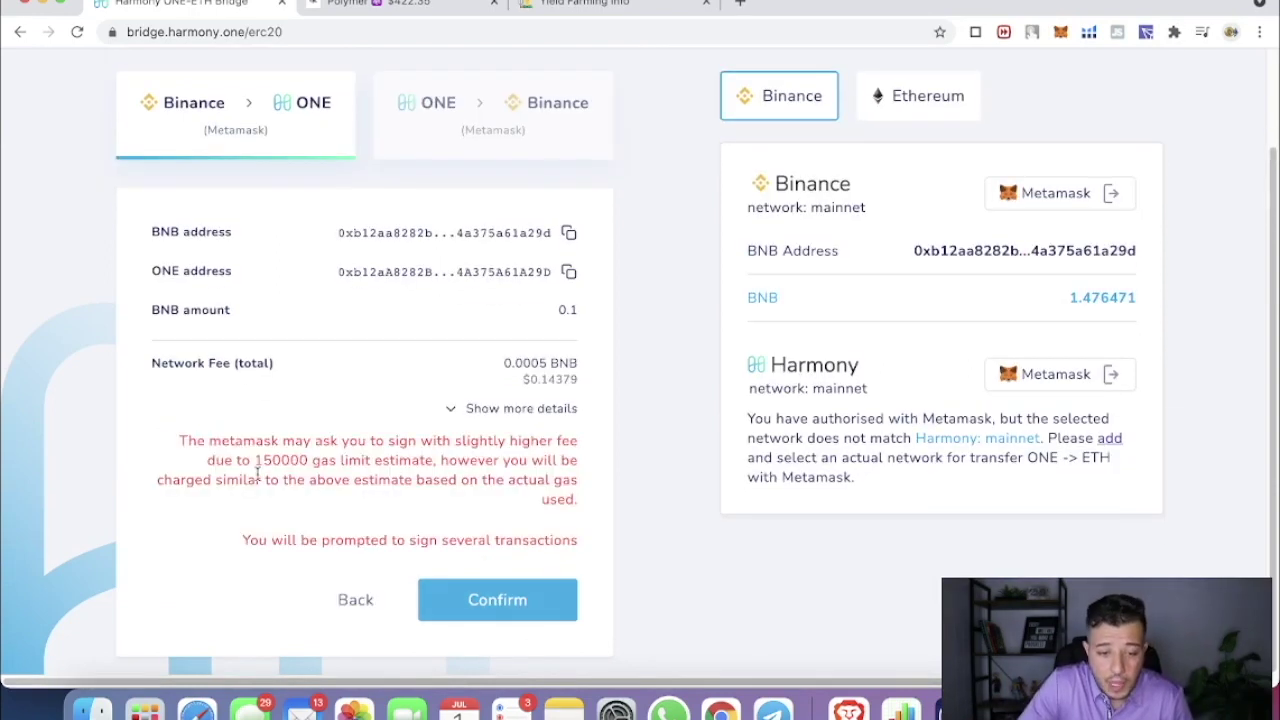
Step: Read the 150000 gas-limit warning and confirm the 0.1 BNB transfer with its 0.0005 BNB fee
left_click_drag(167, 444, 590, 442)
left_click_drag(200, 465, 310, 462)
left_click(372, 470)
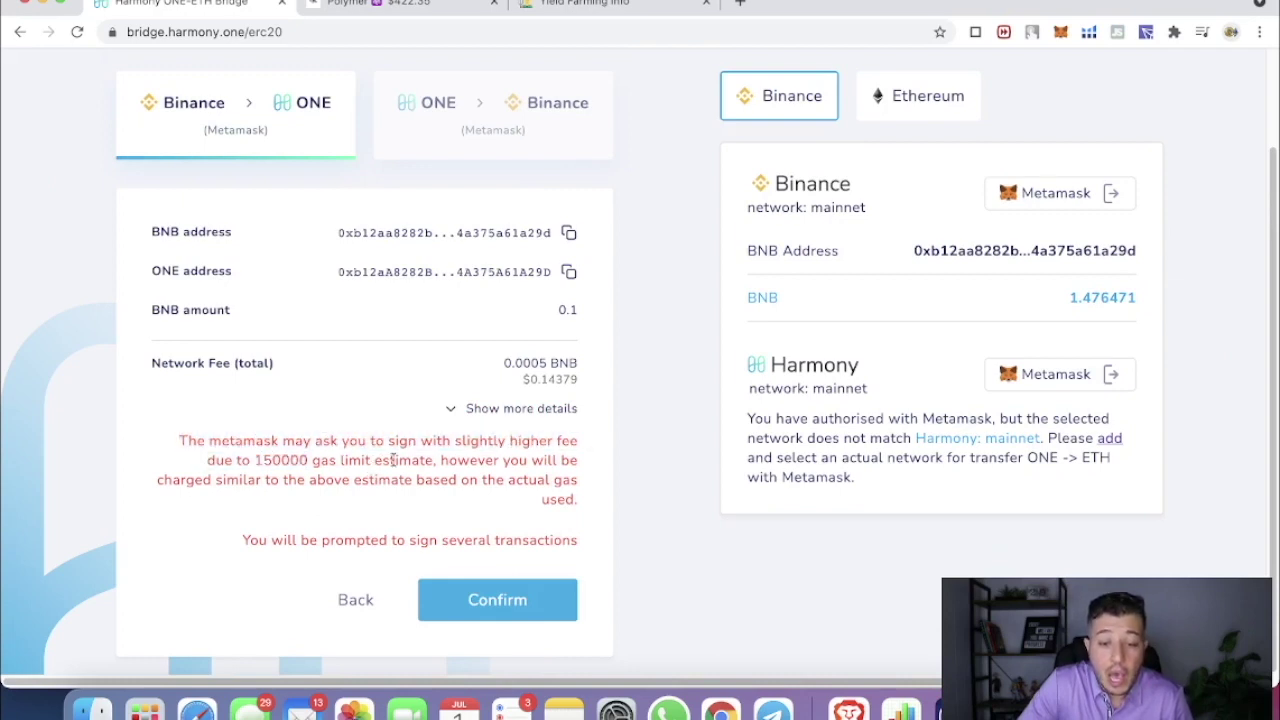
left_click_drag(208, 462, 342, 463)
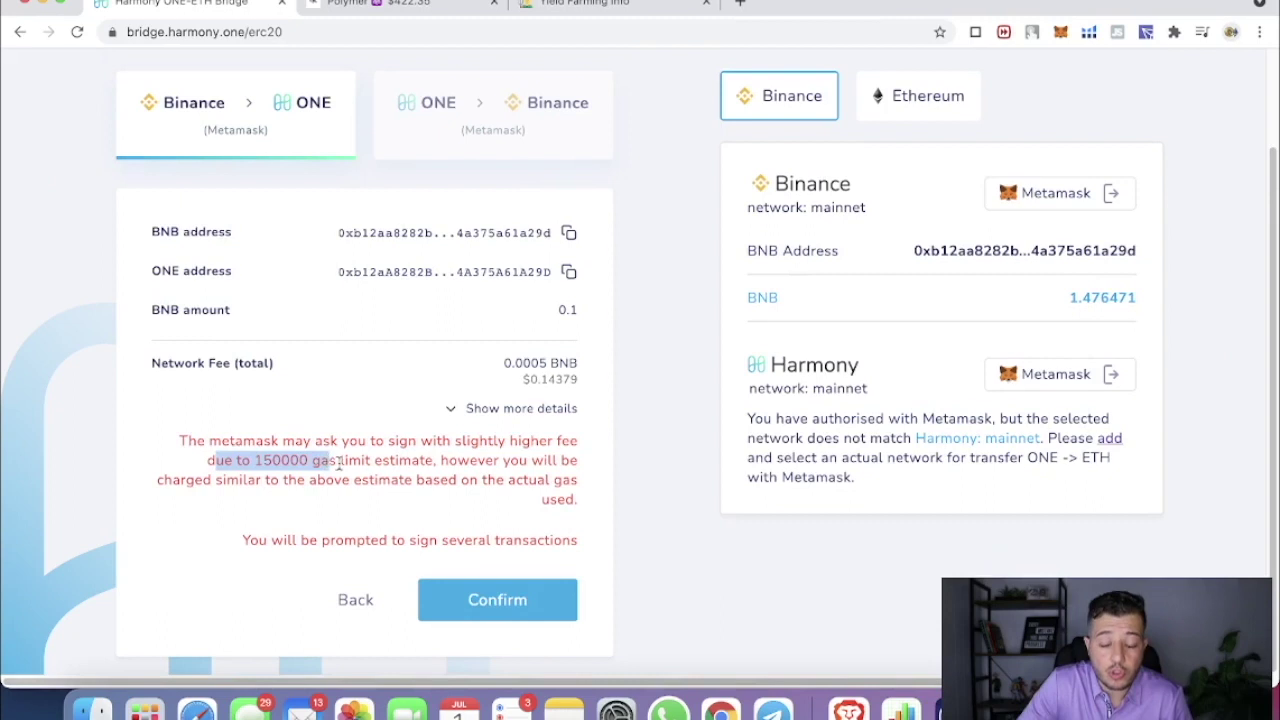
left_click(338, 464)
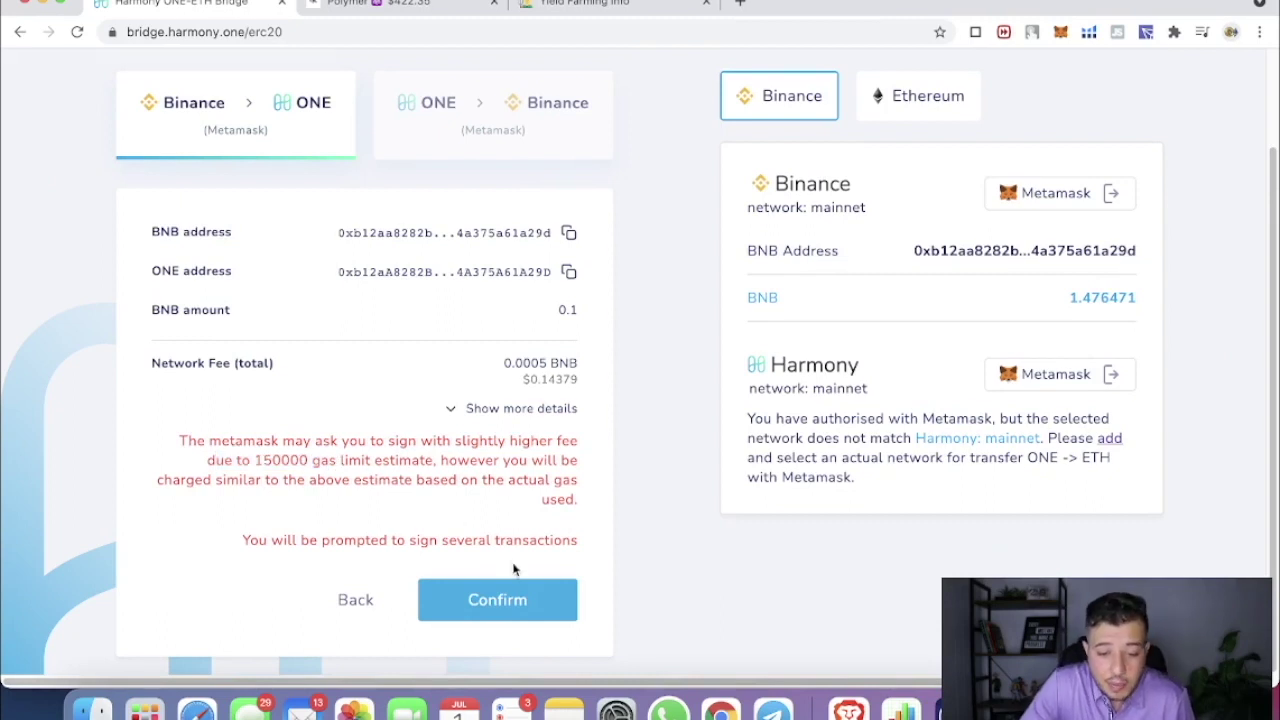
left_click(508, 600)
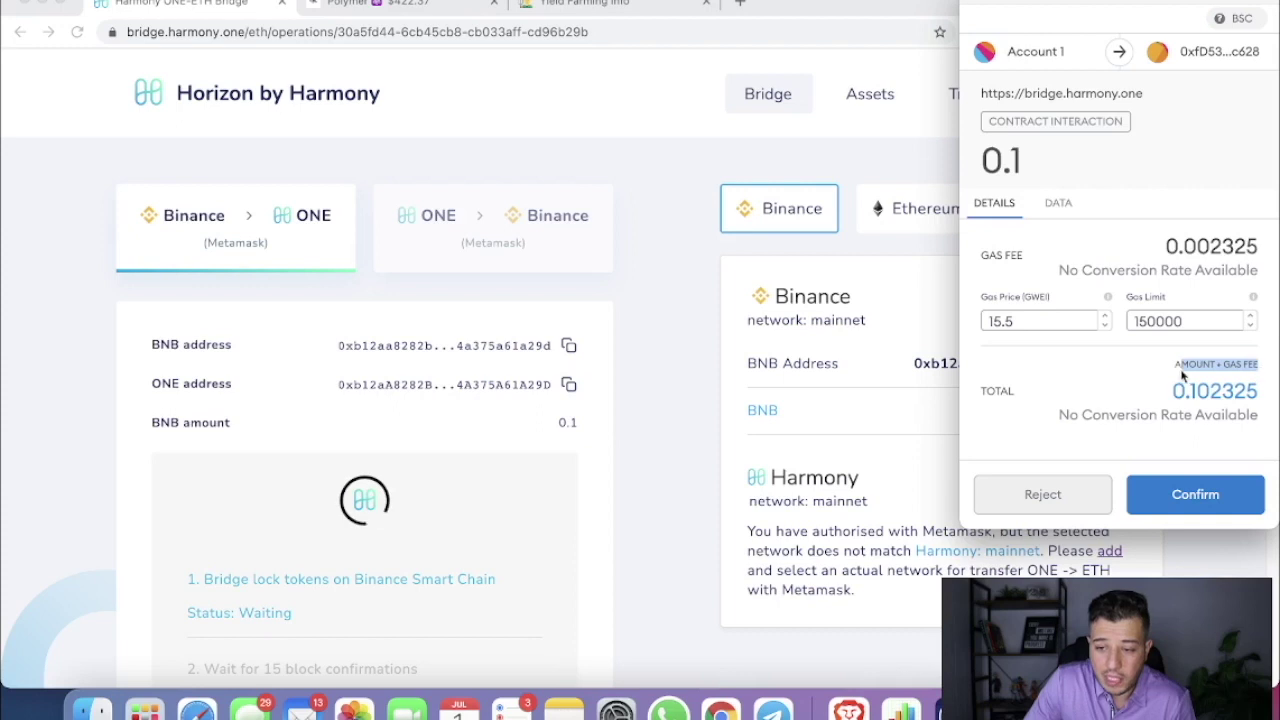
Step: Approve the 0.102325 BNB transaction in MetaMask and follow lock, confirmation and mint to Success
left_click(1236, 491)
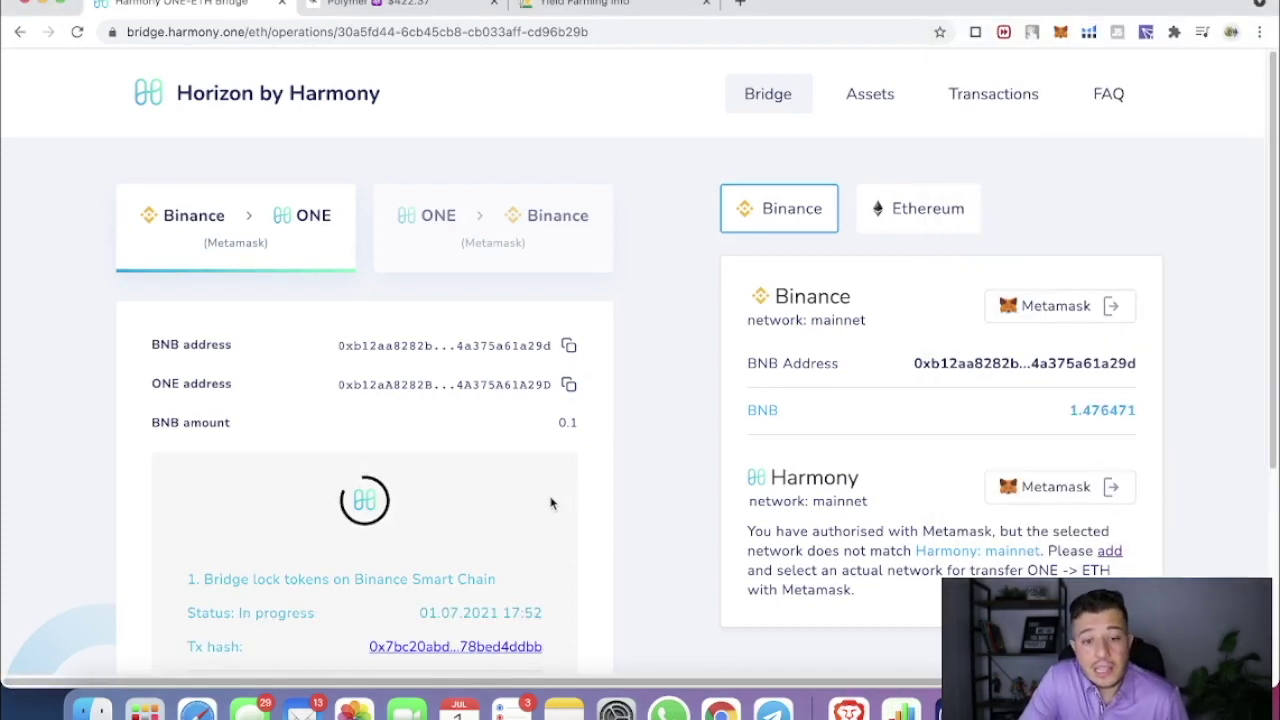
scroll(420, 475, "down", 2)
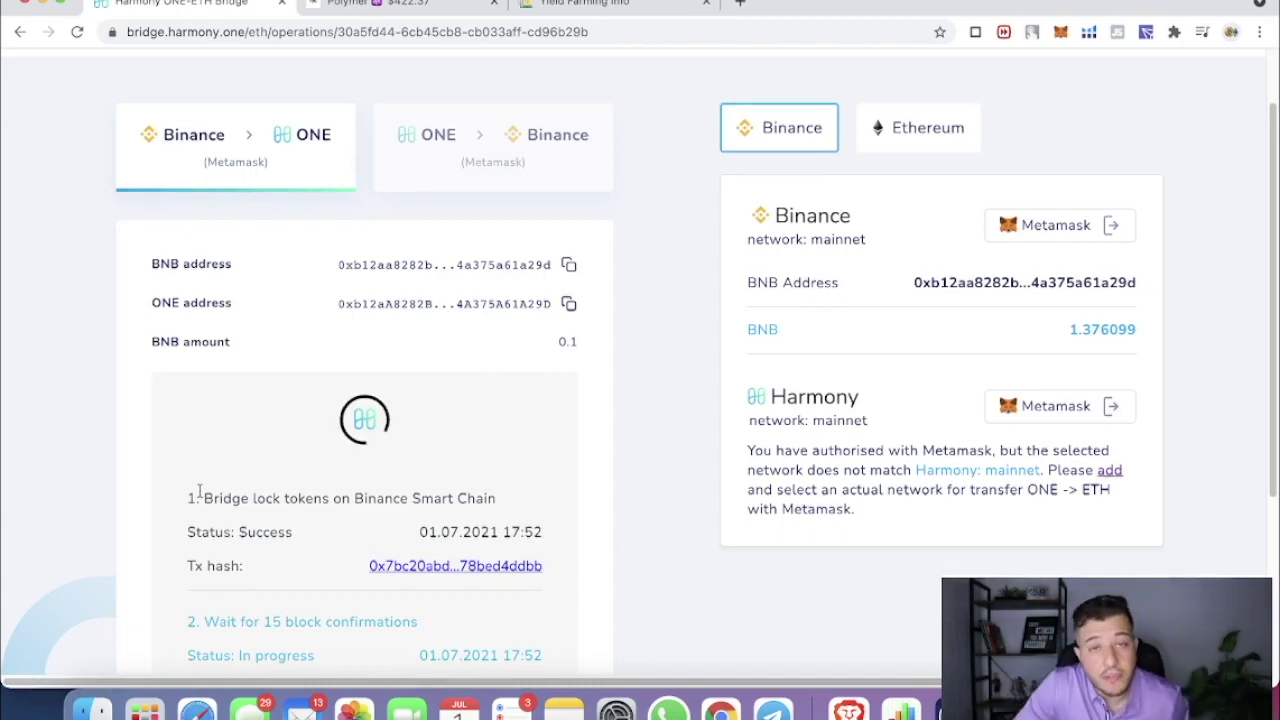
scroll(400, 460, "up", 2)
scroll(360, 450, "down", 3)
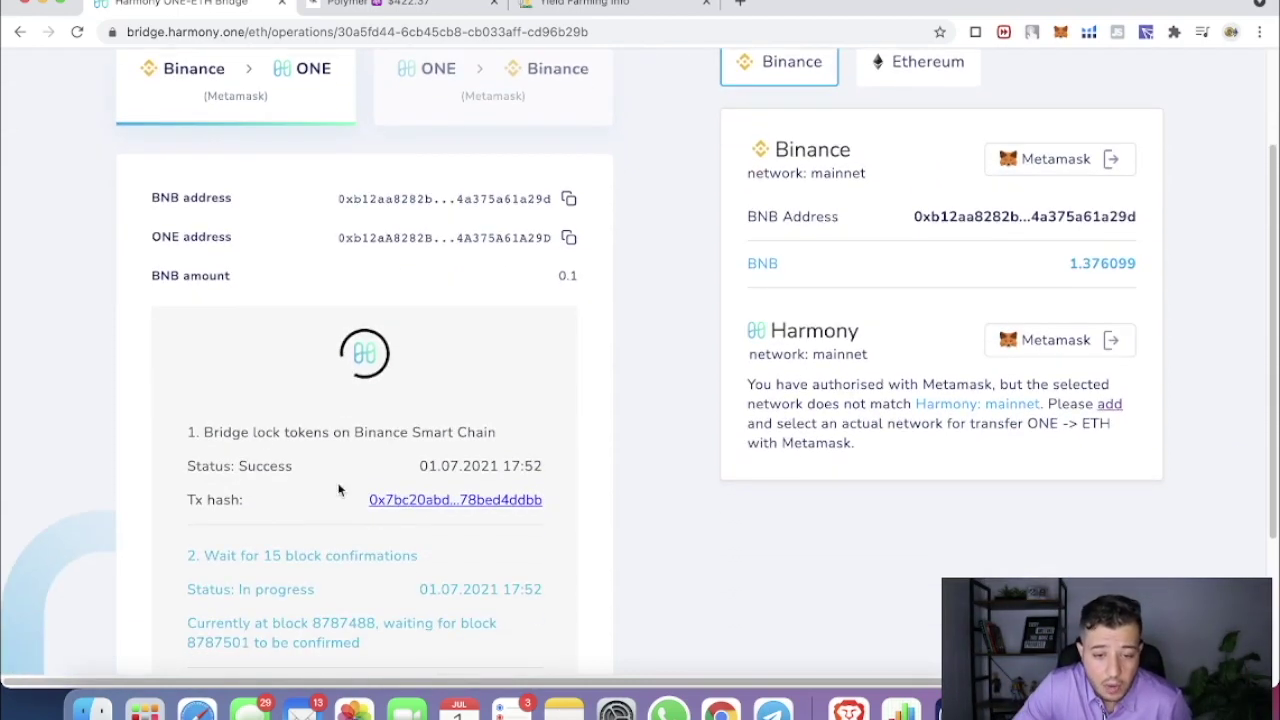
scroll(320, 438, "down", 2)
scroll(320, 438, "down", 2)
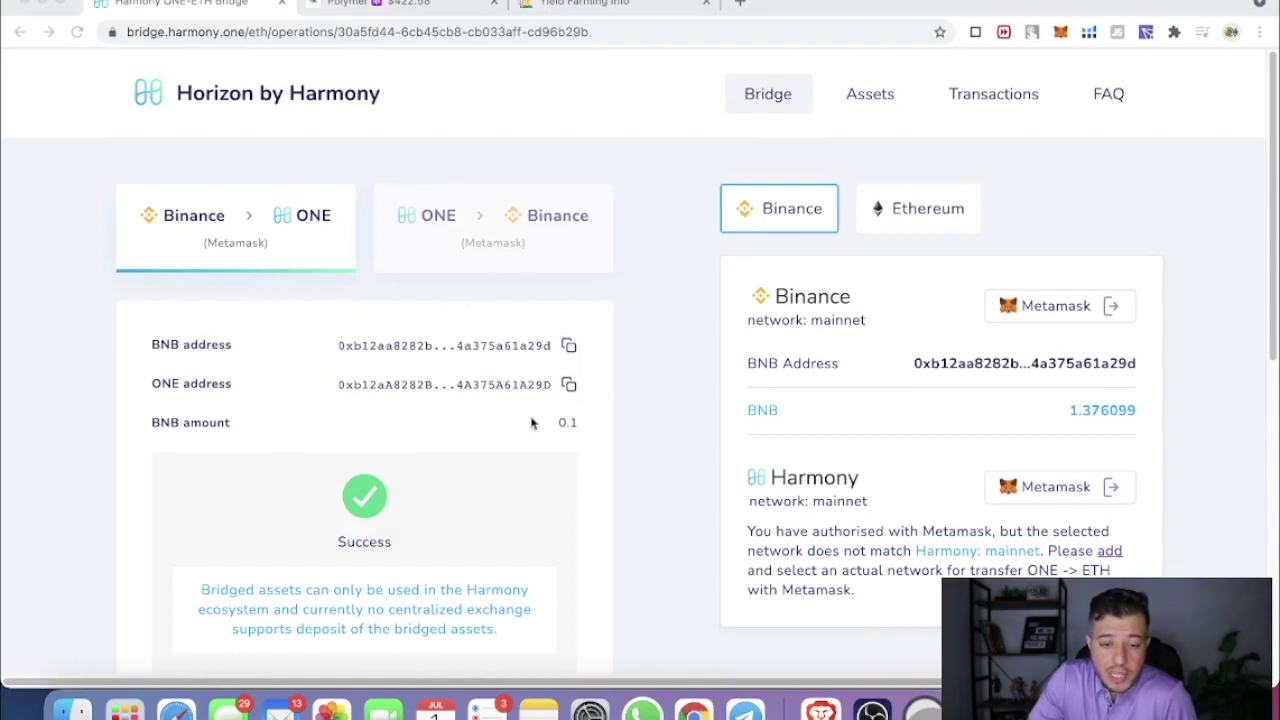
scroll(548, 410, "down", 1)
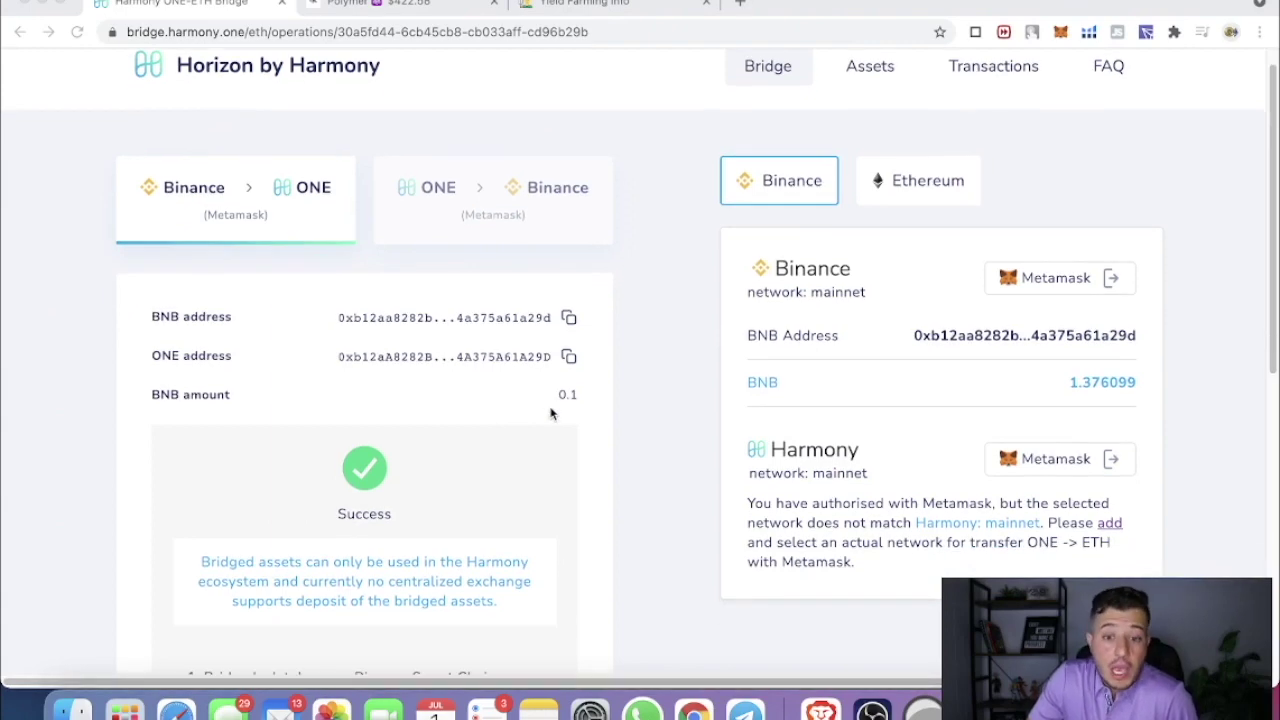
scroll(554, 421, "down", 4)
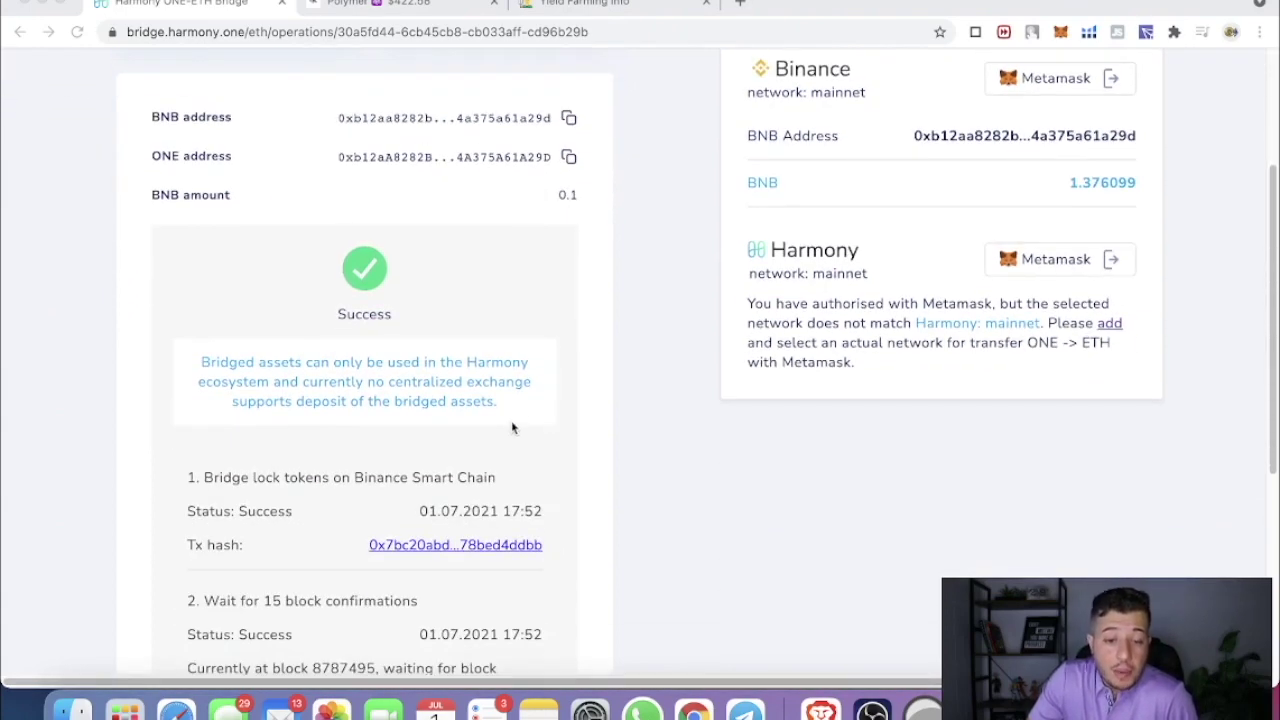
scroll(500, 427, "down", 1)
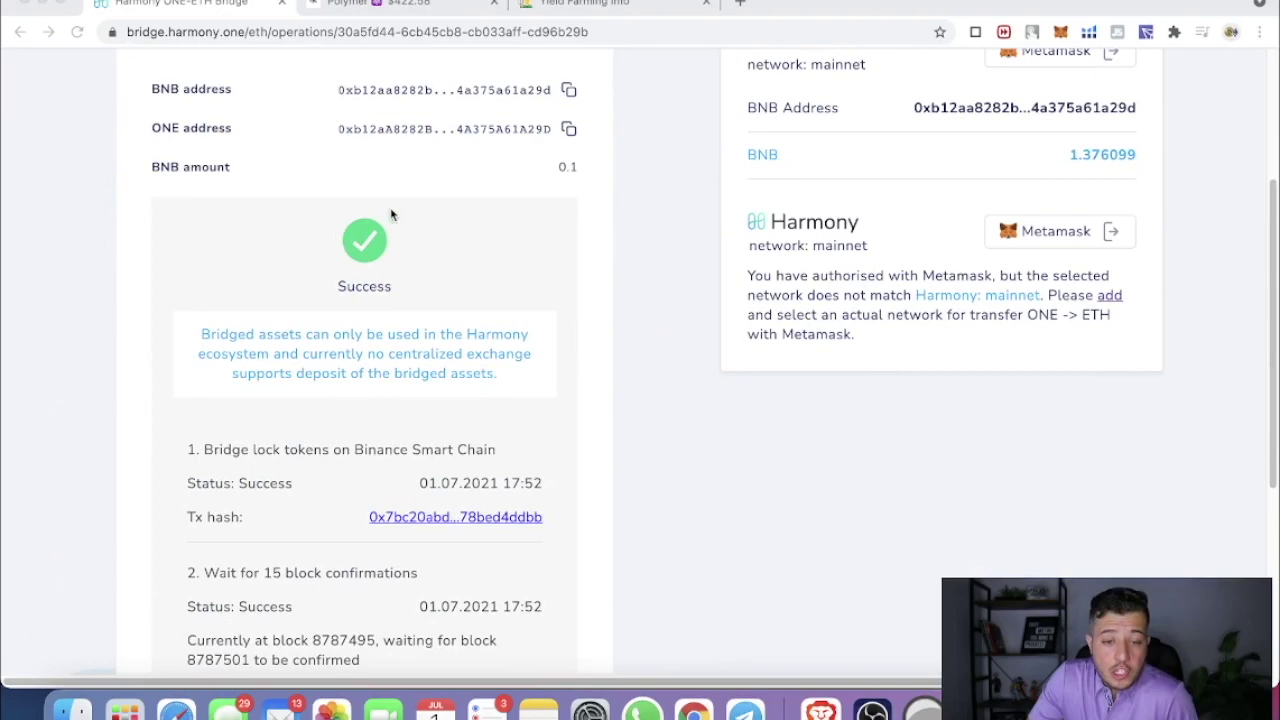
scroll(443, 434, "down", 7)
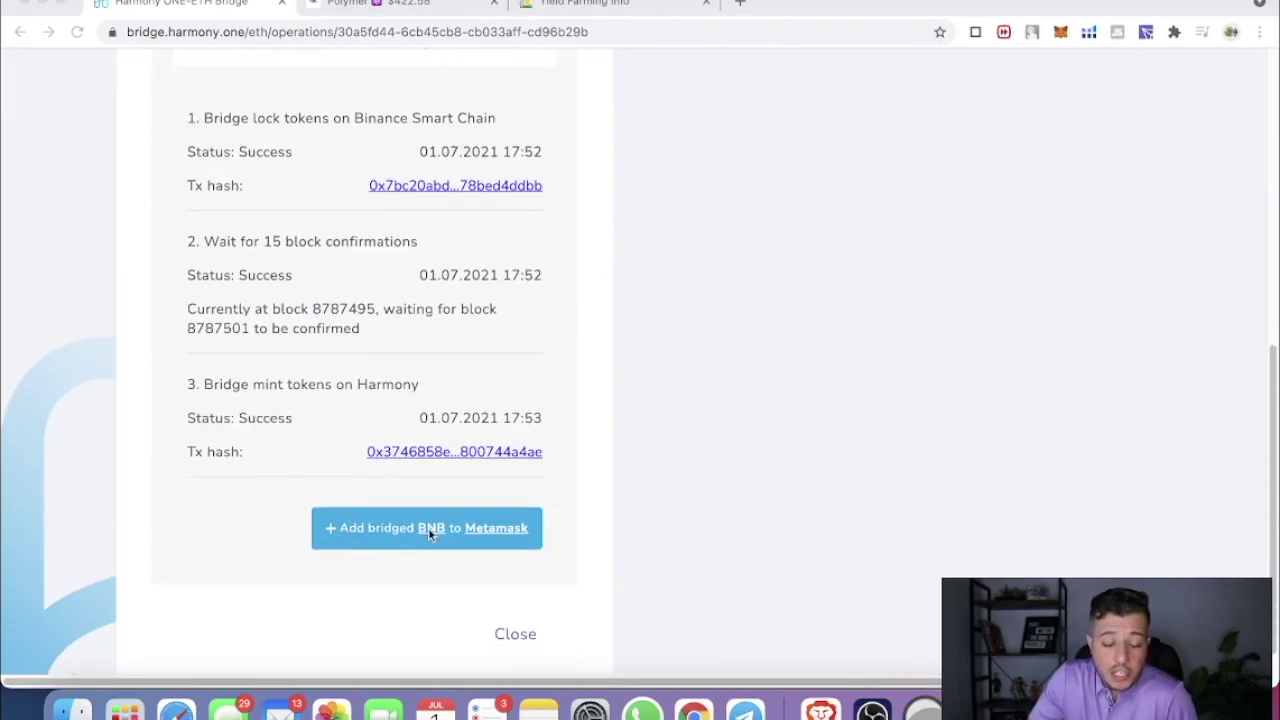
scroll(895, 410, "up", 10)
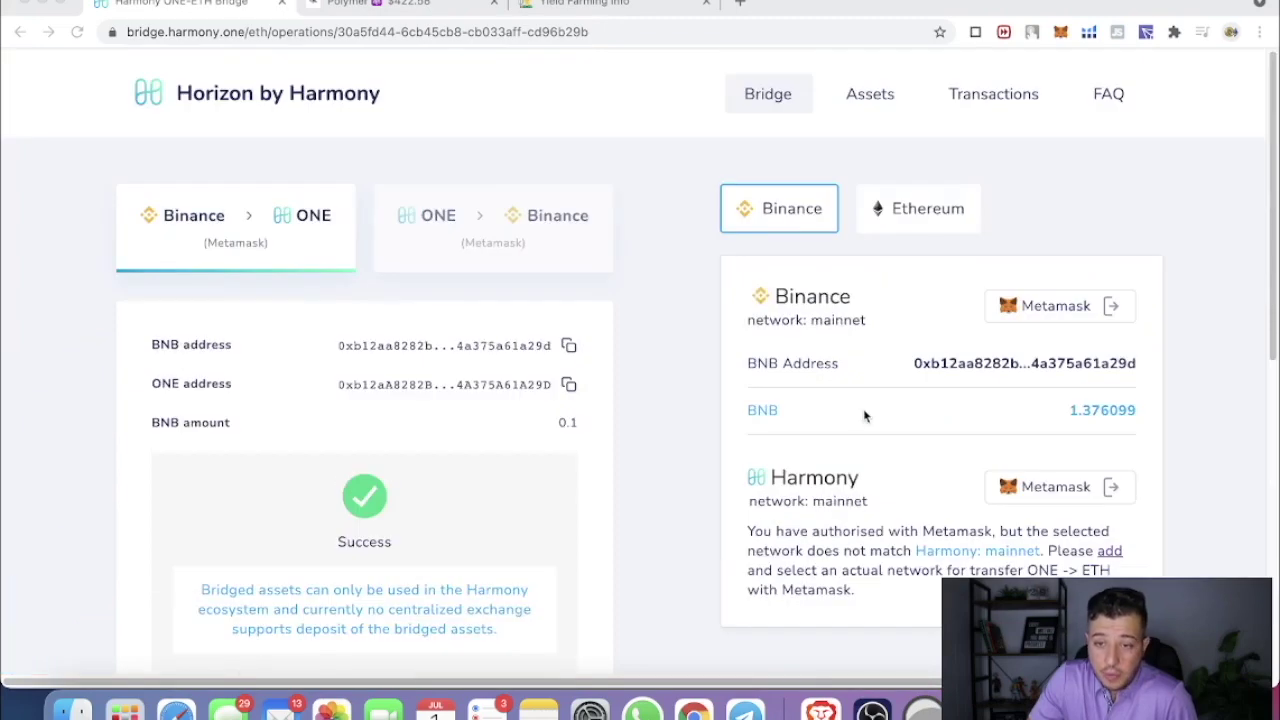
left_click(1061, 32)
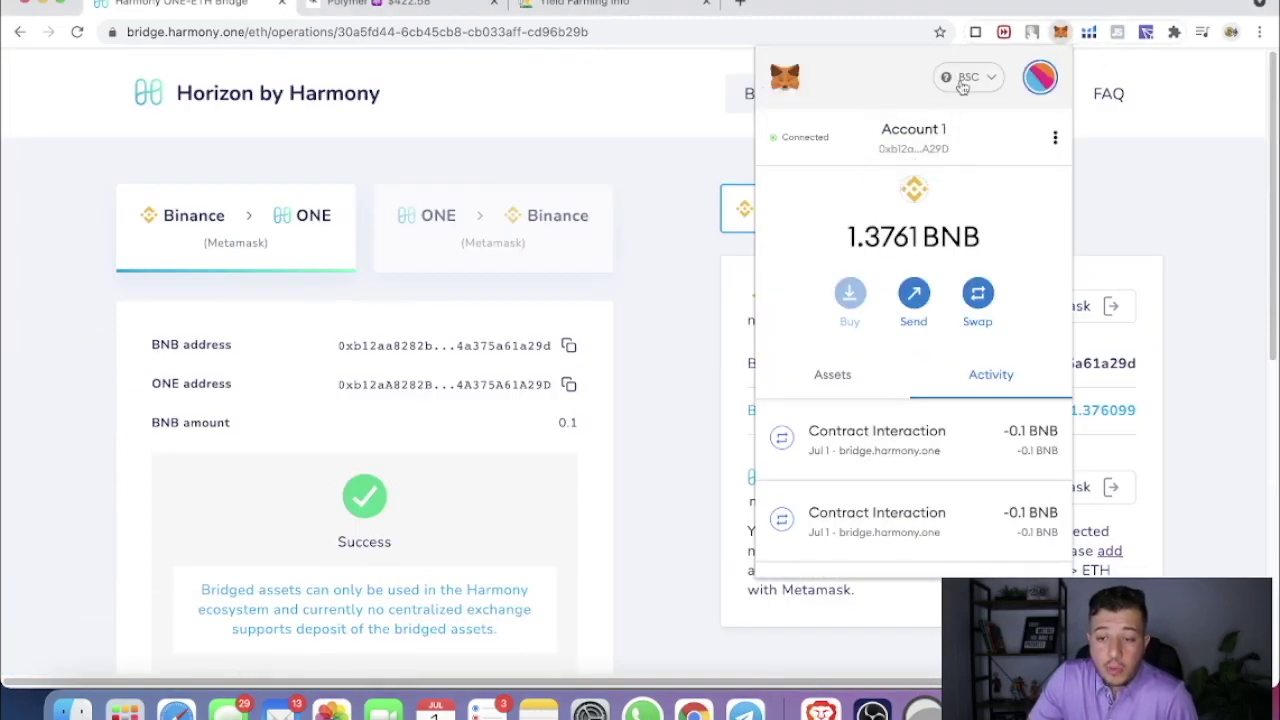
left_click(962, 85)
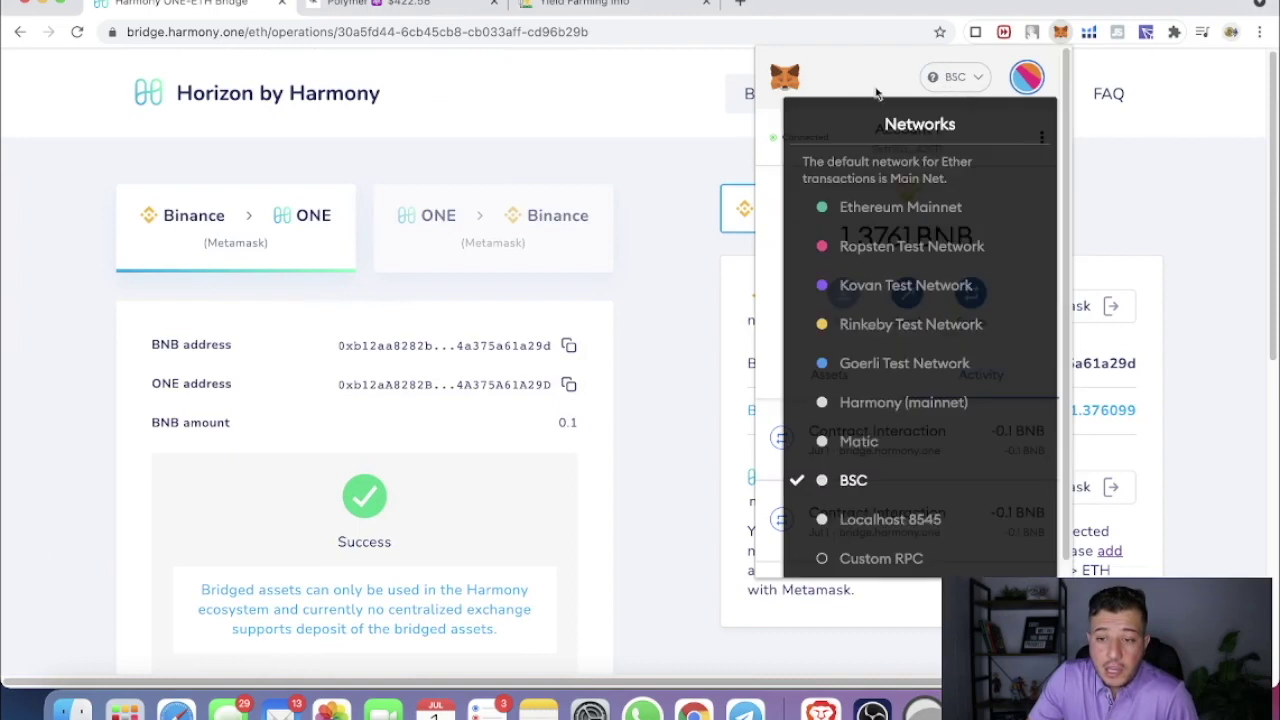
left_click(884, 552)
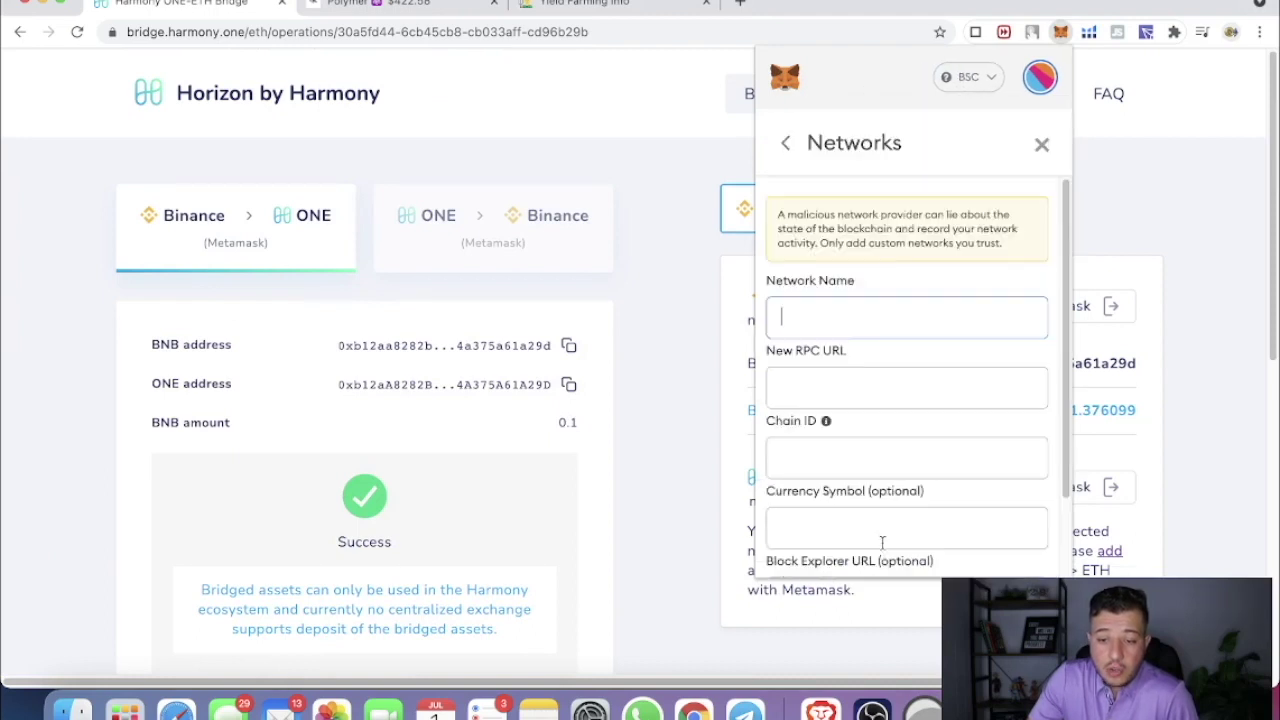
left_click(1041, 144)
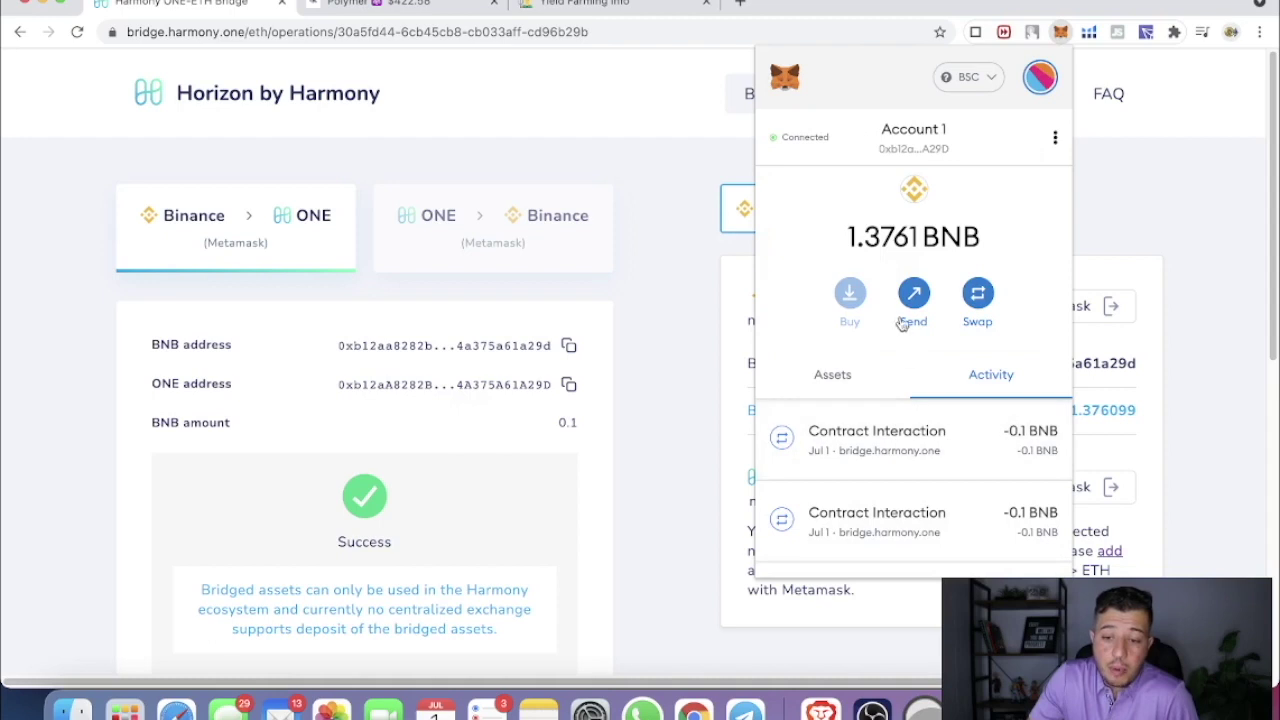
left_click(1040, 78)
left_click(915, 94)
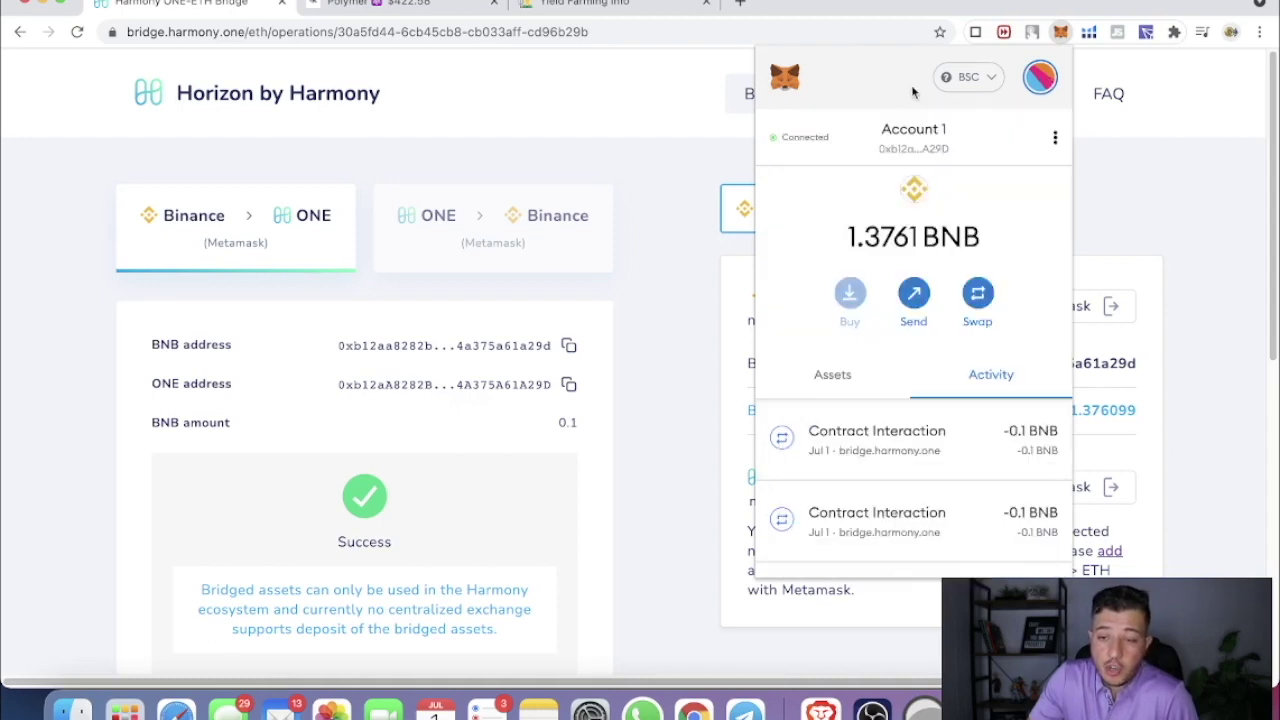
left_click(966, 85)
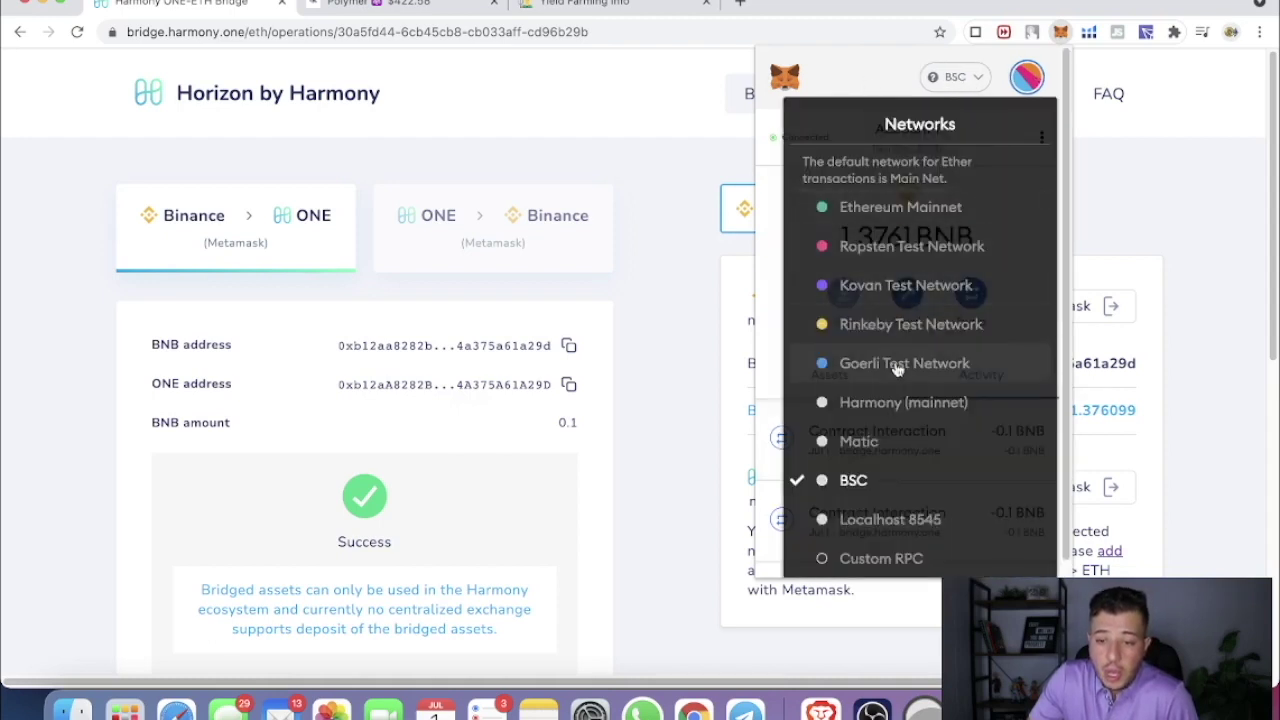
left_click(1023, 95)
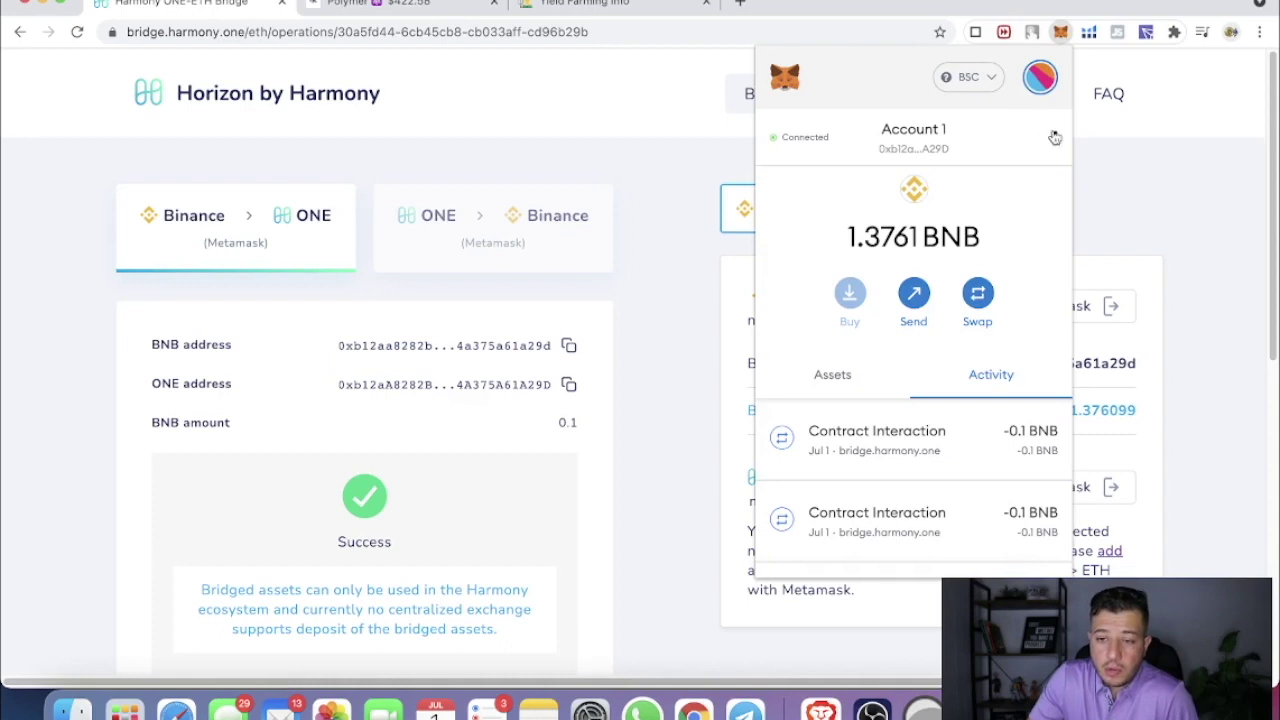
left_click(1055, 137)
left_click(874, 85)
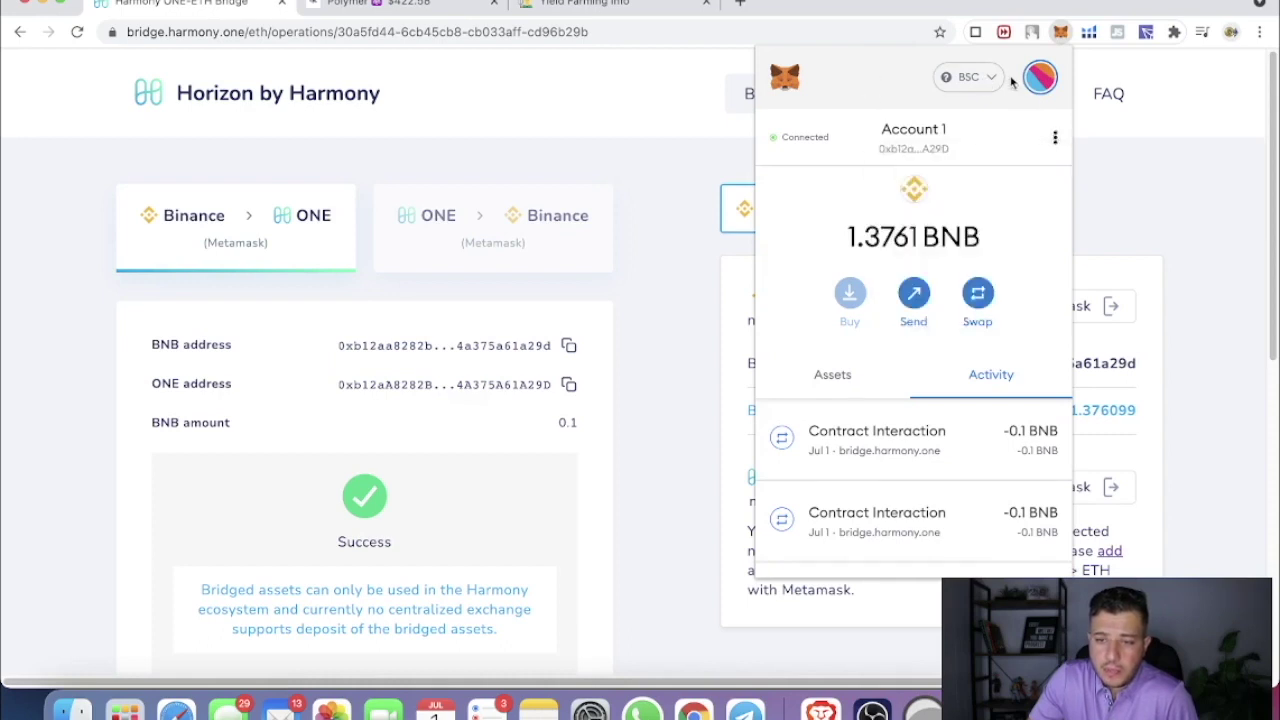
left_click(1039, 77)
left_click(909, 556)
scroll(910, 450, "down", 3)
left_click(908, 445)
scroll(900, 455, "down", 2)
scroll(900, 455, "down", 1)
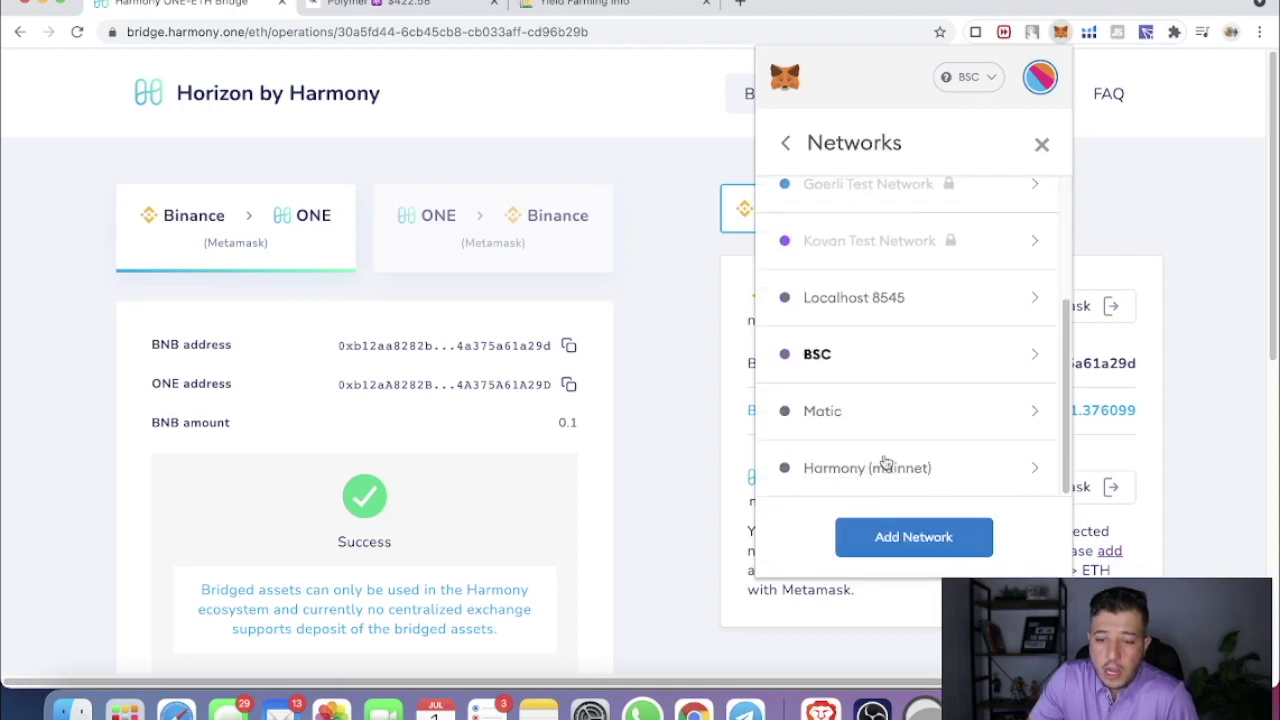
left_click(877, 474)
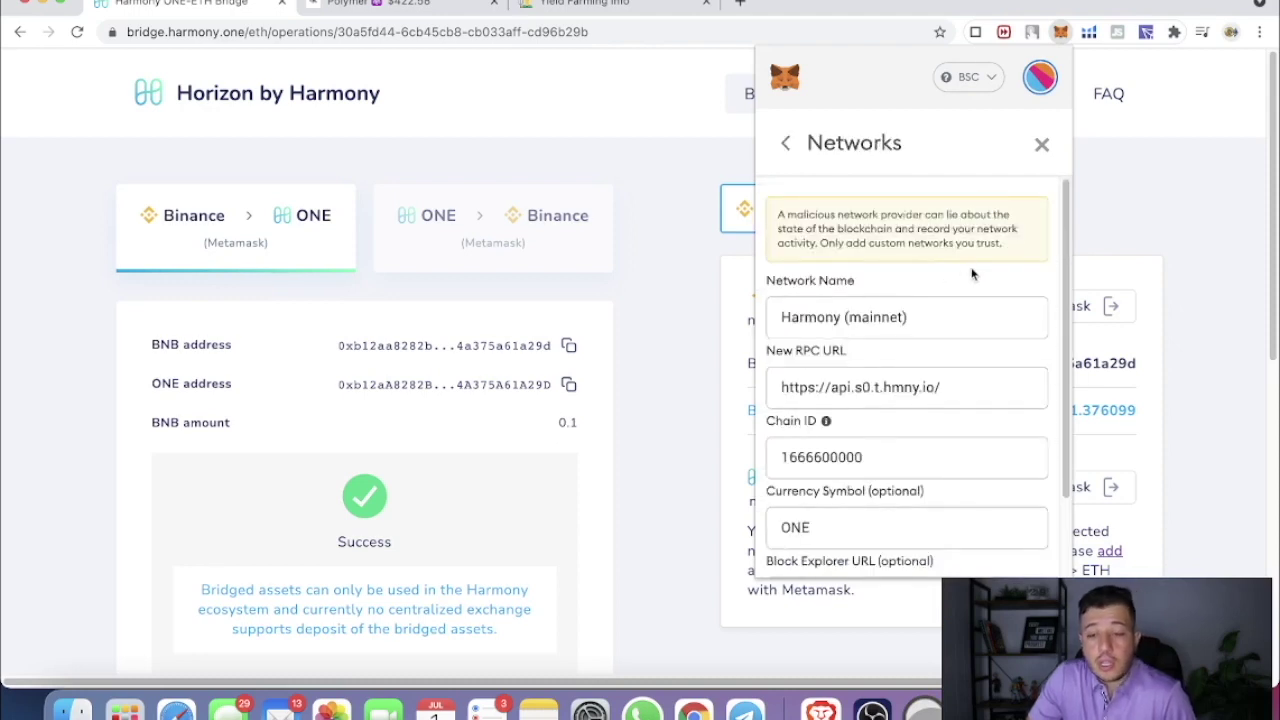
scroll(972, 272, "down", 3)
scroll(960, 270, "down", 2)
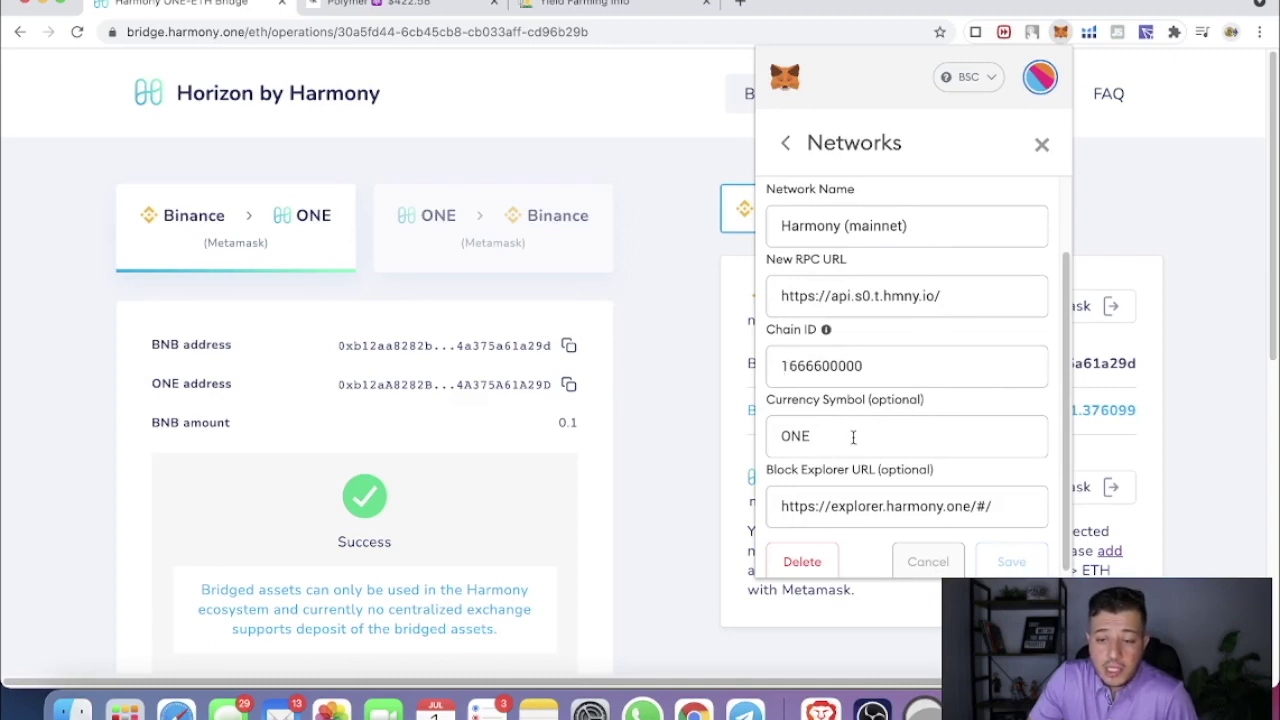
scroll(867, 436, "down", 1)
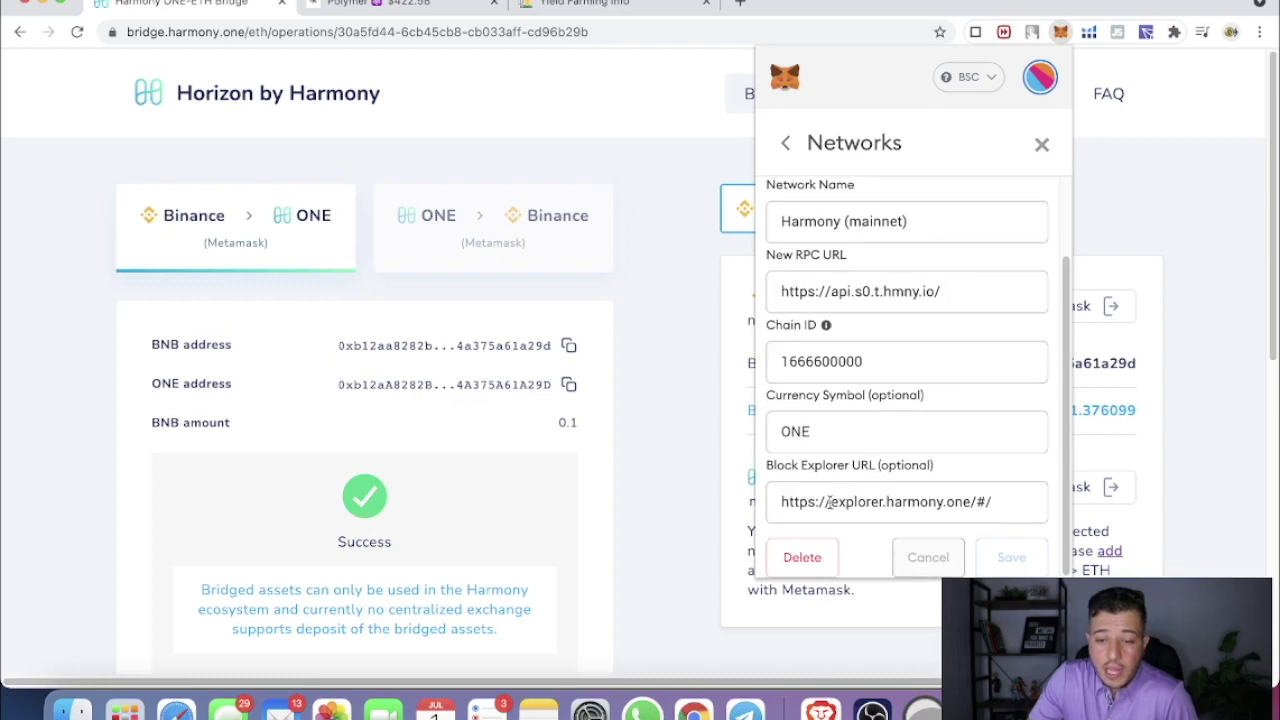
scroll(950, 472, "up", 2)
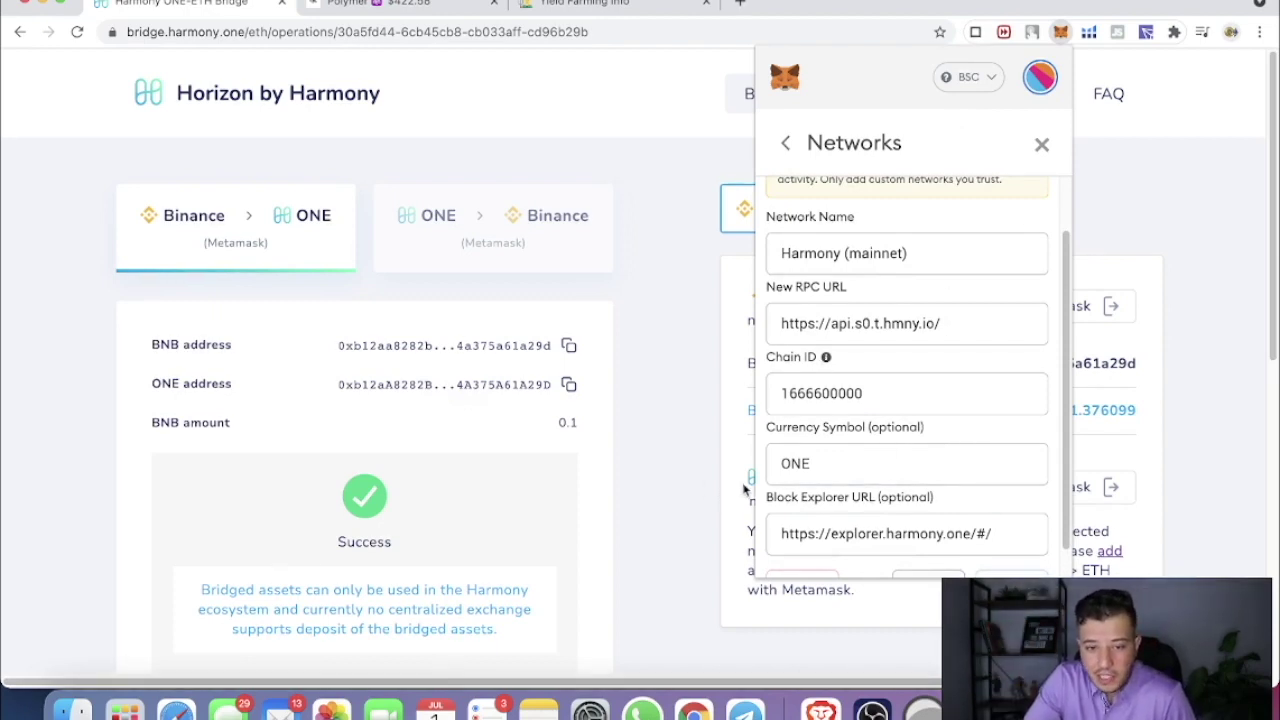
scroll(926, 457, "down", 2)
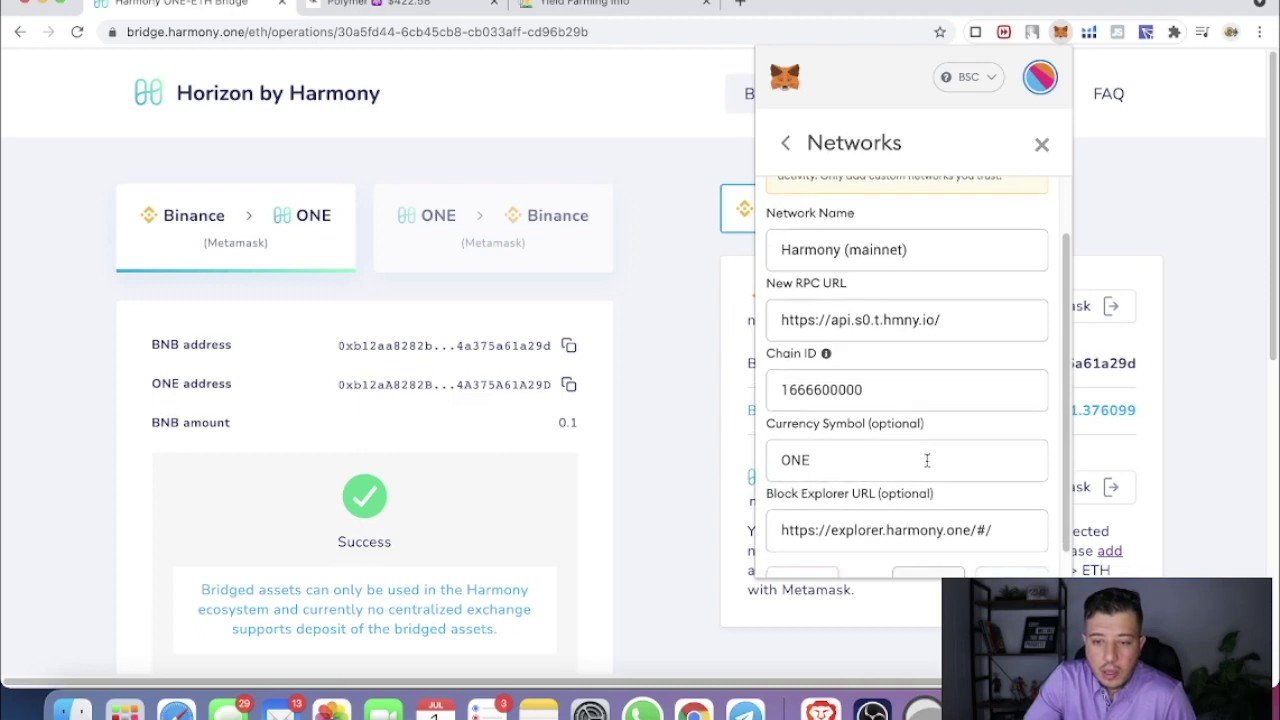
scroll(970, 475, "up", 2)
scroll(968, 470, "up", 1)
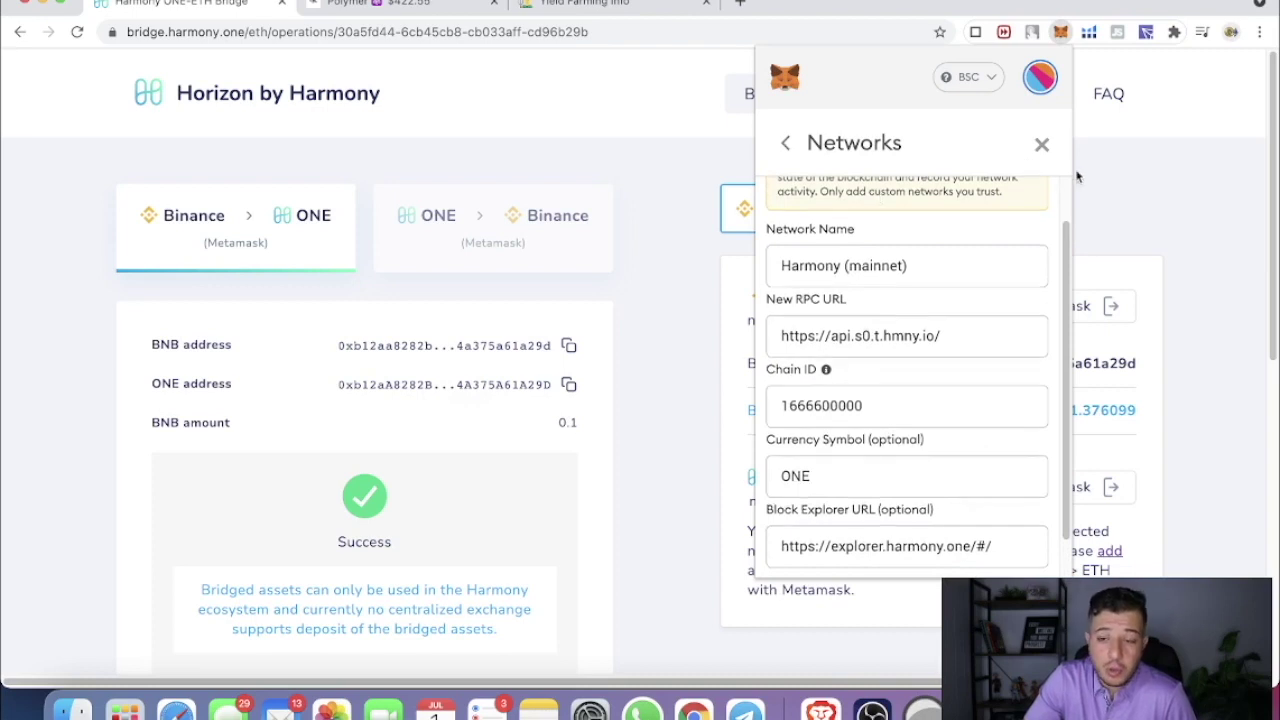
left_click(1041, 144)
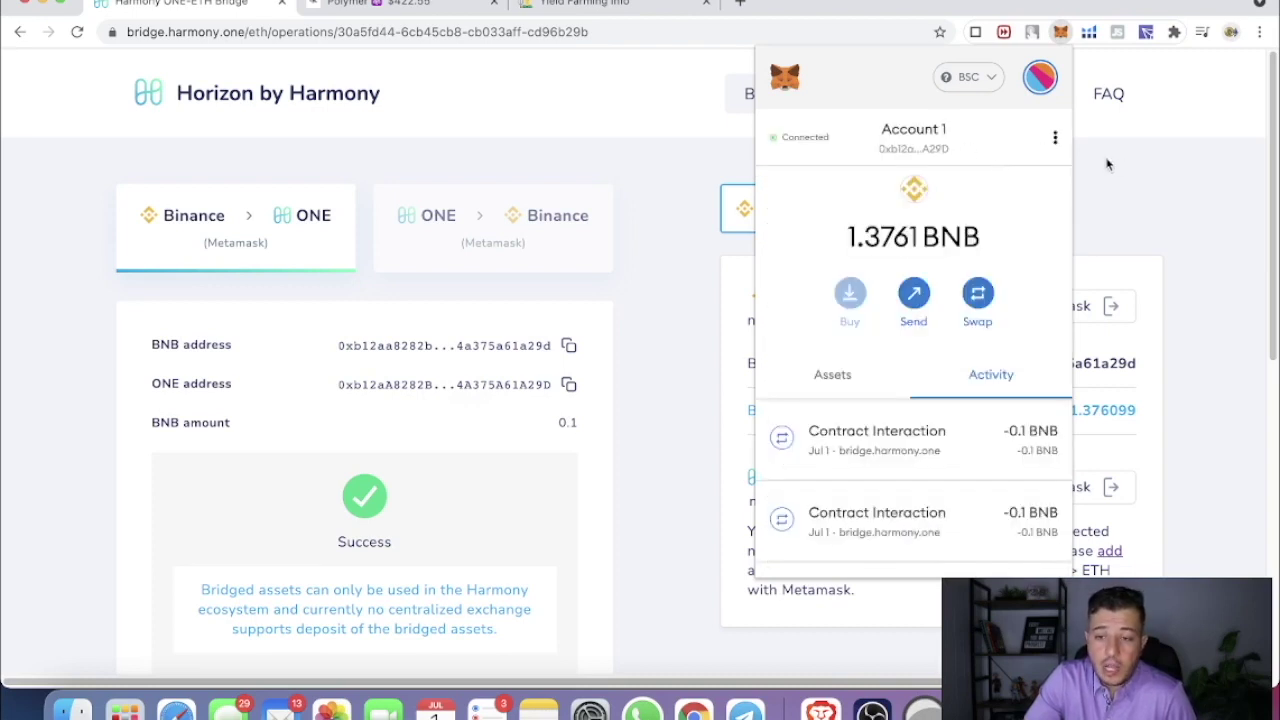
left_click(476, 459)
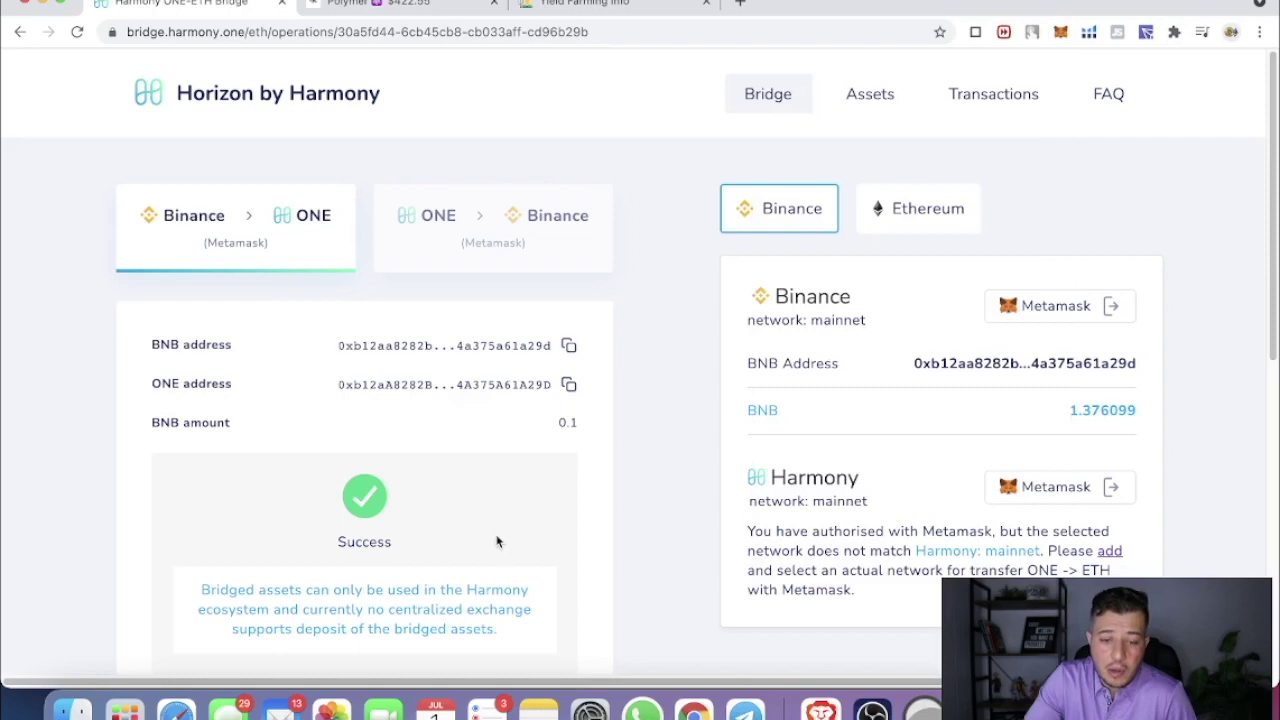
Step: Dismiss the add-token network warning and switch MetaMask to Harmony (mainnet)
scroll(430, 580, "down", 10)
left_click(380, 503)
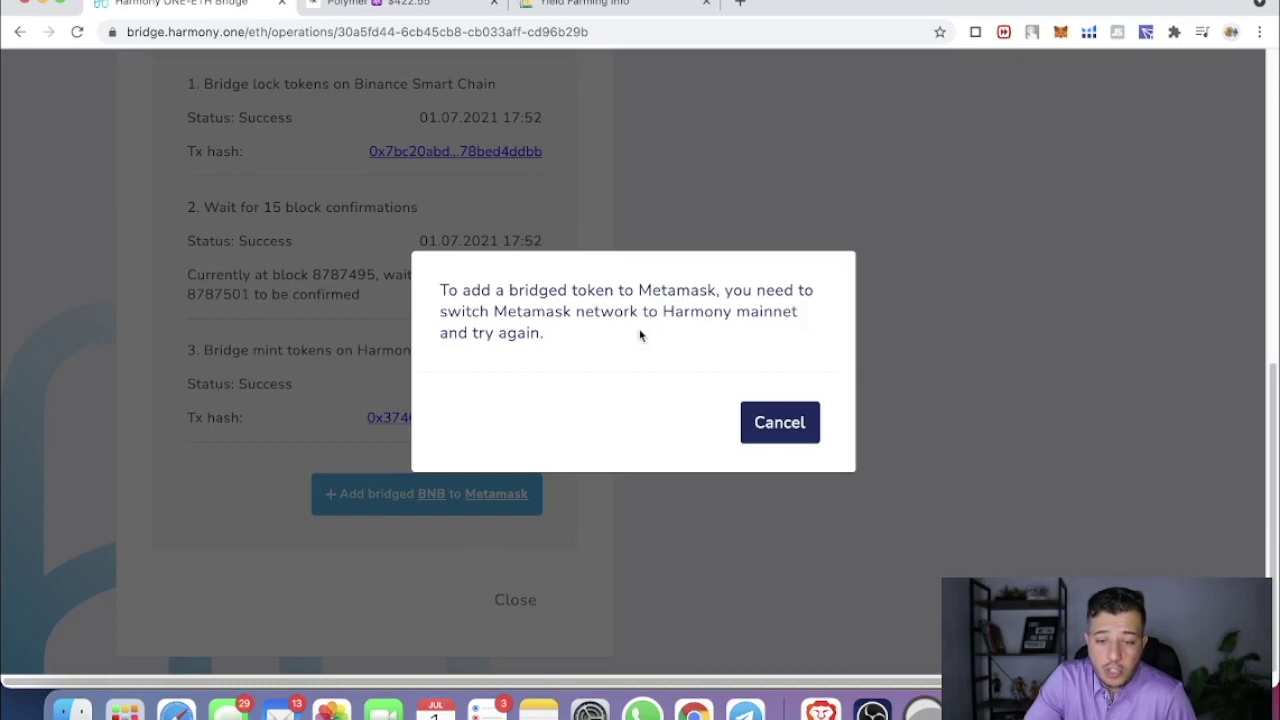
left_click(780, 423)
left_click(1060, 32)
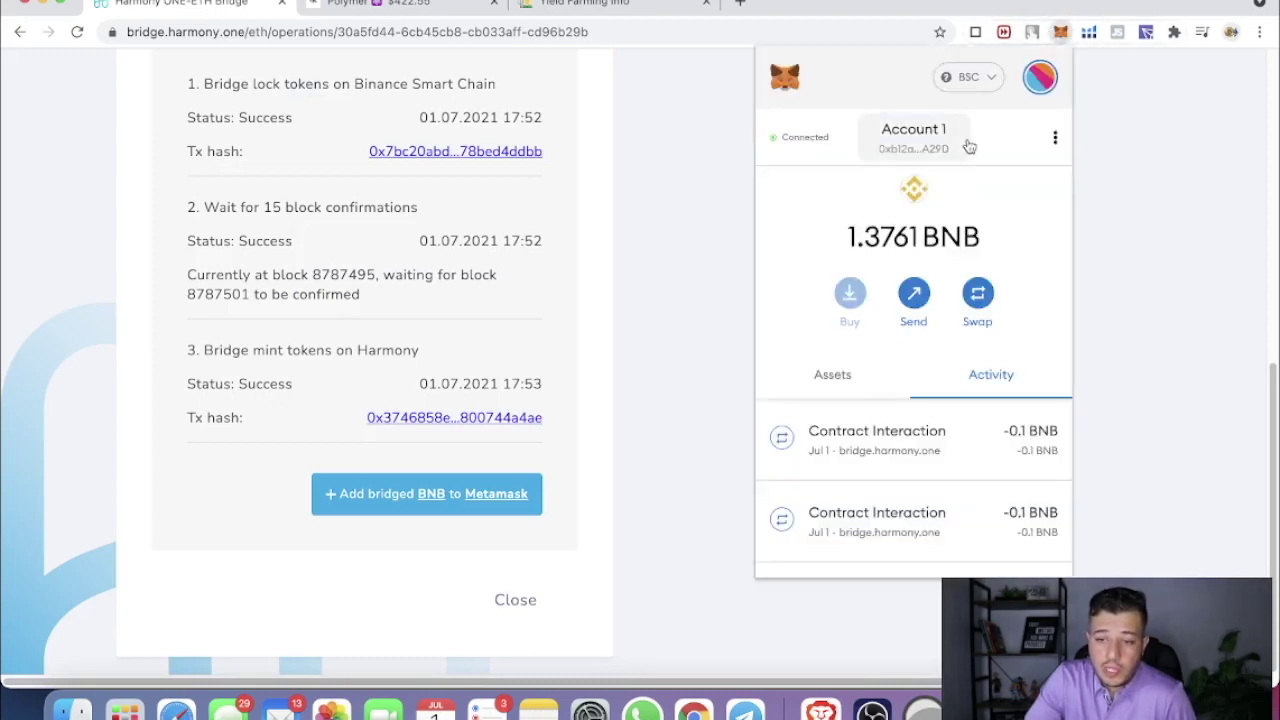
left_click(968, 77)
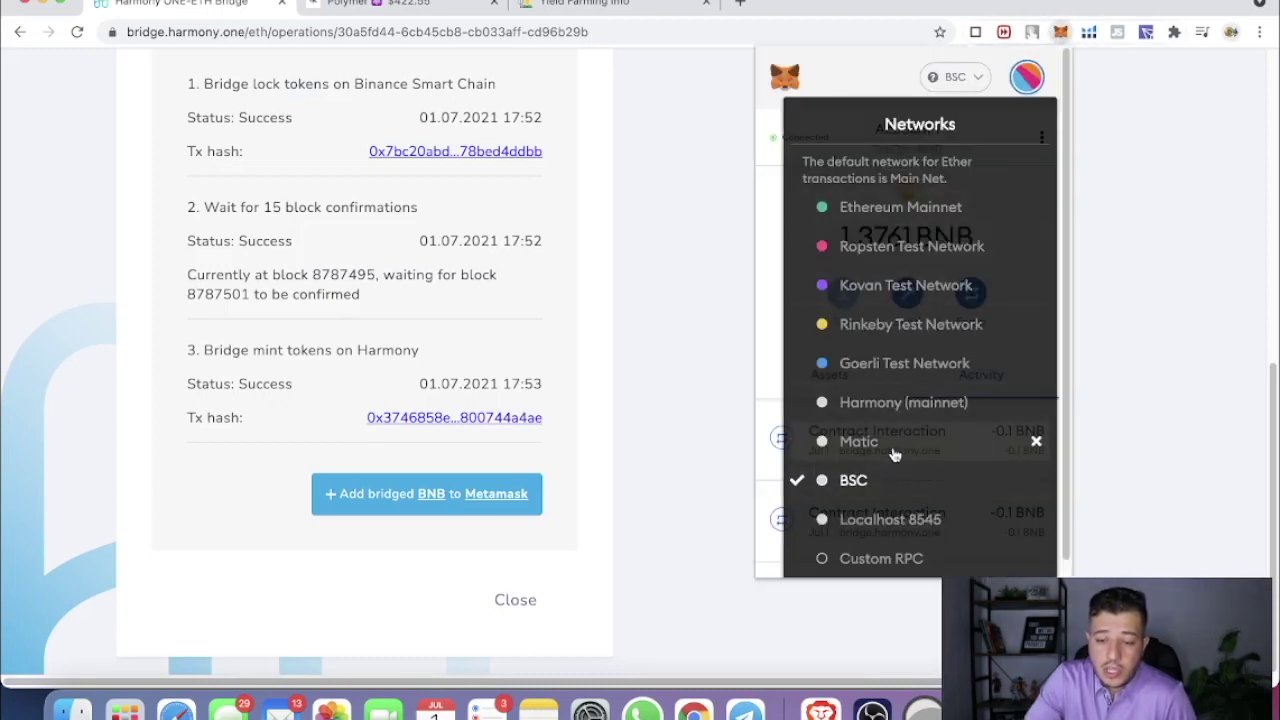
left_click(894, 412)
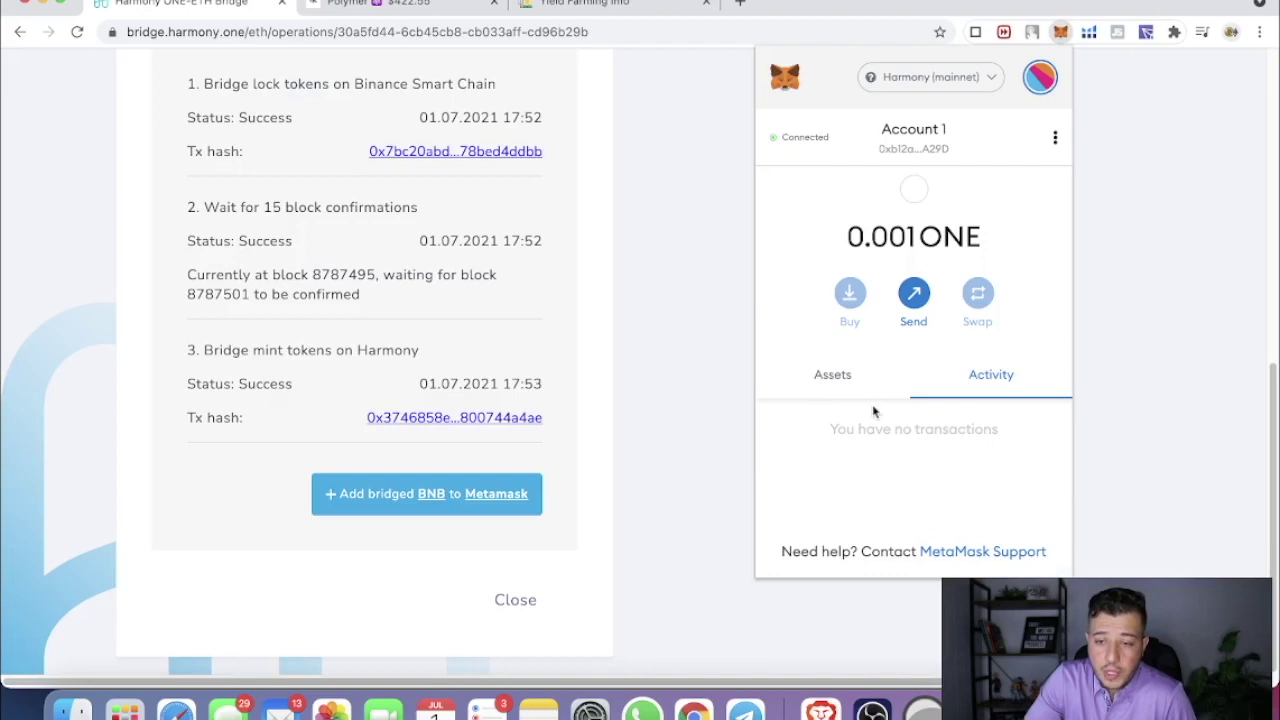
left_click(689, 400)
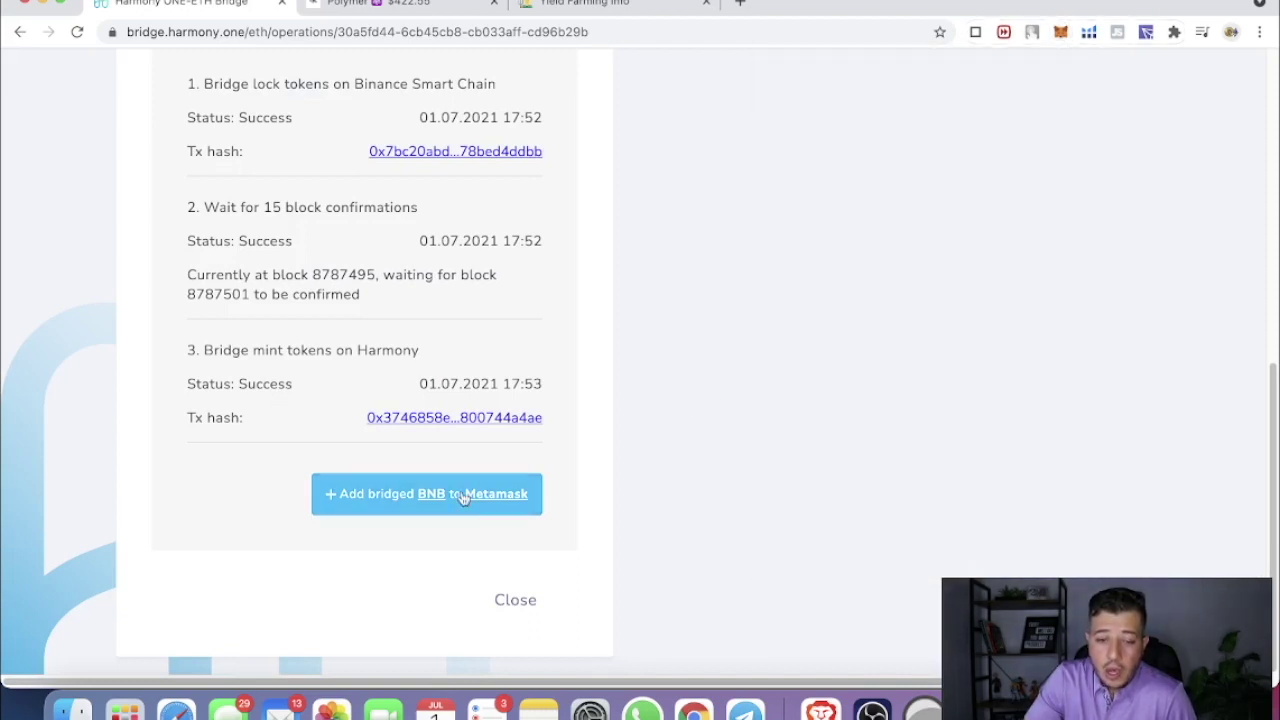
Step: Add the bridged BNB token to MetaMask and check its 0.2 BNB and 0.001 ONE assets
left_click(460, 500)
left_click(1219, 505)
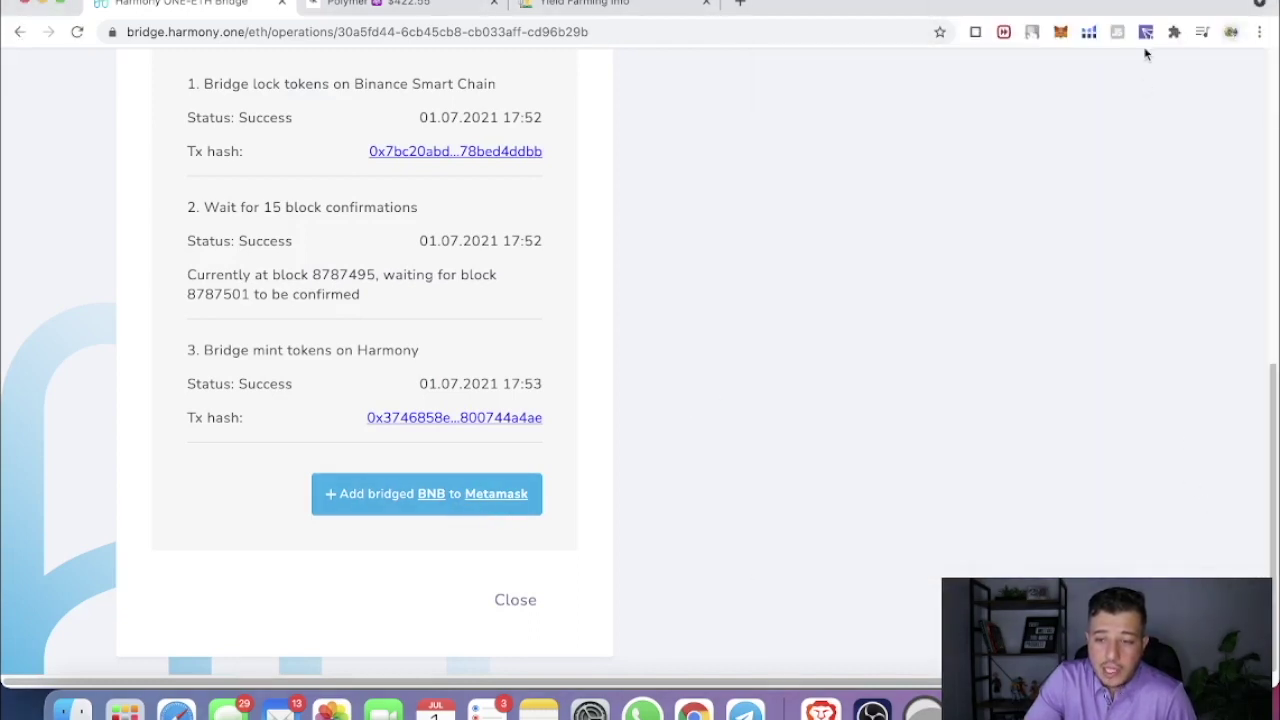
left_click(1060, 32)
left_click(836, 380)
scroll(817, 440, "down", 1)
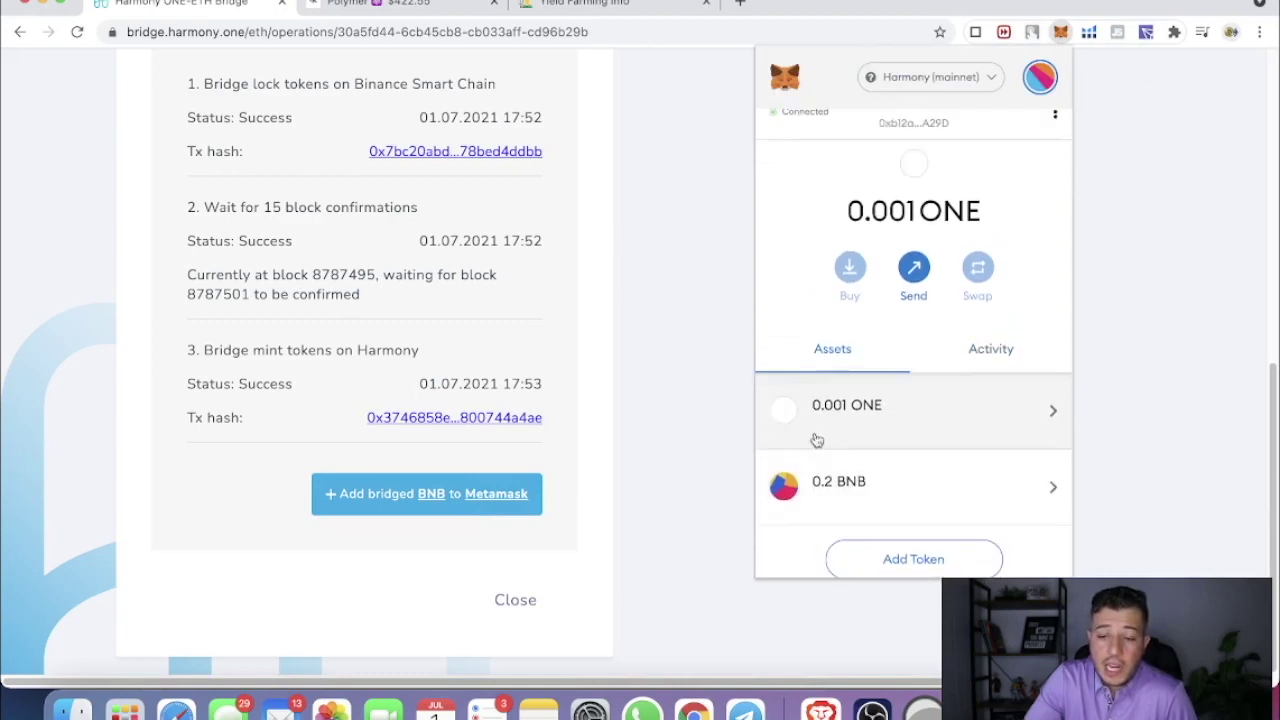
scroll(817, 440, "up", 1)
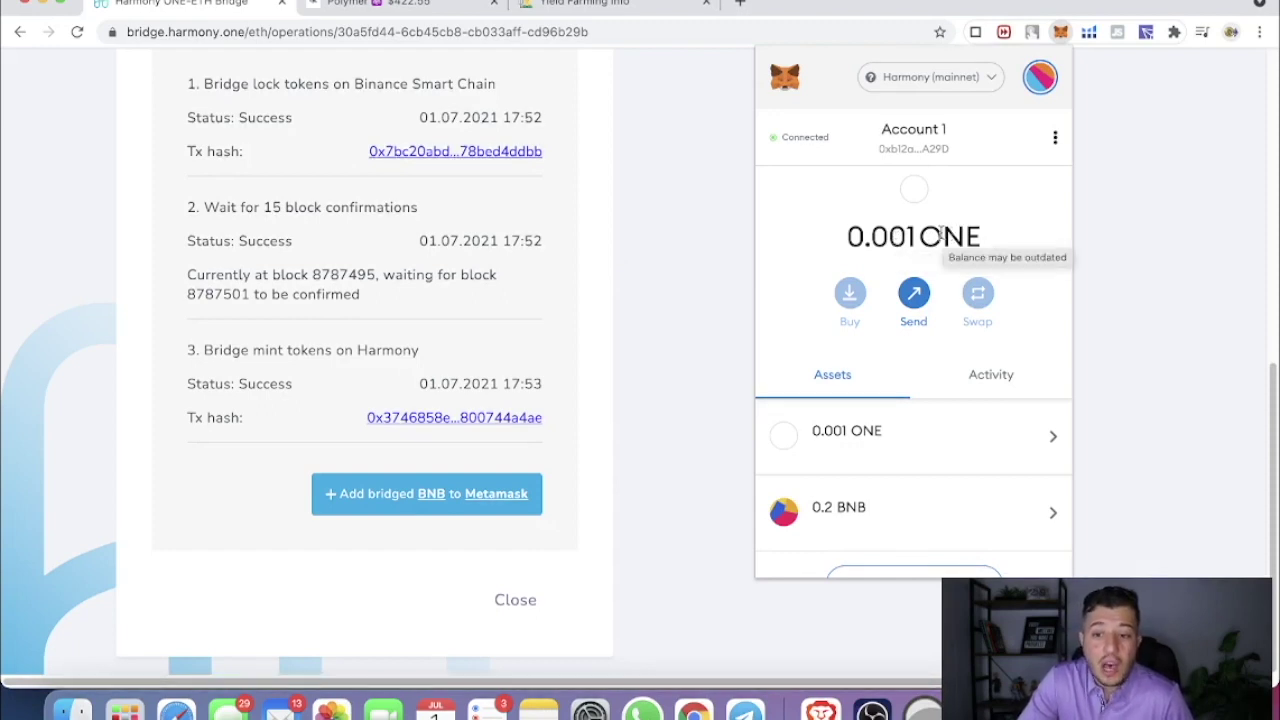
left_click_drag(916, 236, 945, 235)
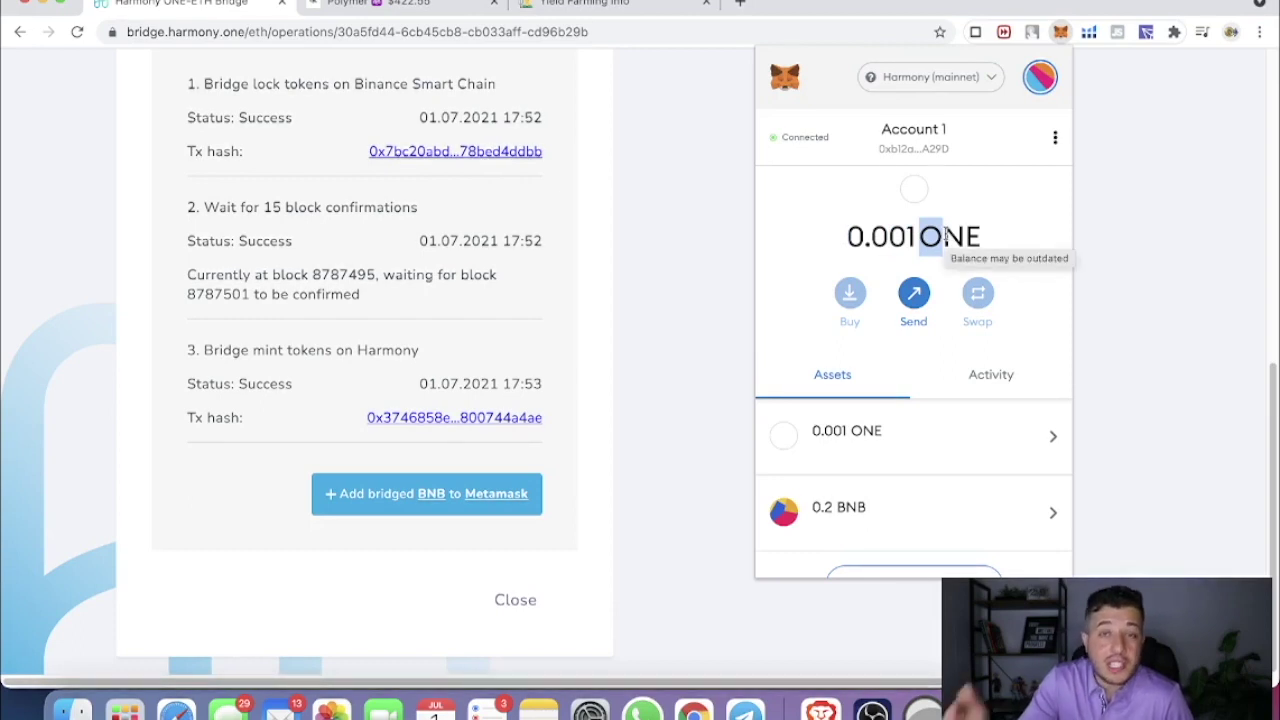
left_click(634, 323)
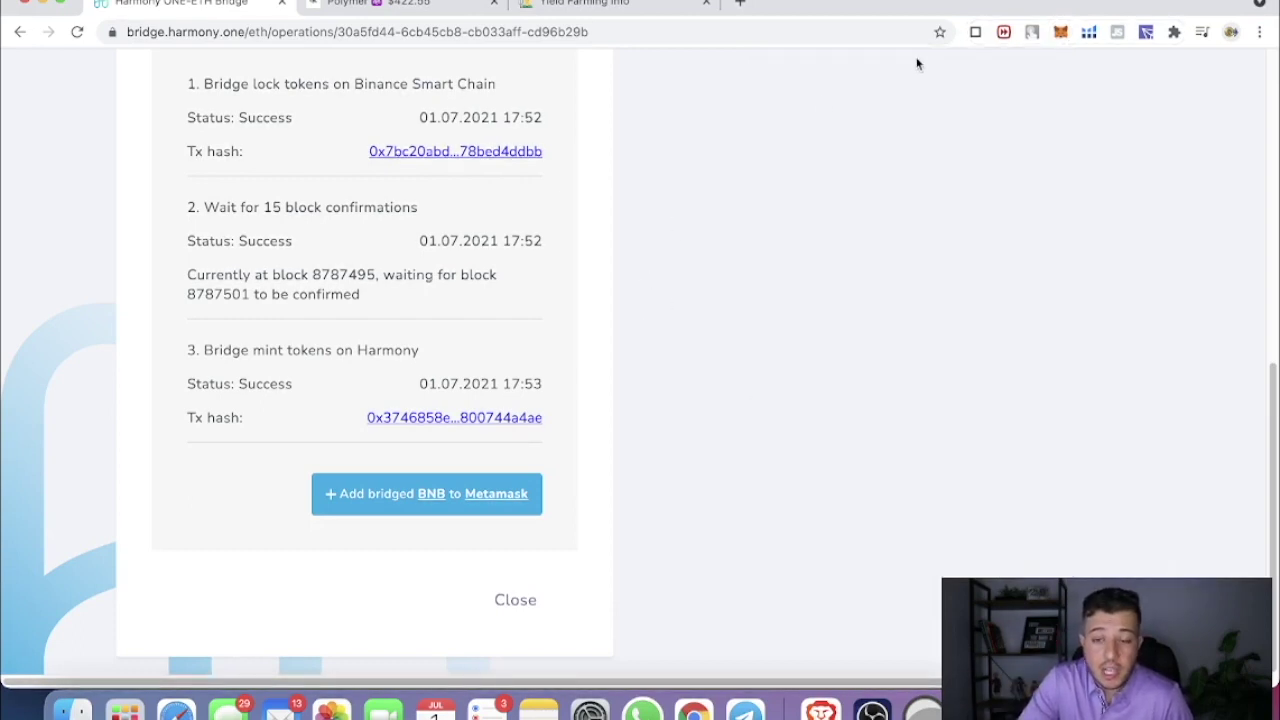
Step: Open viper.exchange in a new tab and set a MAX 0.2 bscBNB to ONE swap quoting 914.165 ONE
left_click(740, 3)
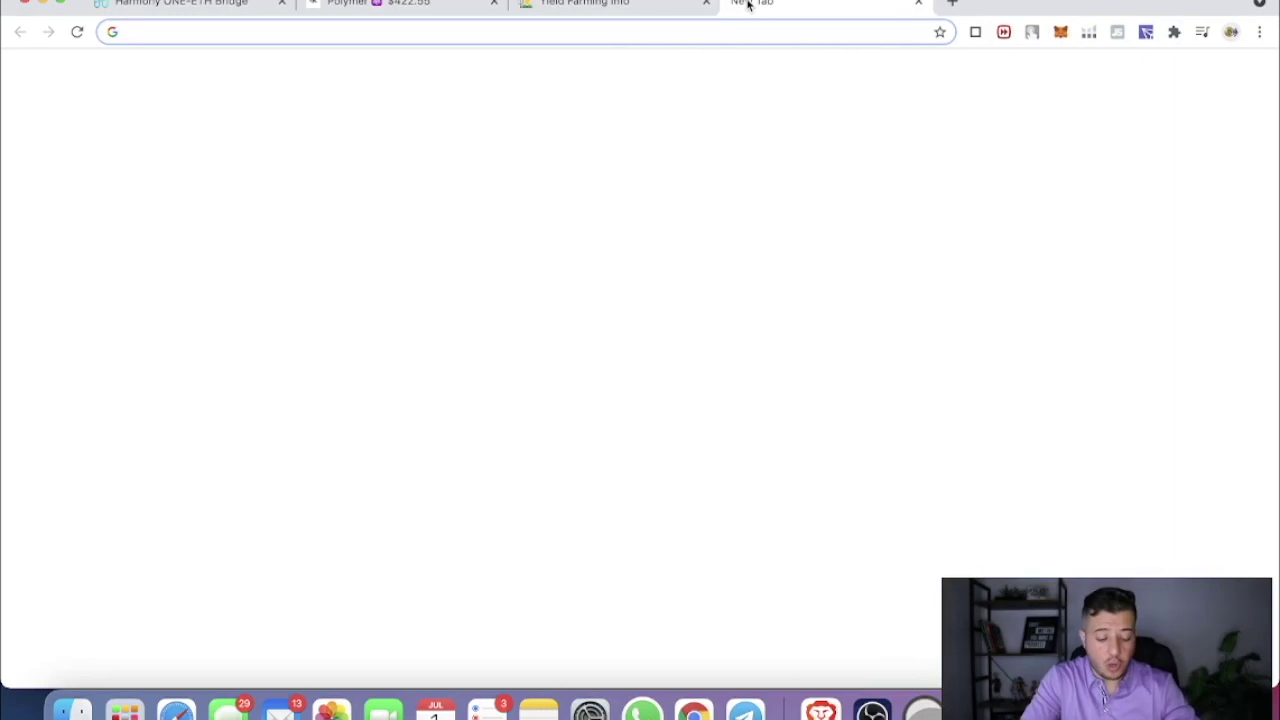
type("vip")
key("Return")
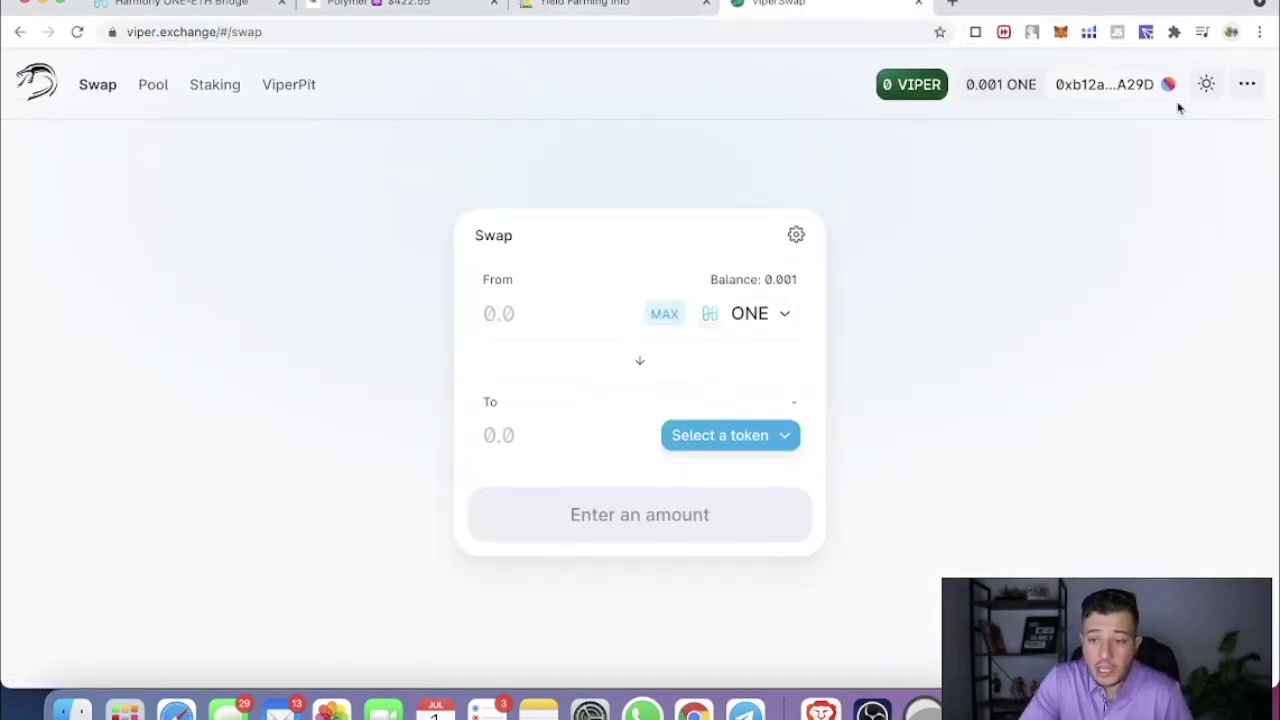
left_click(1077, 89)
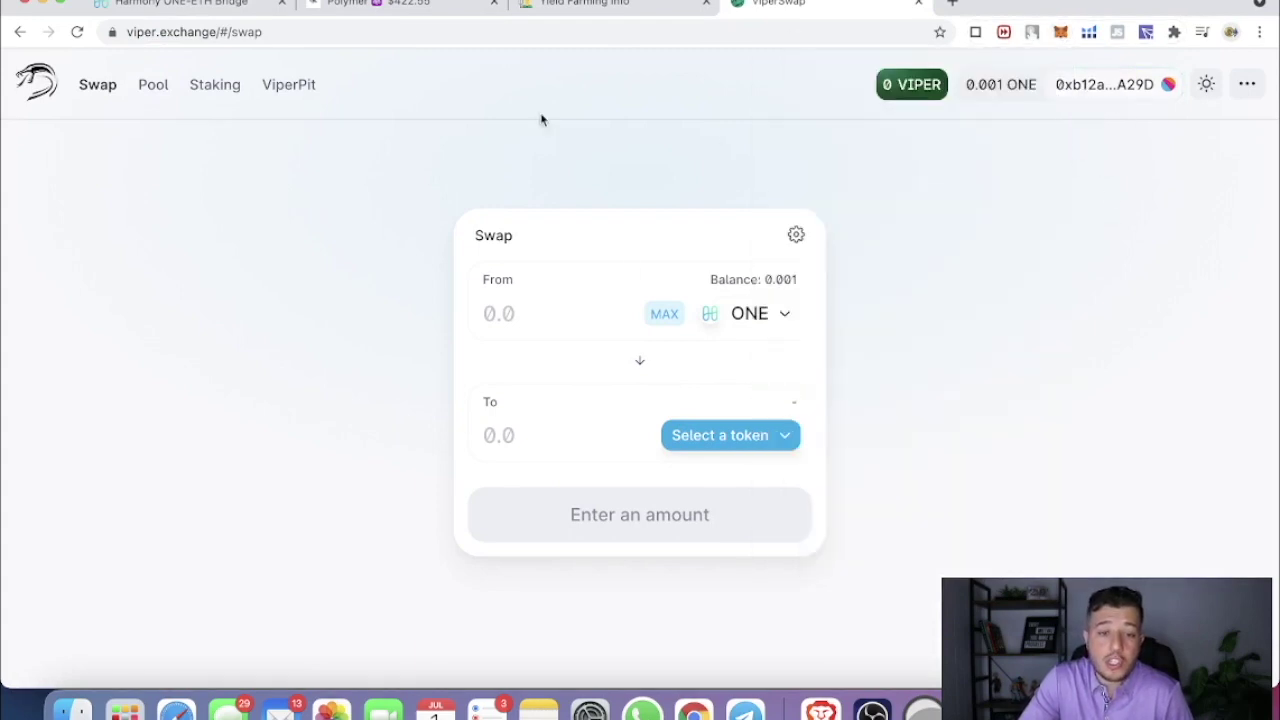
left_click(714, 447)
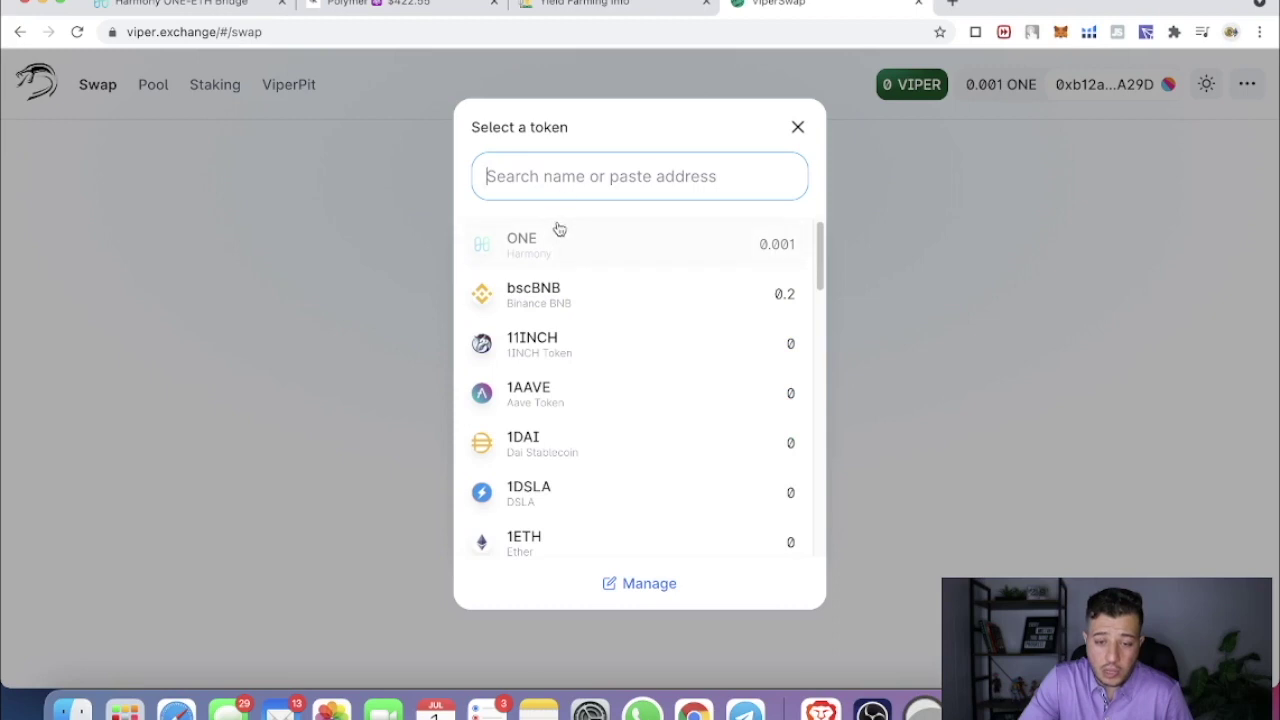
left_click(554, 304)
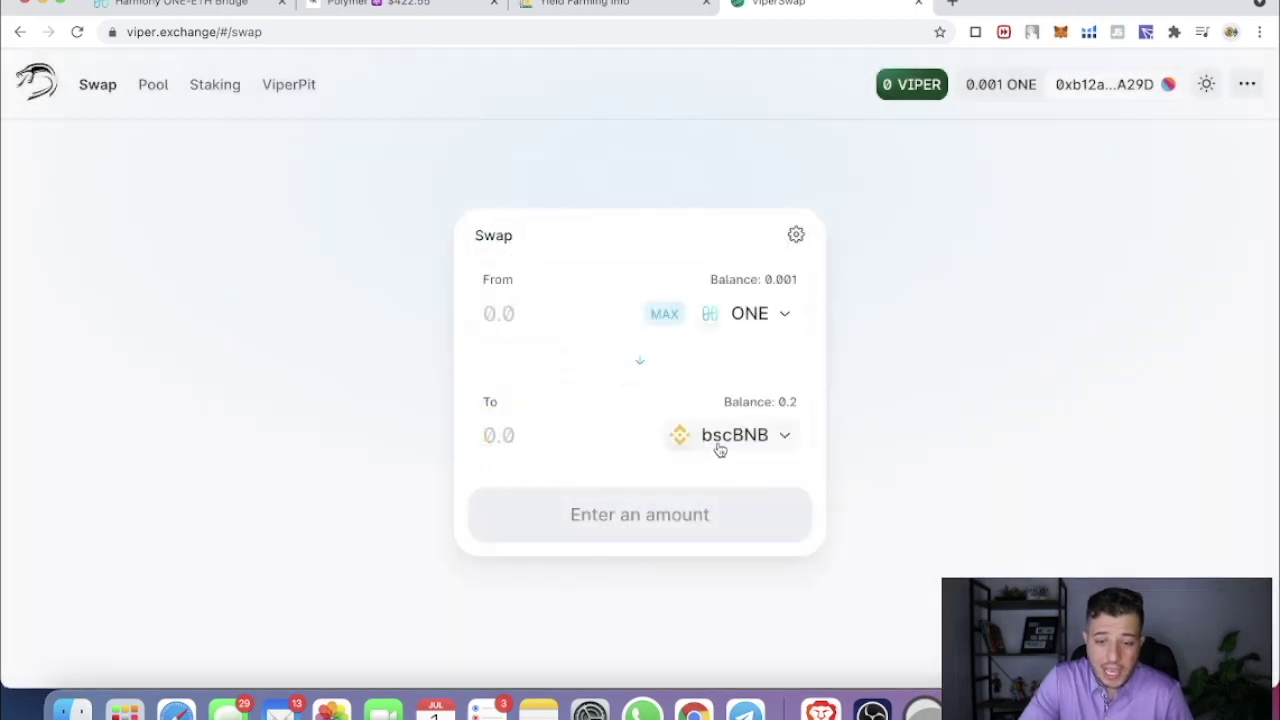
left_click(641, 364)
left_click(634, 316)
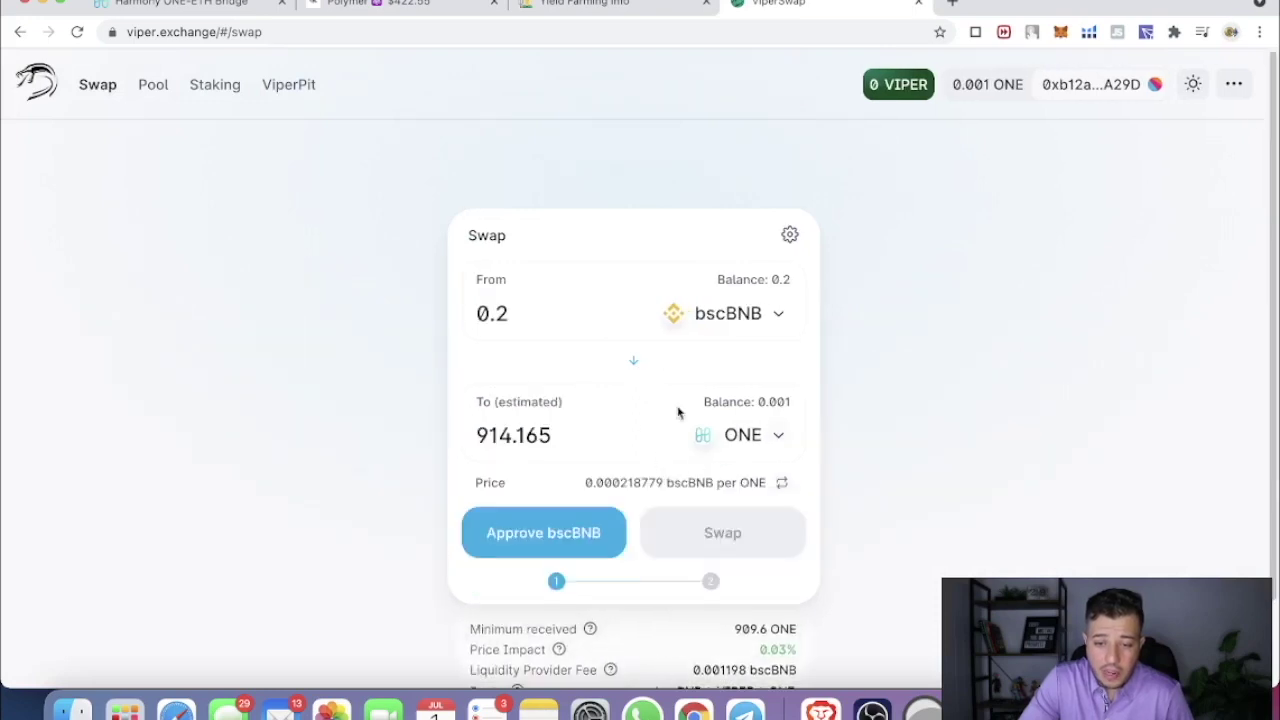
Step: Approve bscBNB spending on ViperSwap in MetaMask and check the pending approval in Activity
left_click(543, 533)
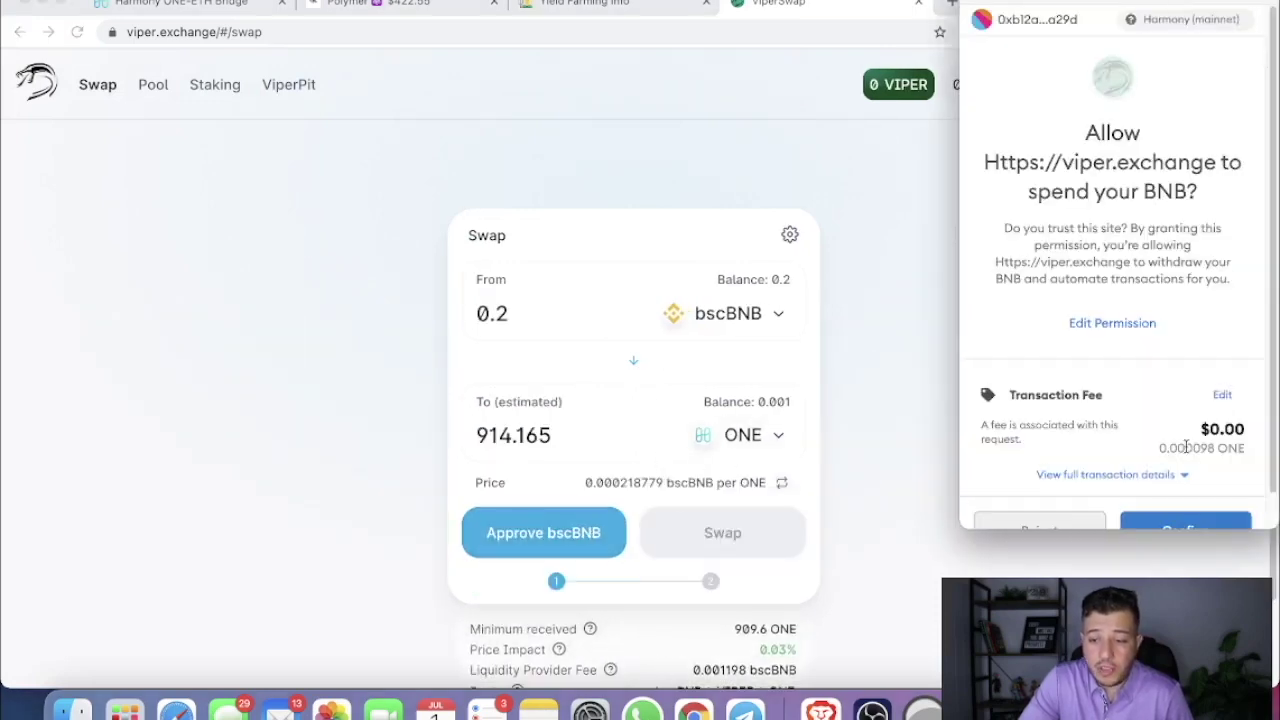
left_click(1185, 494)
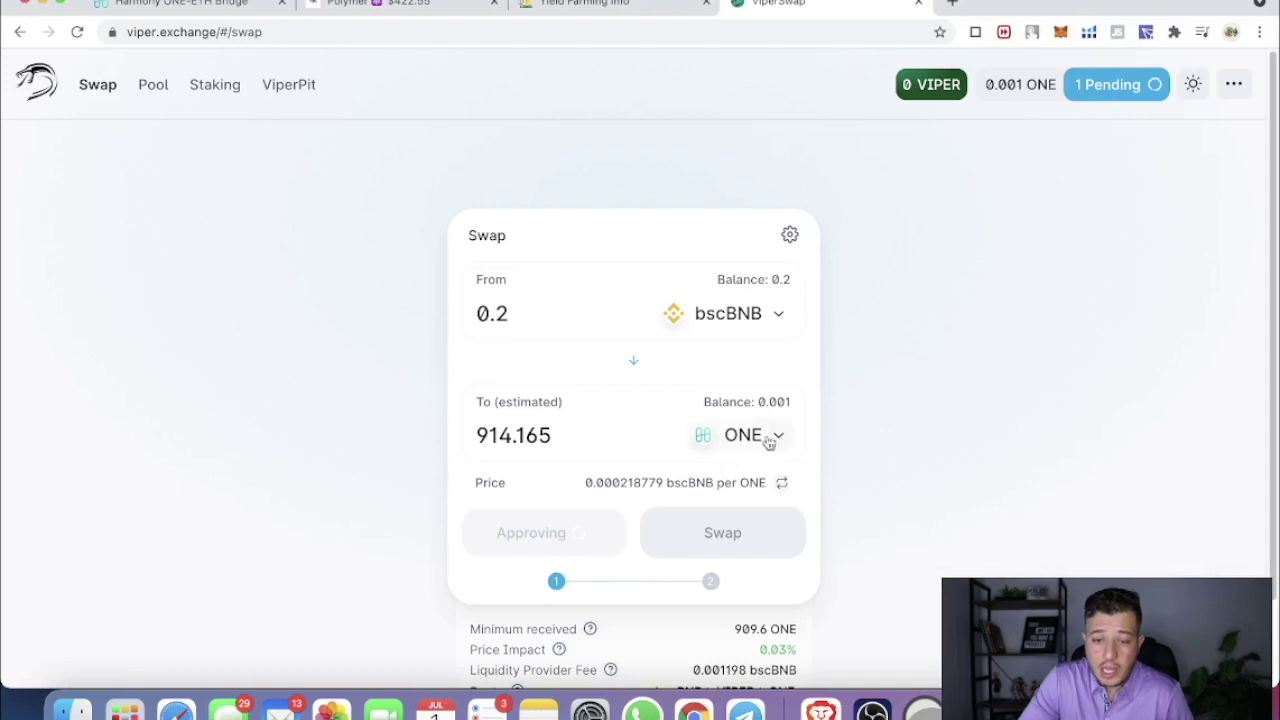
left_click(1066, 38)
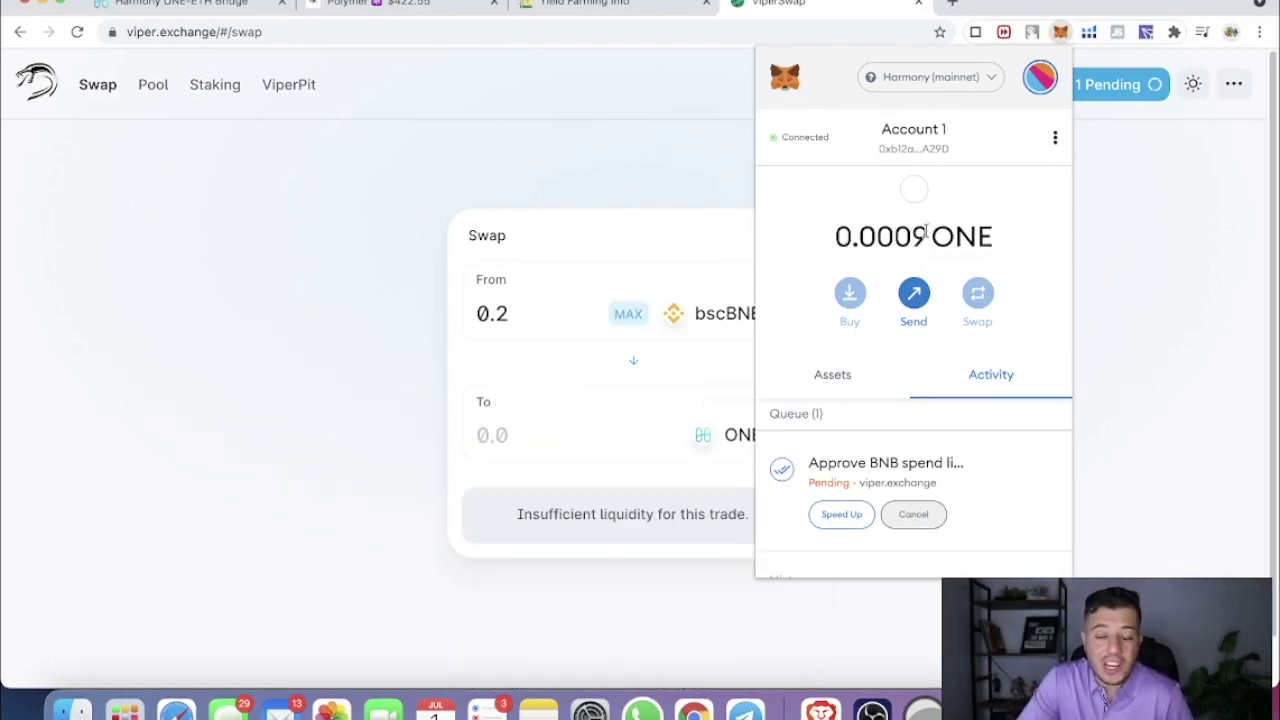
left_click(651, 242)
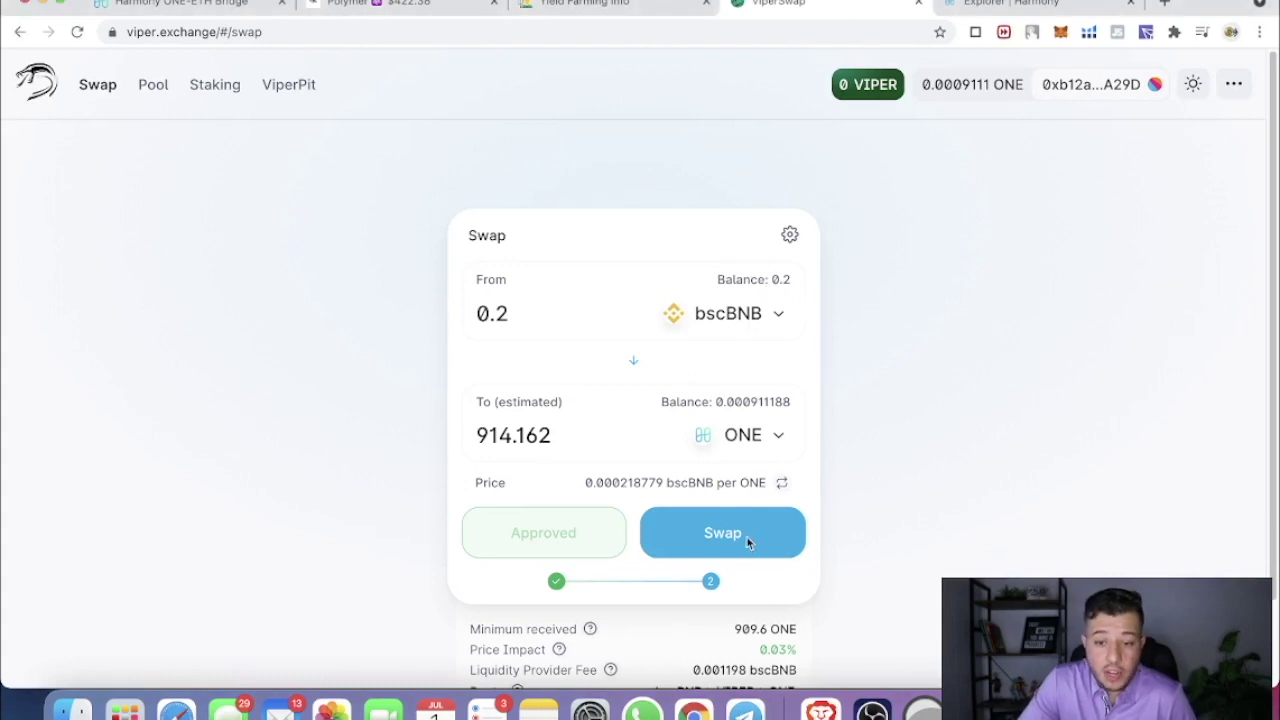
Step: Swap 0.2 bscBNB for about 914 ONE, confirming the transaction in MetaMask
left_click(715, 533)
left_click(728, 512)
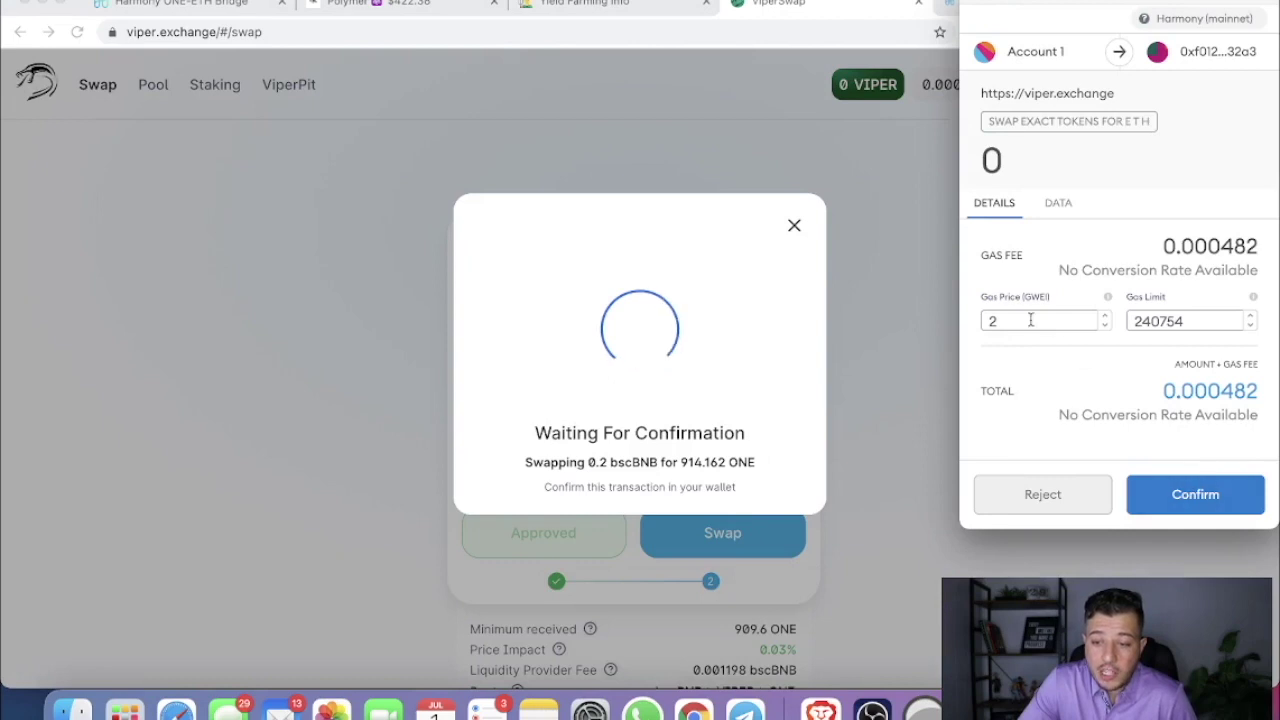
left_click(1182, 506)
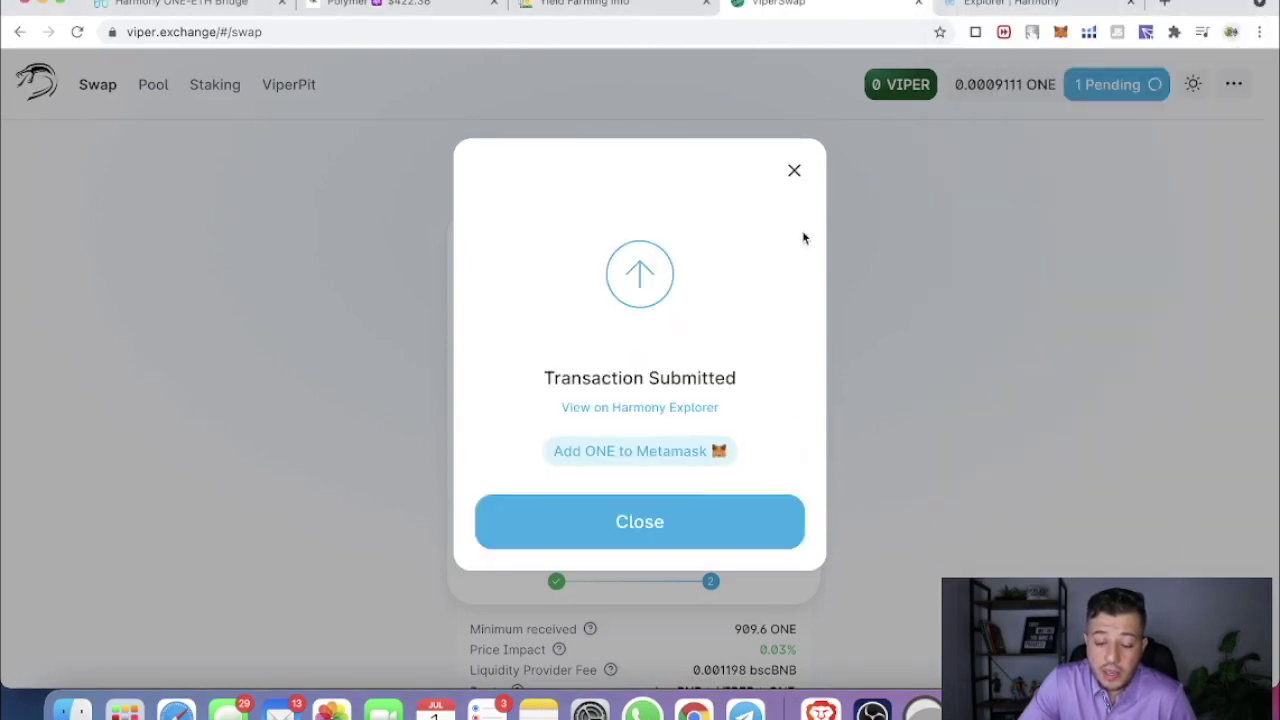
left_click(795, 171)
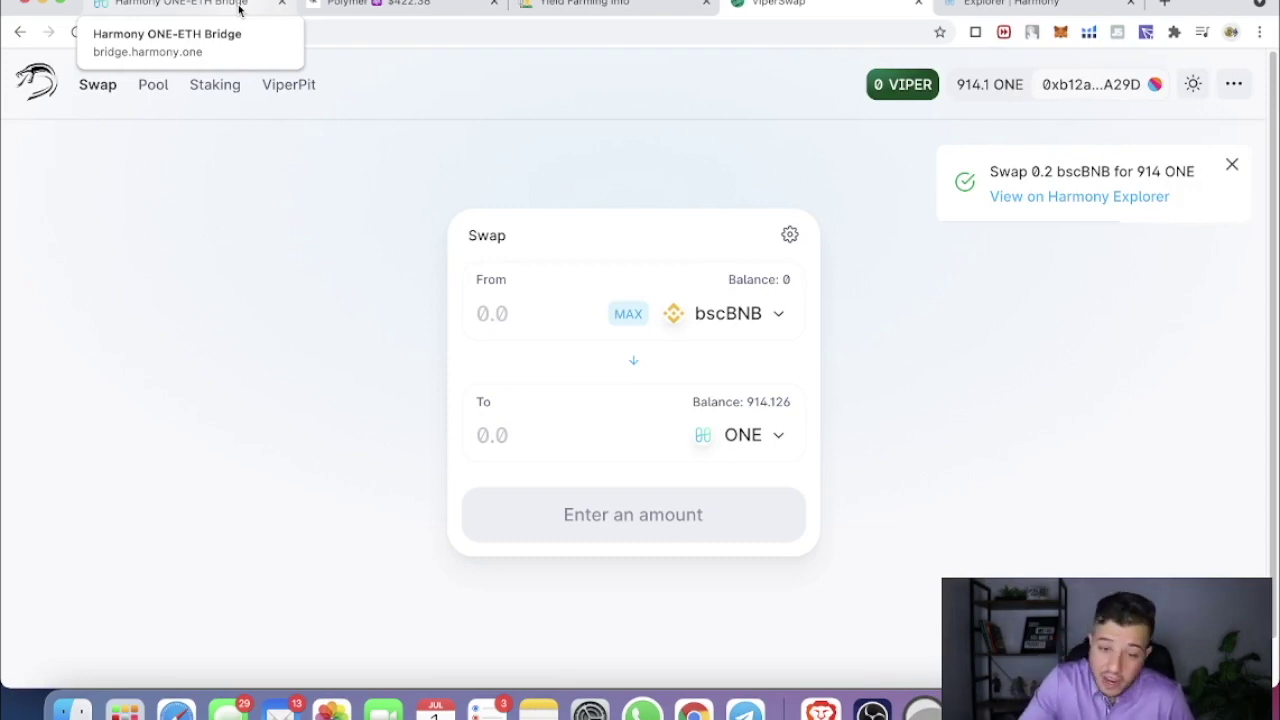
left_click(1229, 167)
Step: Switch the MetaMask network to Ethereum Mainnet
left_click(1061, 33)
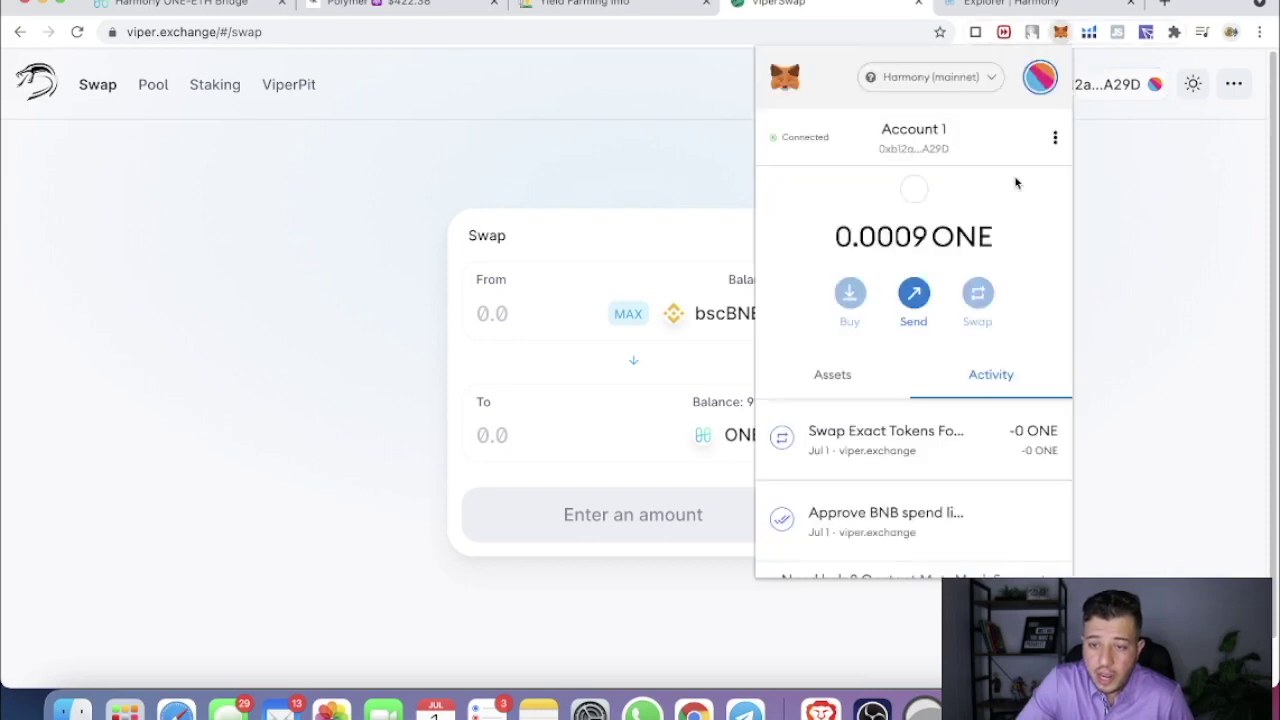
left_click(935, 80)
left_click(900, 206)
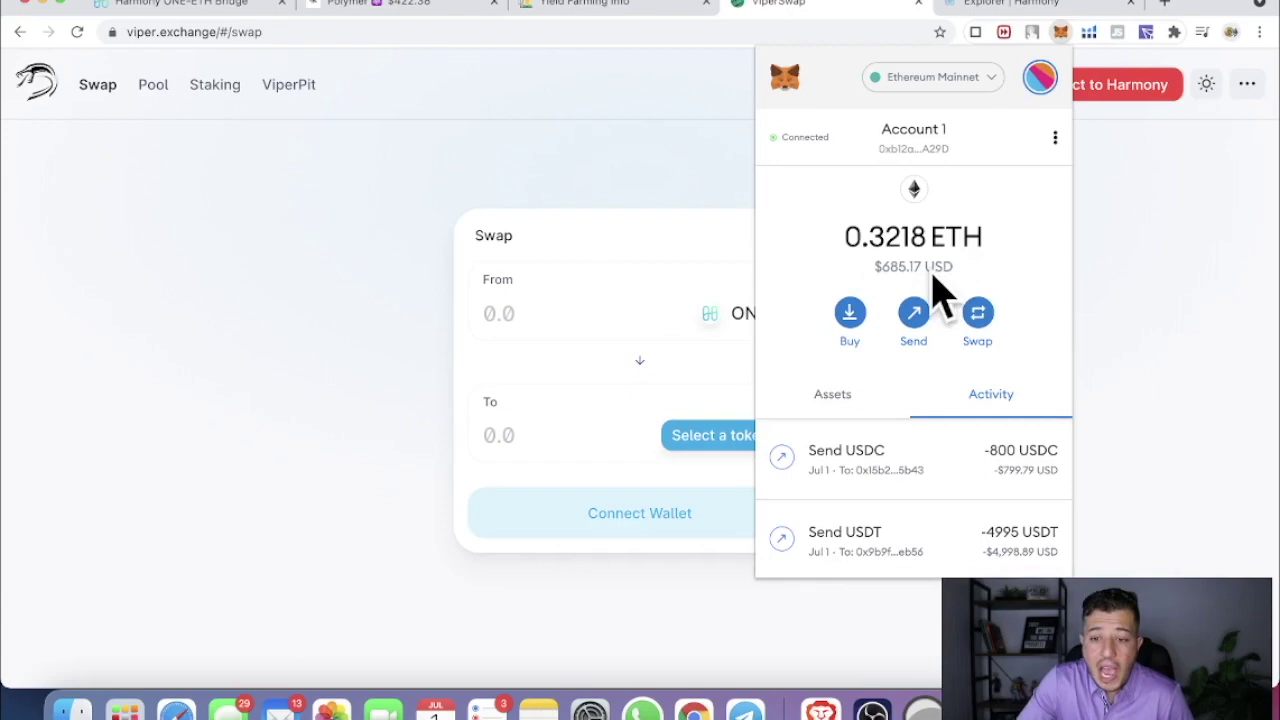
left_click(694, 177)
Step: Return to the Harmony bridge tab and reload bridge.harmony.one
left_click(134, 12)
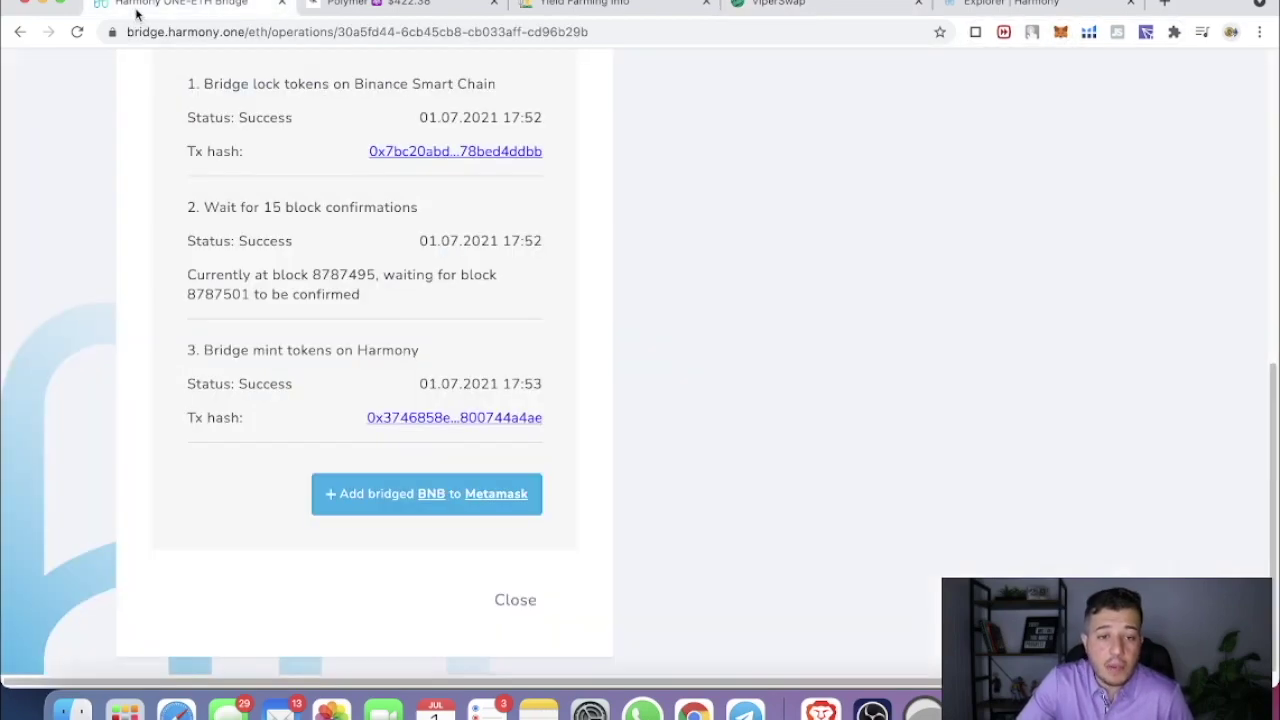
scroll(365, 326, "up", 5)
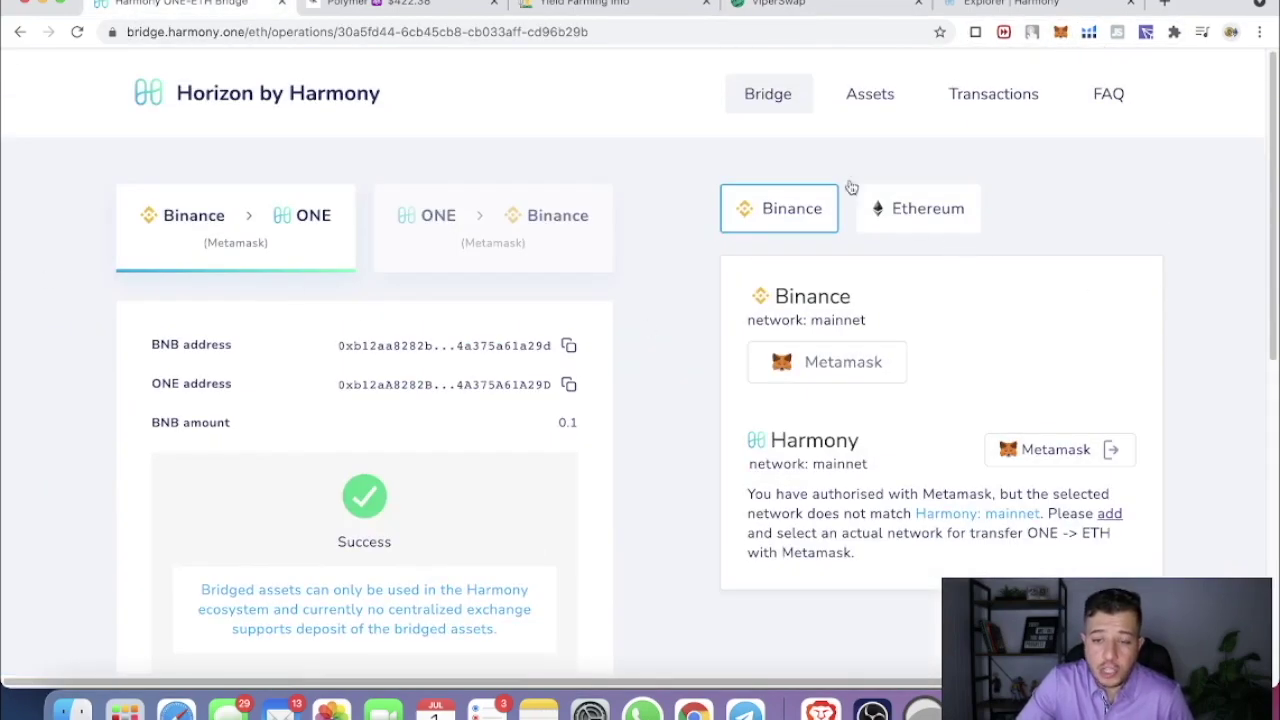
left_click(148, 32)
type("bri")
key("Return")
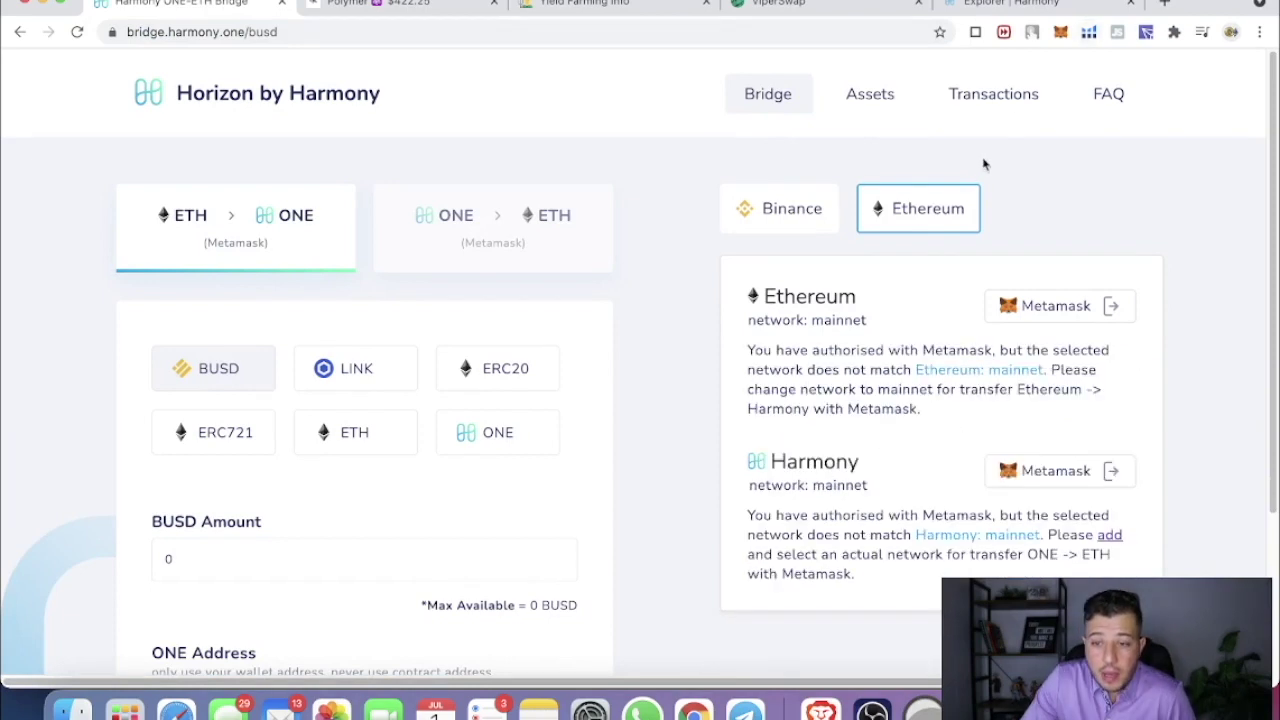
Step: Set MetaMask to Ethereum Mainnet and verify the 0.321839 ETH balance on the bridge form
left_click(1061, 33)
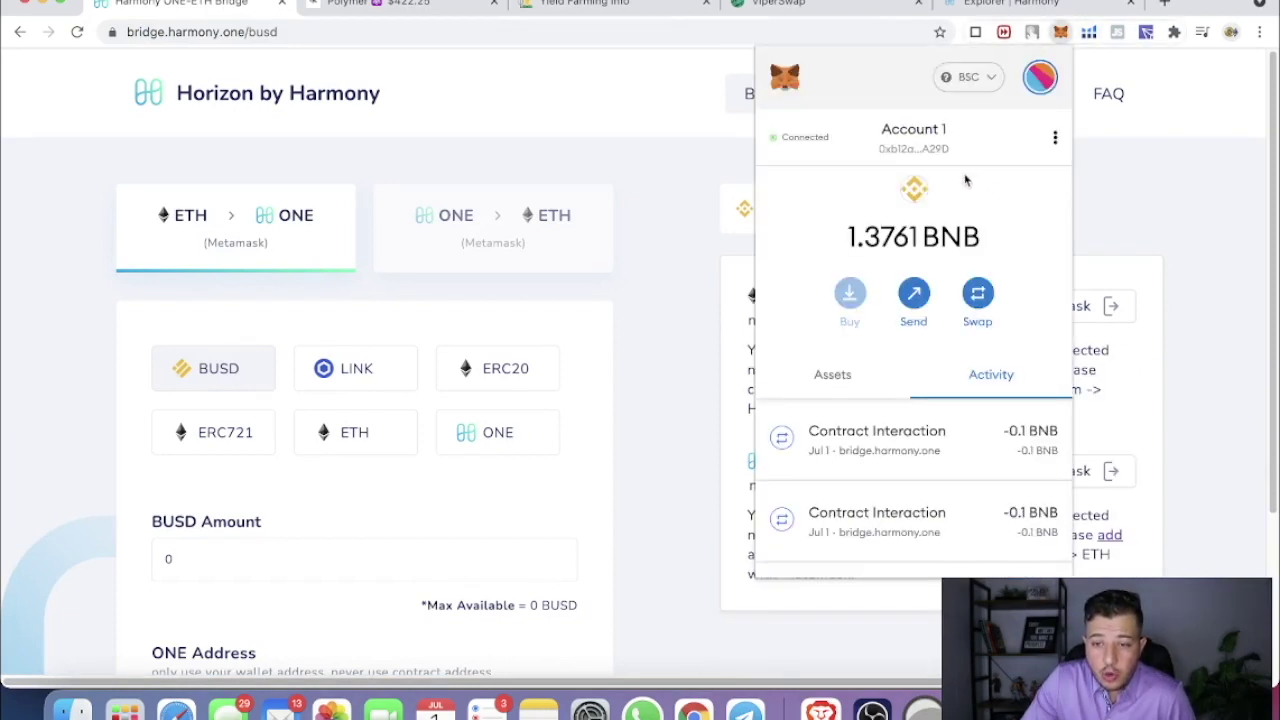
left_click(968, 78)
left_click(880, 206)
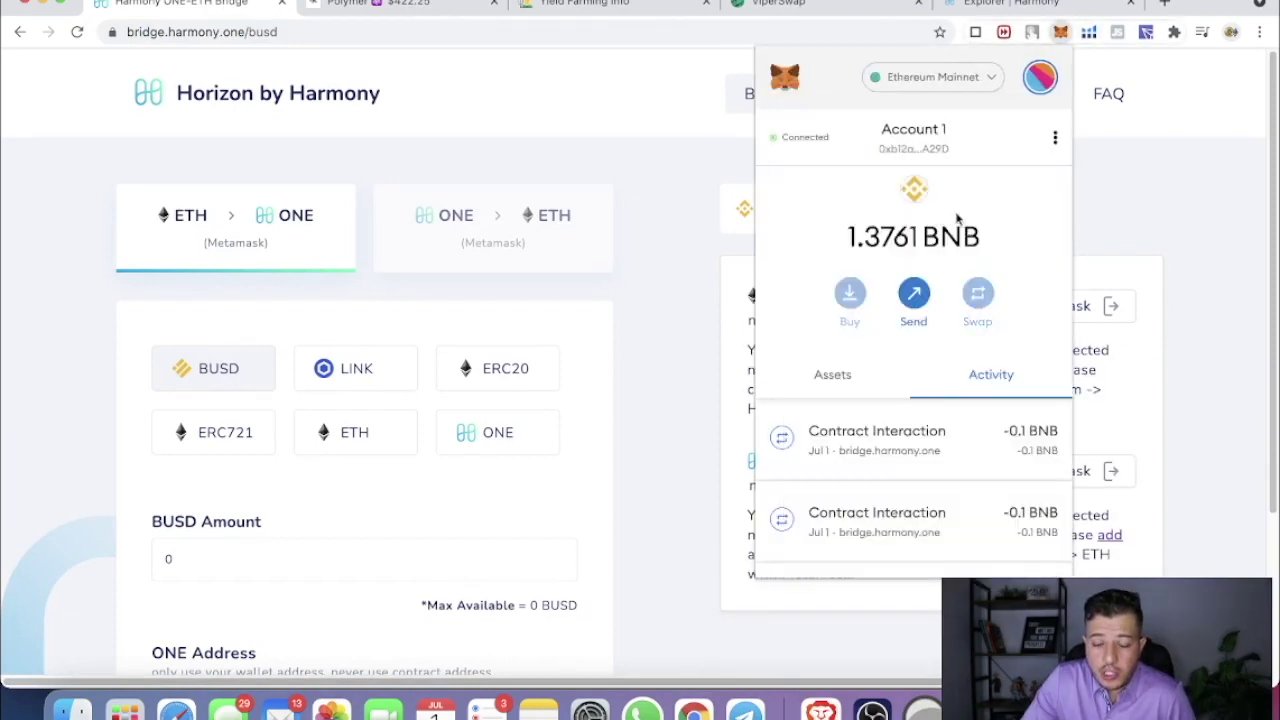
left_click(1140, 176)
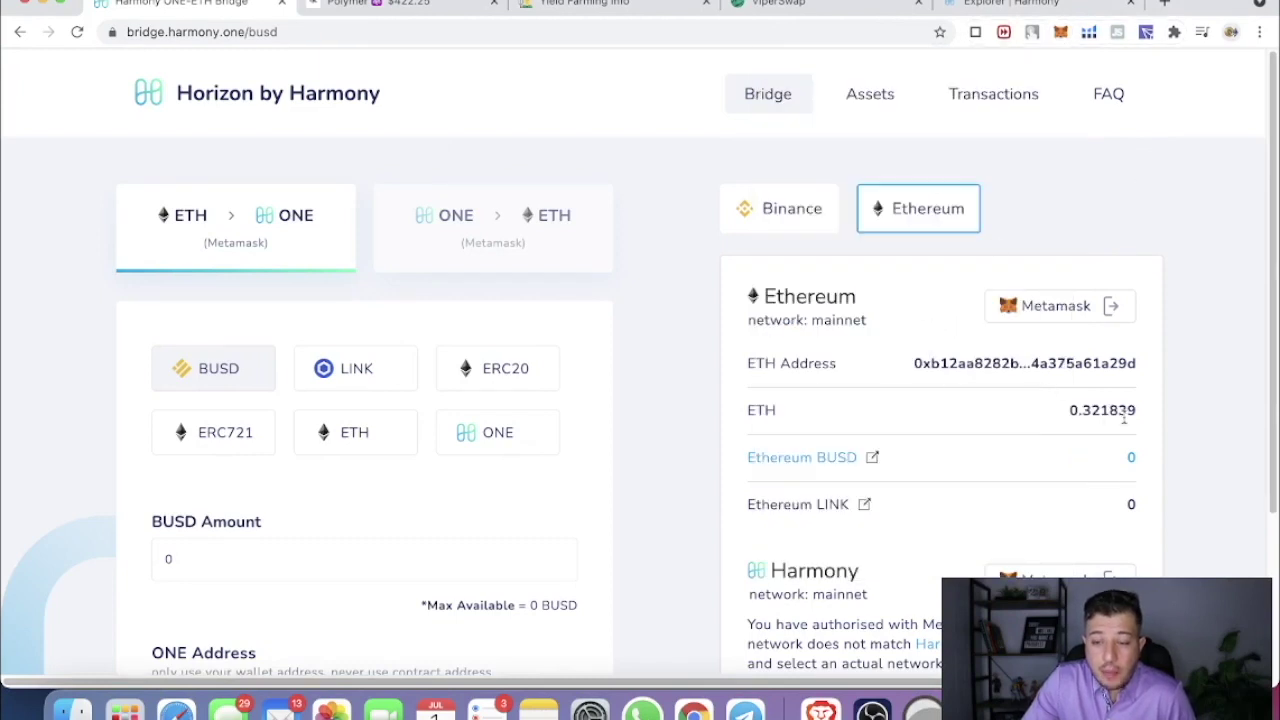
left_click_drag(1073, 408, 1134, 410)
left_click(1170, 405)
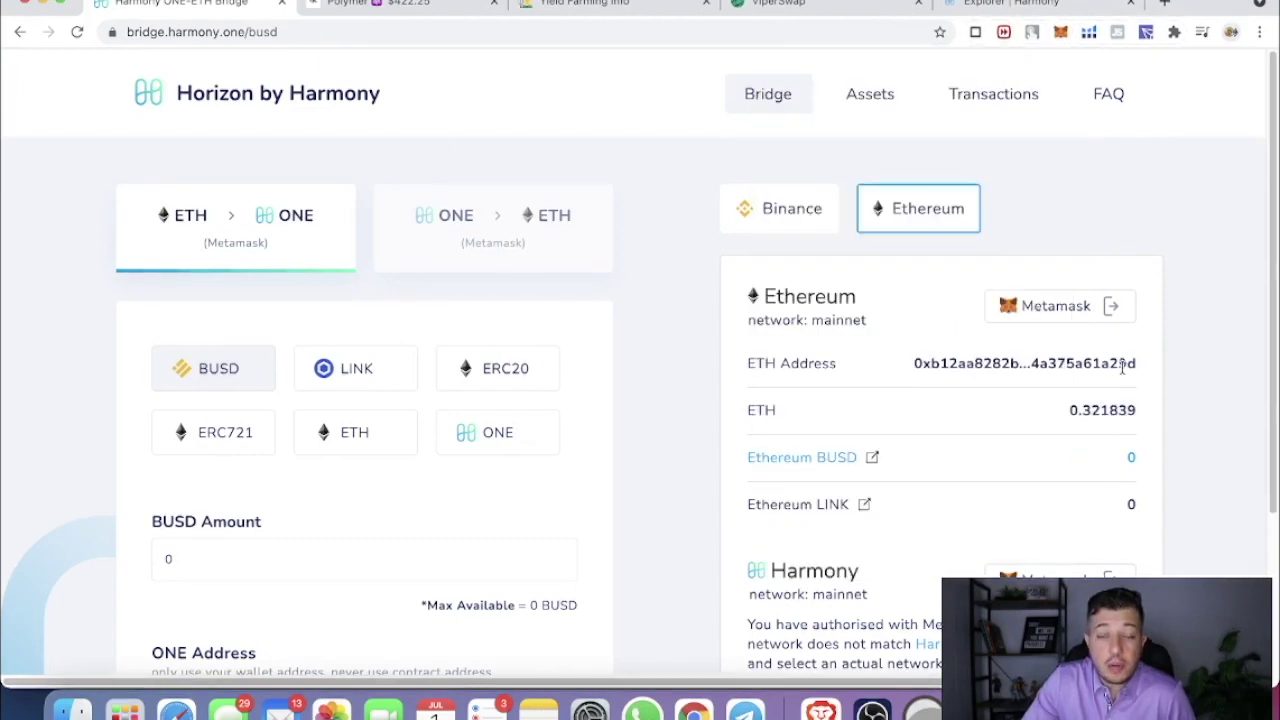
scroll(900, 600, "down", 3)
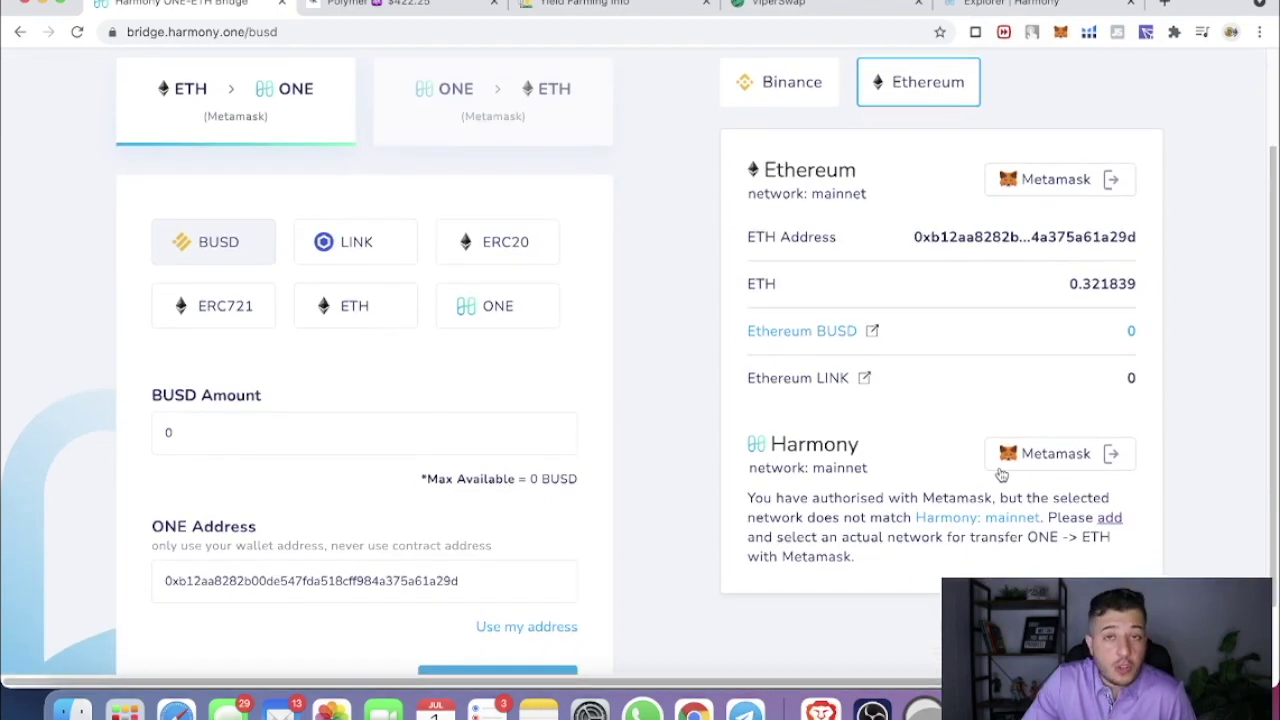
scroll(990, 480, "up", 1)
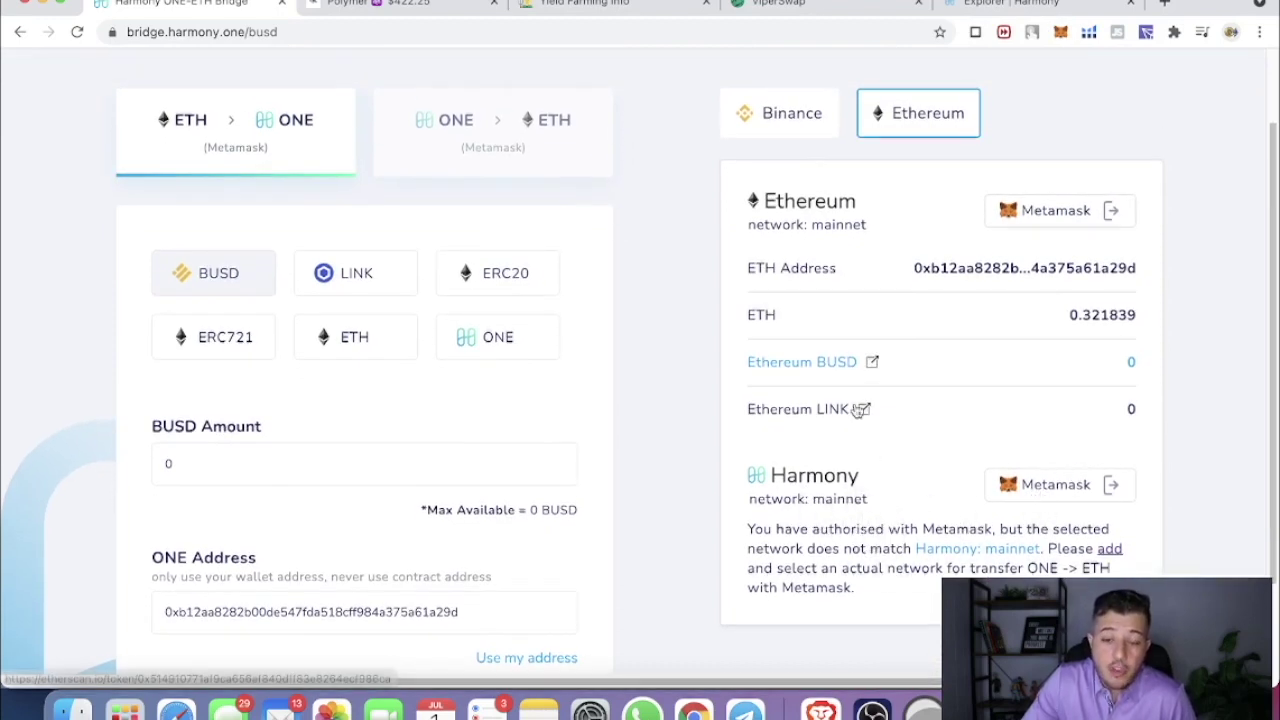
Step: Choose ETH as the bridge token and copy your wallet's account address
left_click(335, 338)
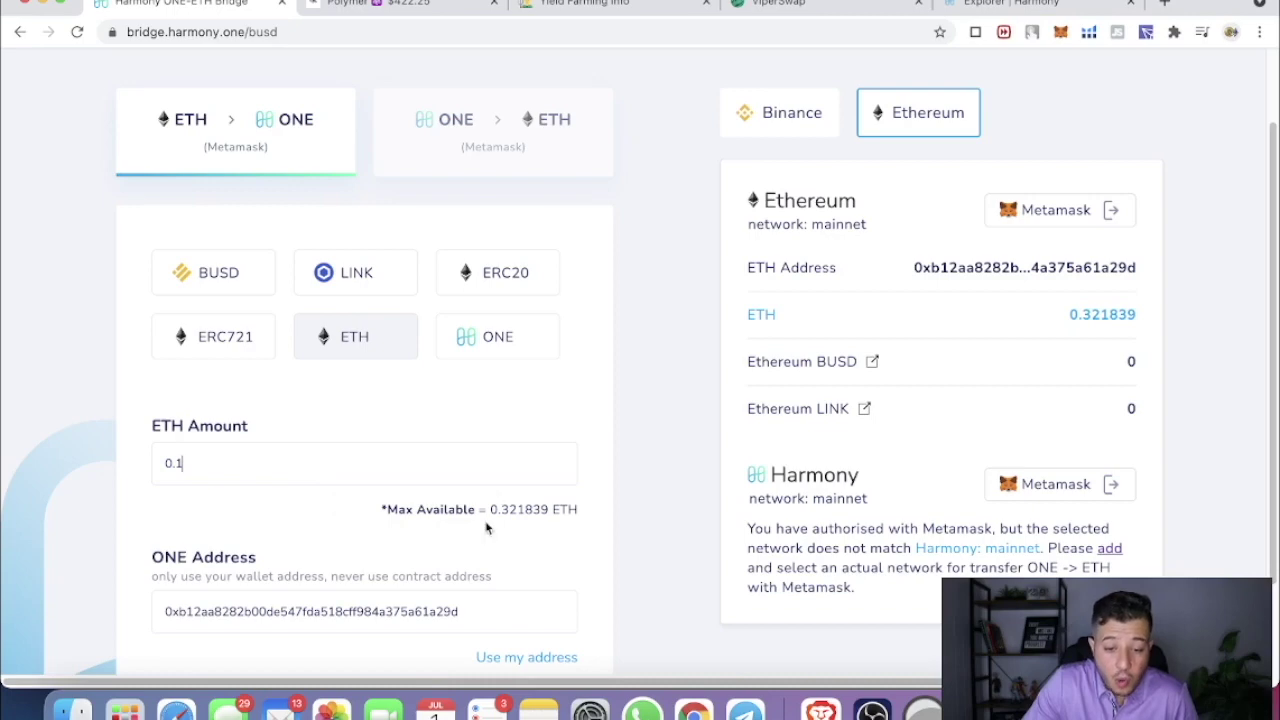
scroll(520, 550, "down", 1)
scroll(560, 577, "up", 3)
left_click(1060, 33)
left_click(913, 131)
scroll(663, 416, "down", 5)
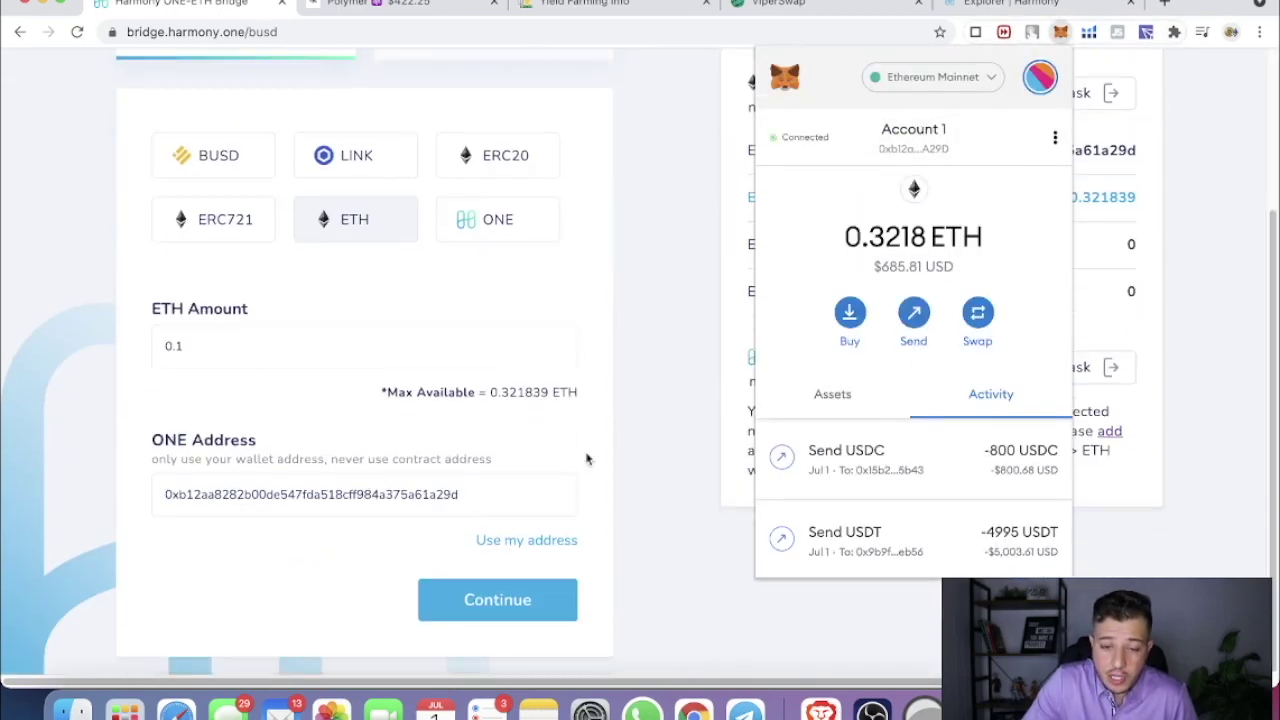
left_click(474, 515)
Step: Fill ONE Address with your own address and continue to the bridge summary
double_click(479, 494)
right_click(479, 494)
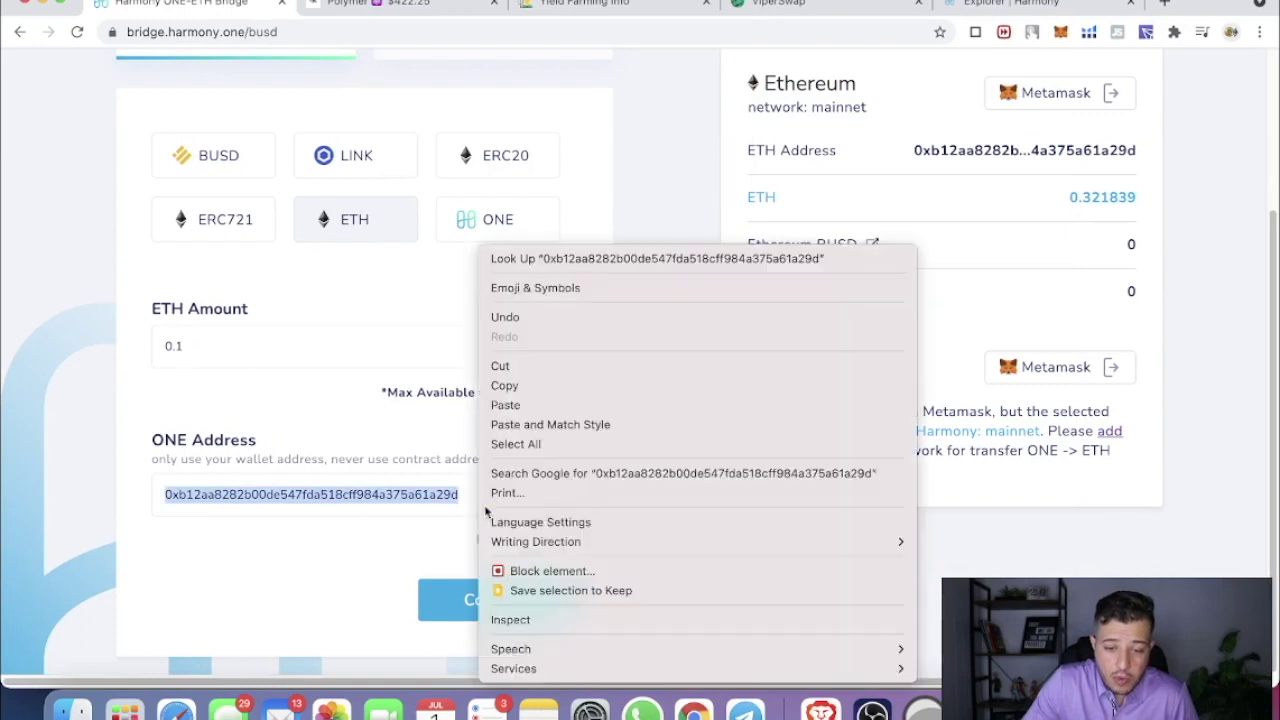
left_click(521, 403)
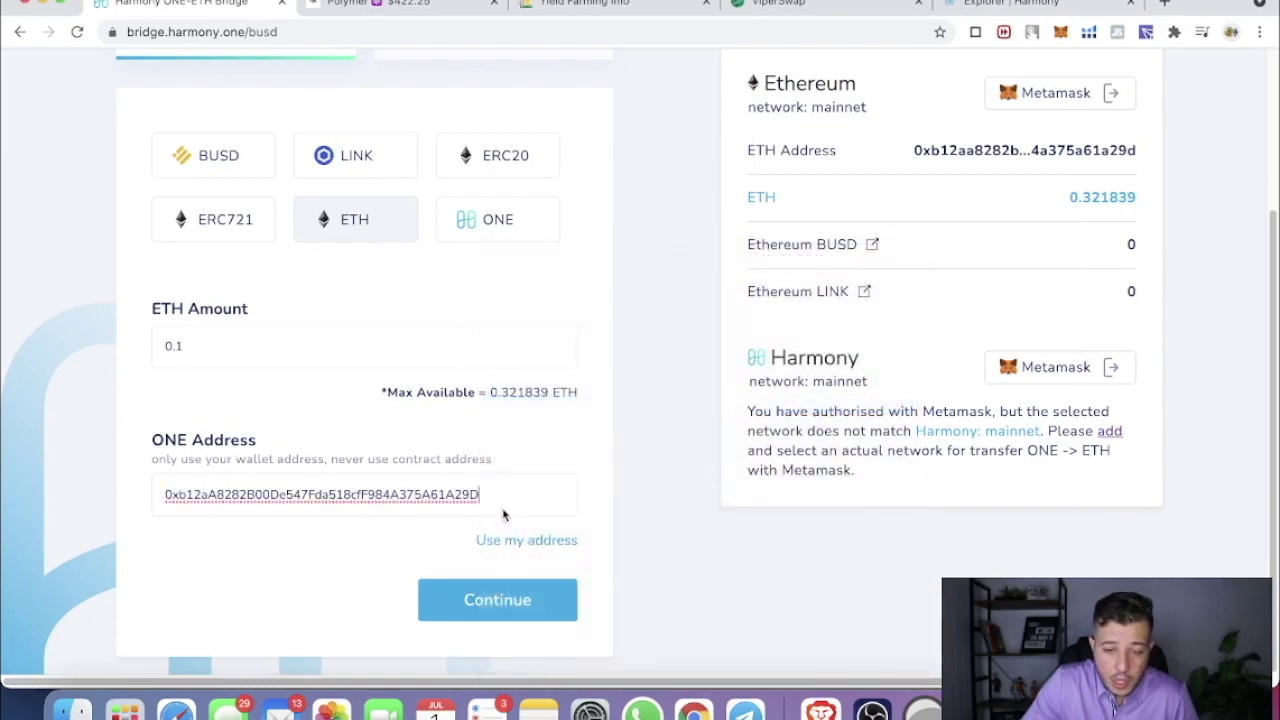
left_click_drag(503, 499, 63, 464)
key("BackSpace")
left_click(533, 548)
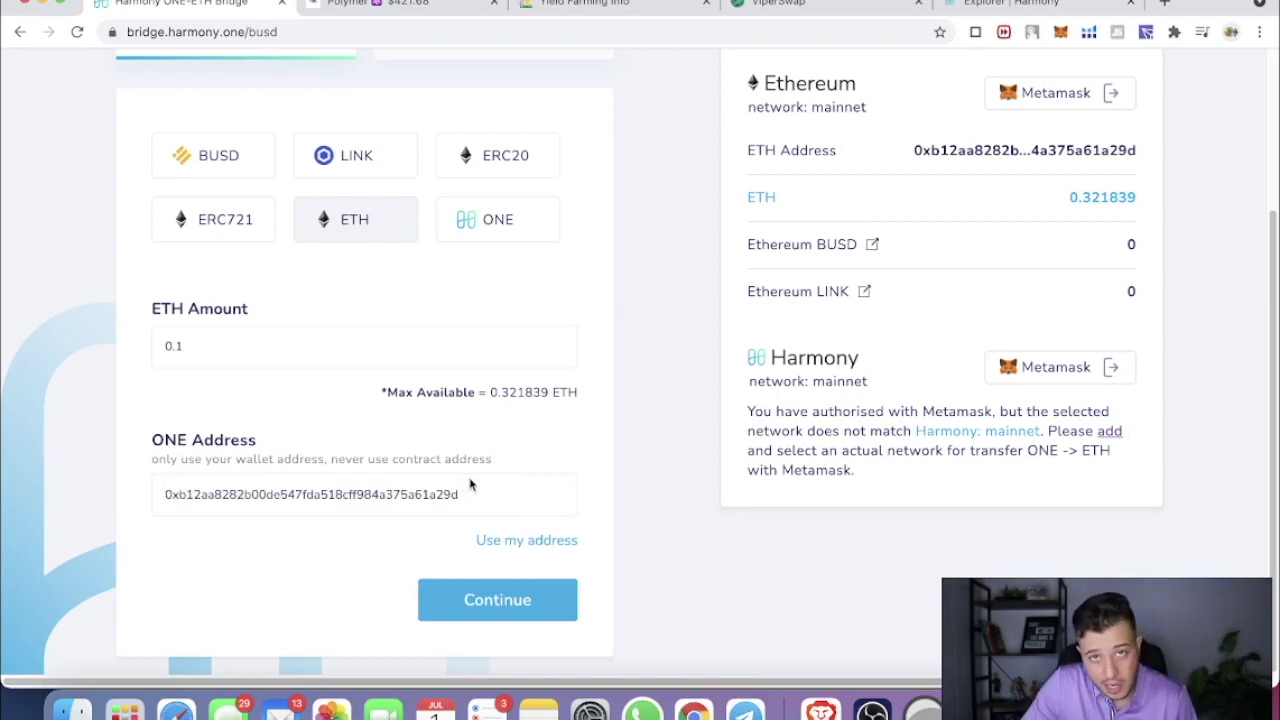
left_click(530, 618)
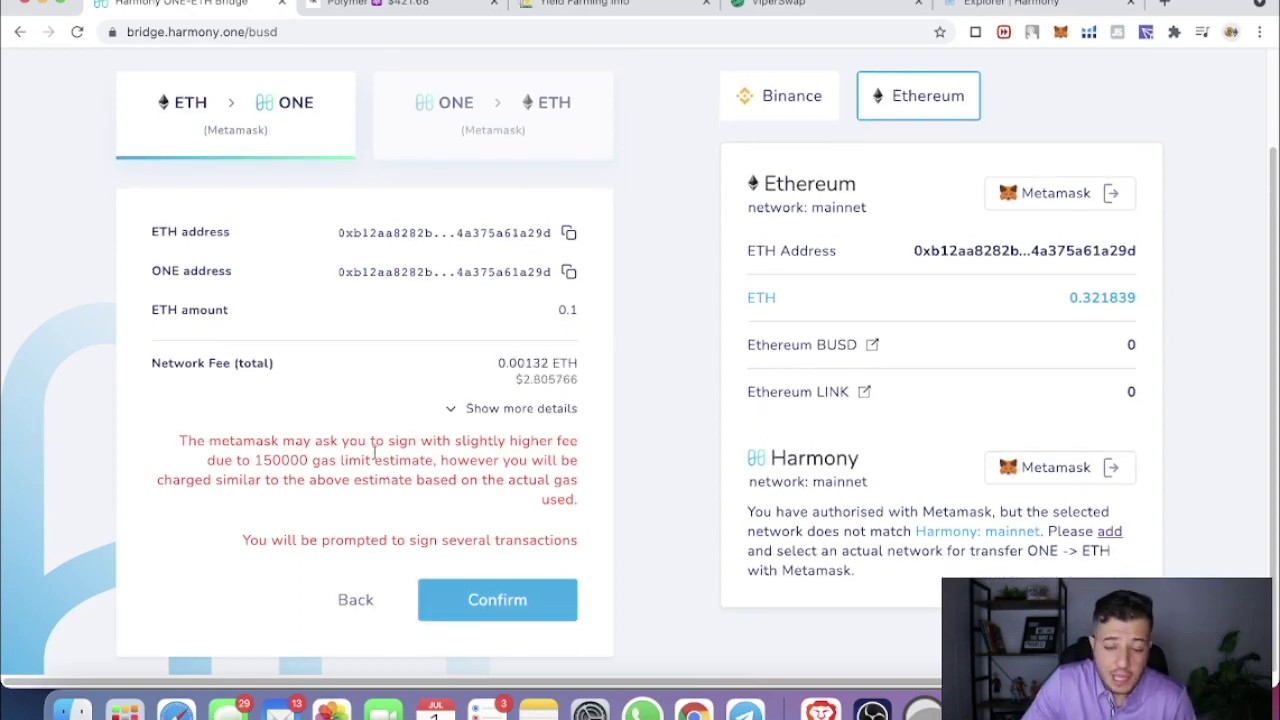
Step: Confirm the 0.1 ETH bridge and sign it in MetaMask using the Fast gas fee
left_click(496, 605)
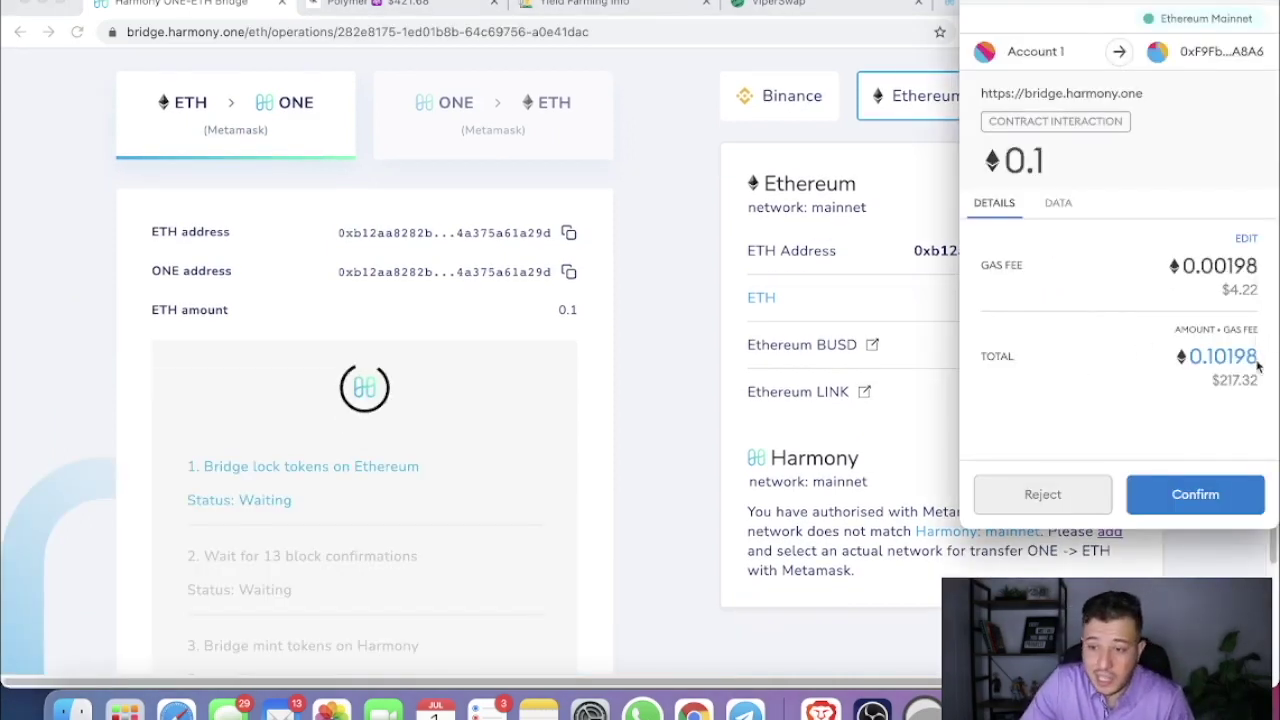
left_click(1245, 242)
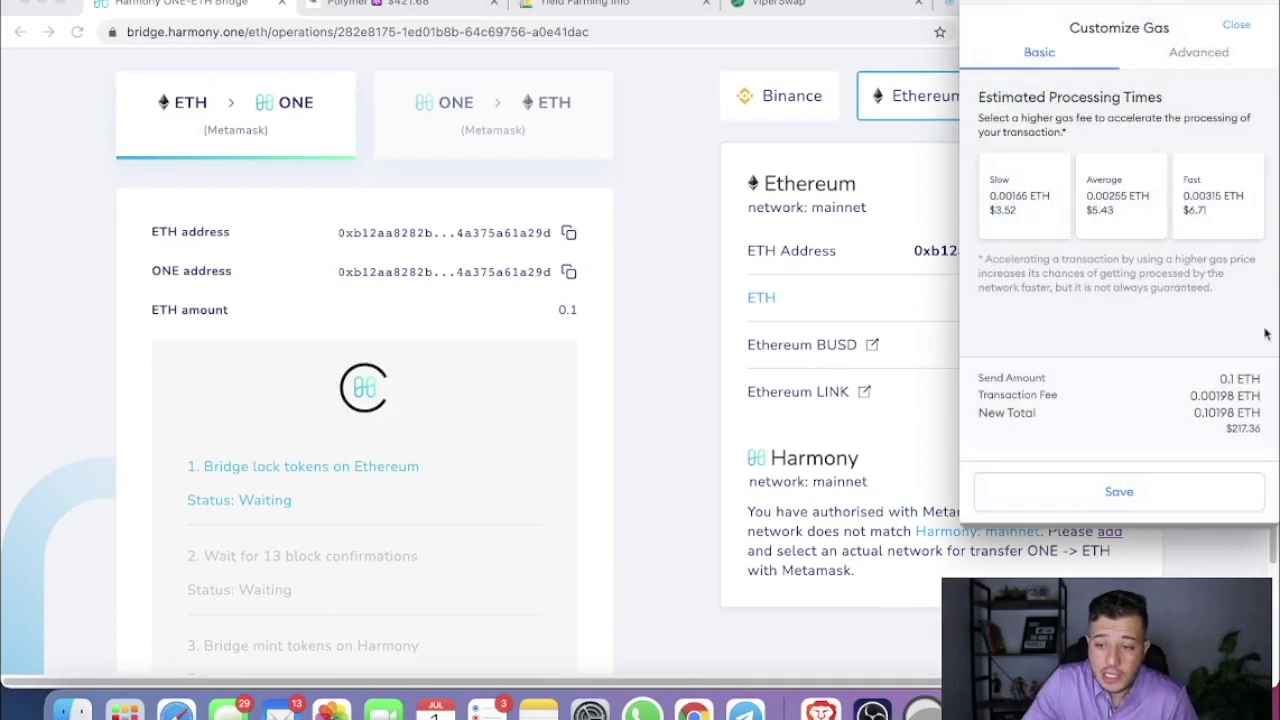
left_click(1158, 220)
left_click(1205, 488)
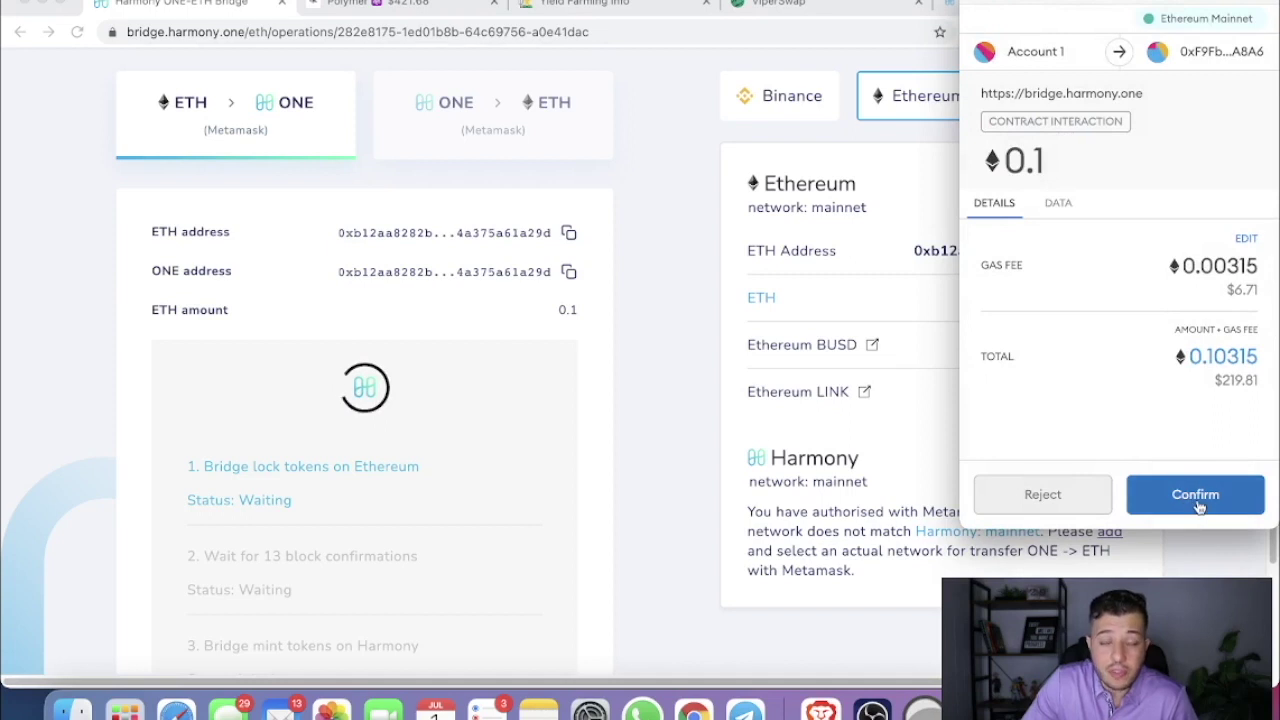
left_click(1196, 500)
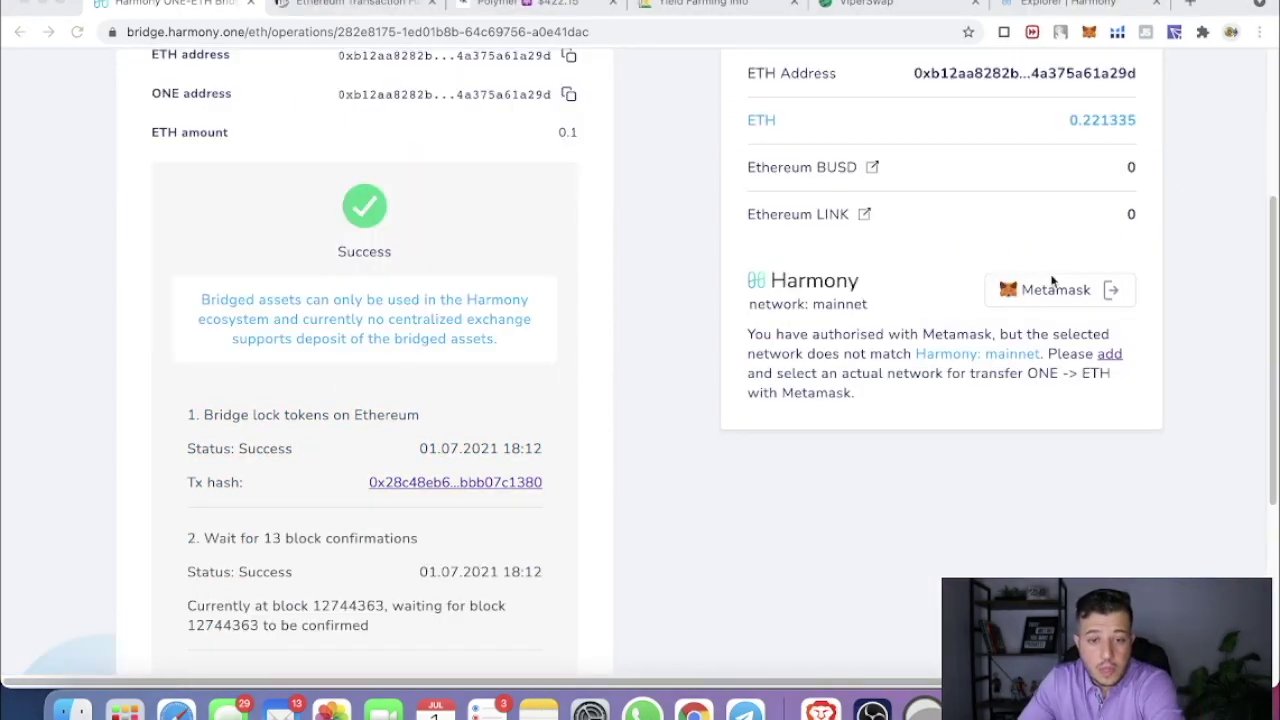
Step: Verify the lock, block confirmation and Harmony mint stages all show Success, then open MetaMask
scroll(655, 344, "up", 3)
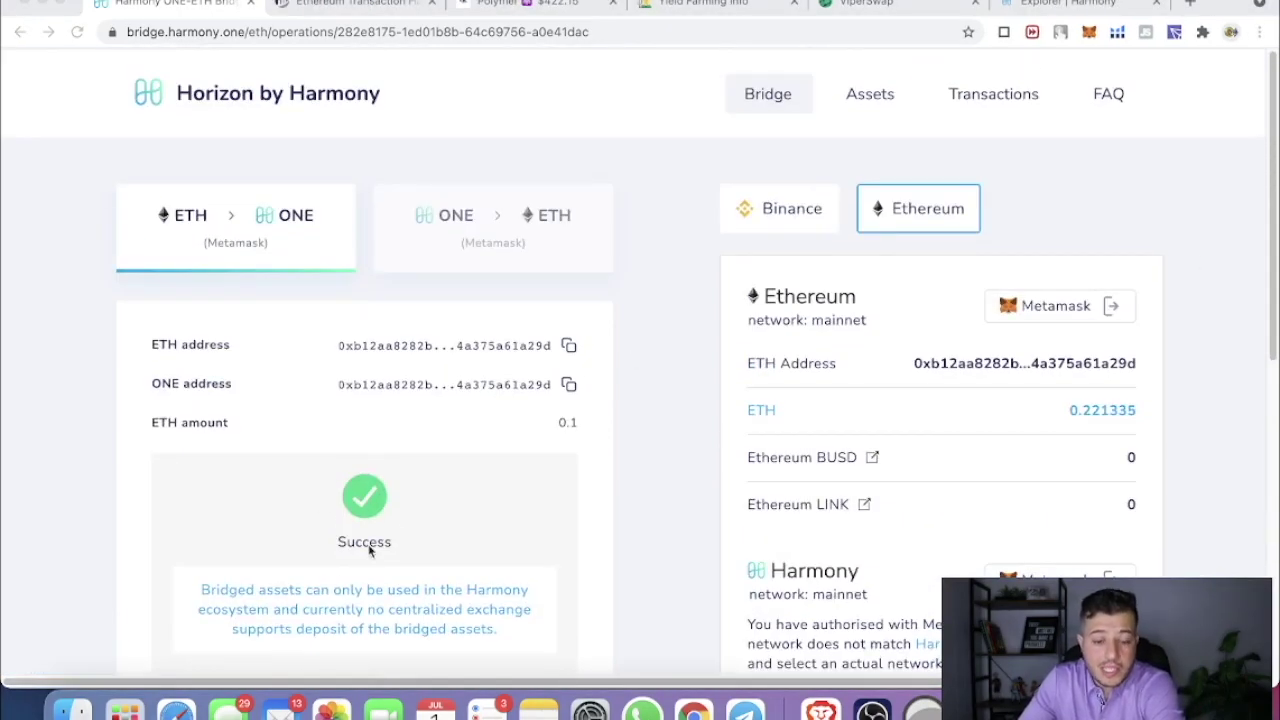
scroll(431, 514, "down", 3)
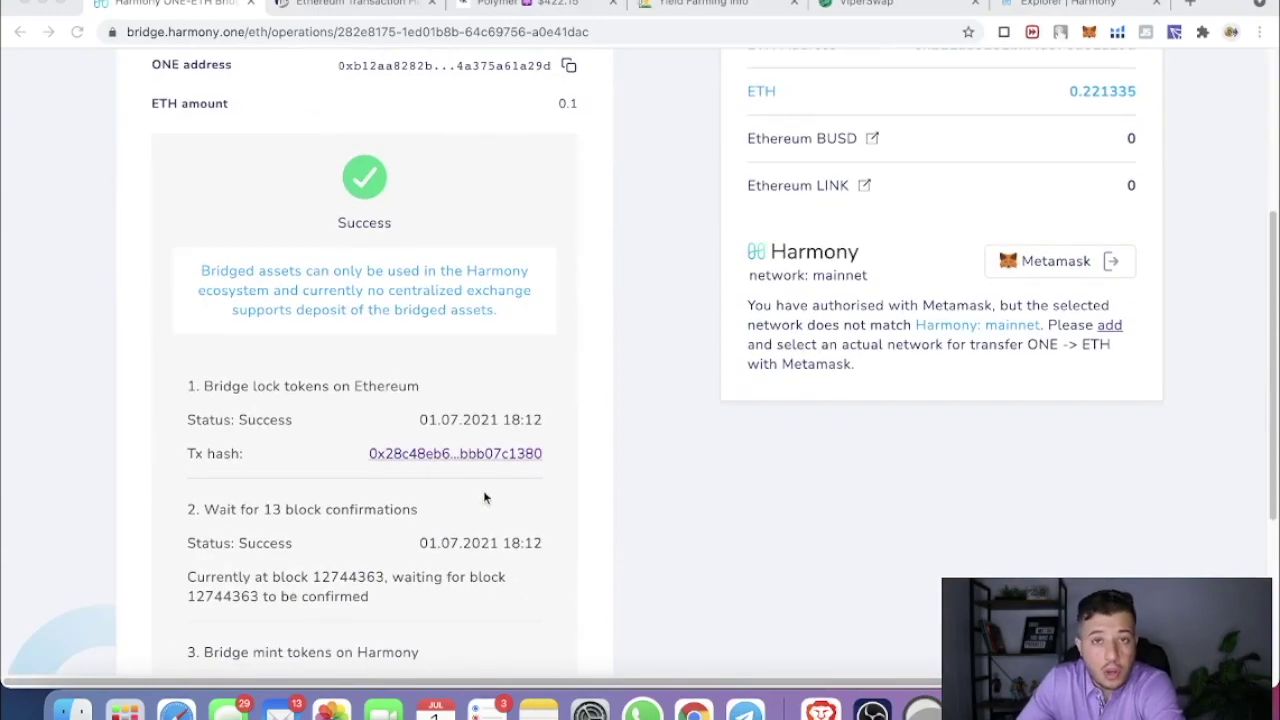
scroll(362, 451, "up", 1)
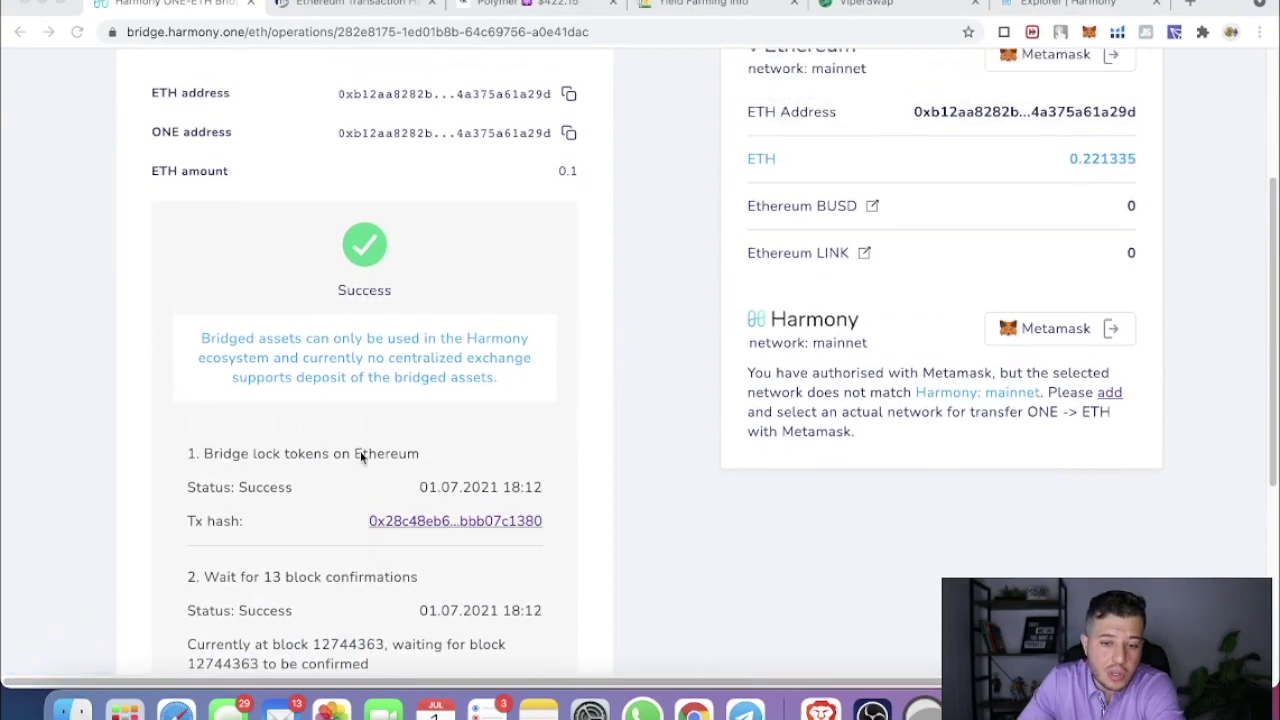
scroll(386, 476, "down", 3)
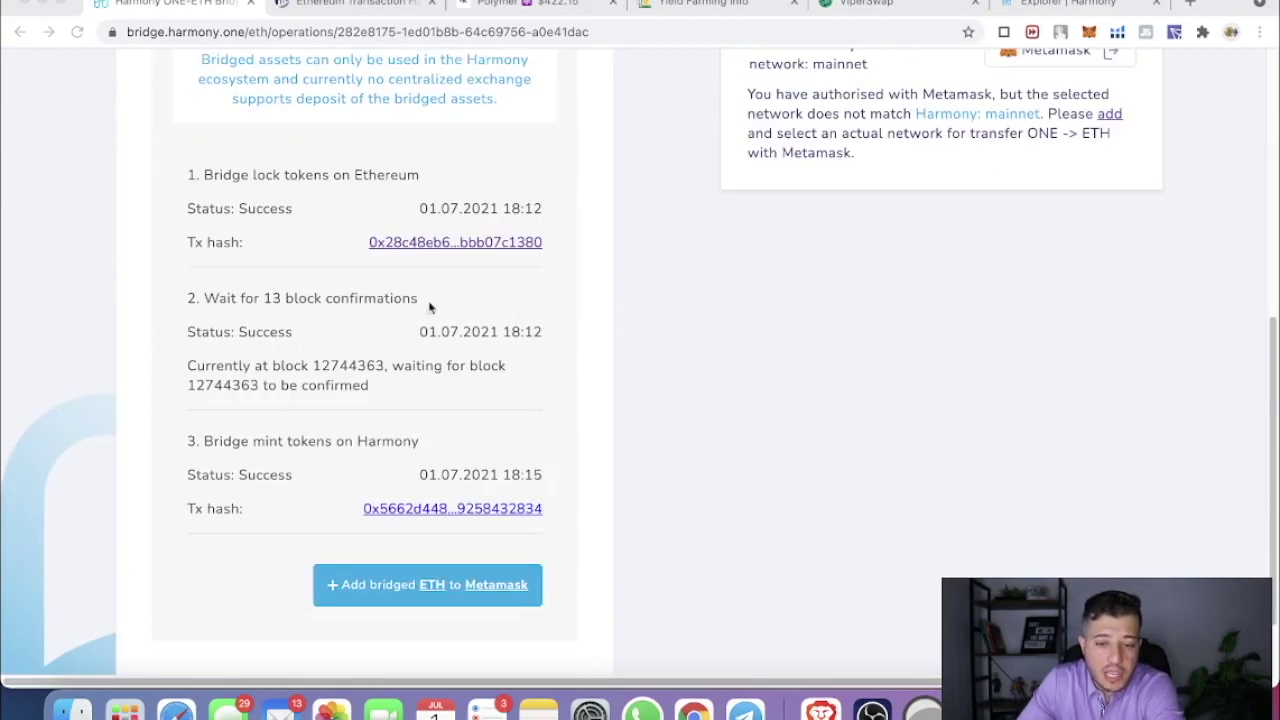
scroll(431, 307, "up", 3)
scroll(460, 366, "down", 2)
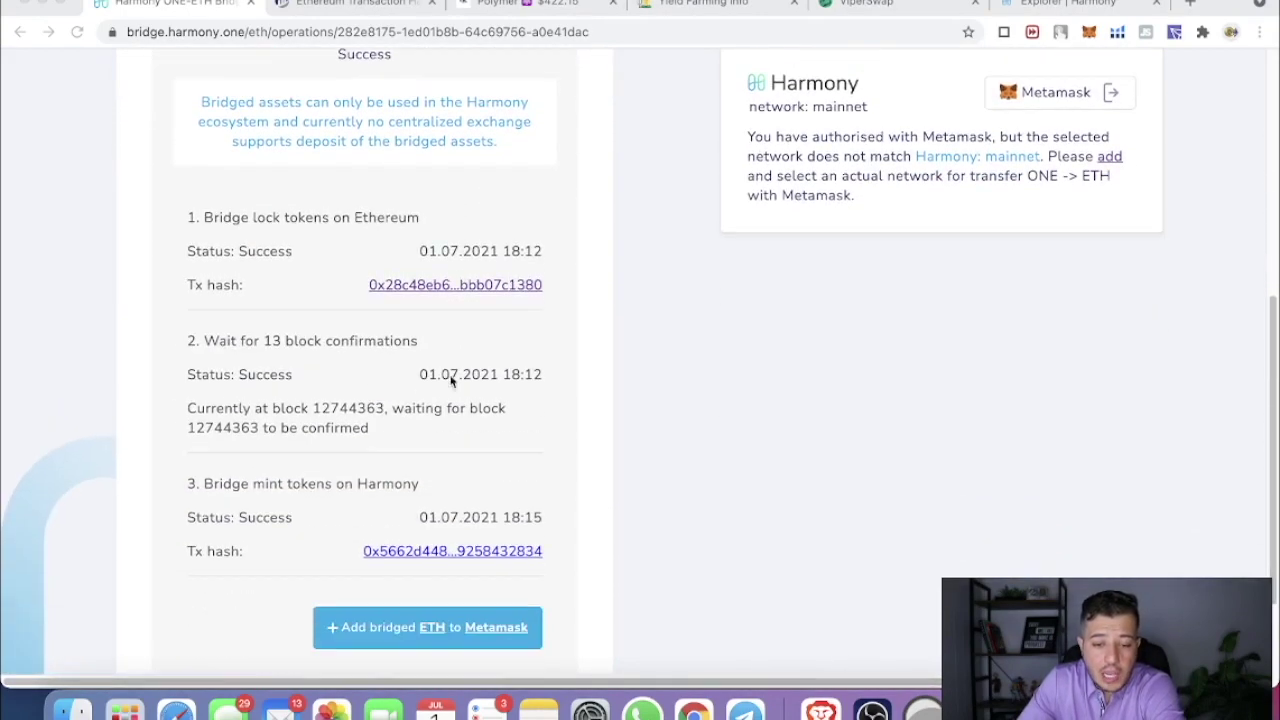
scroll(423, 405, "up", 1)
scroll(456, 537, "down", 3)
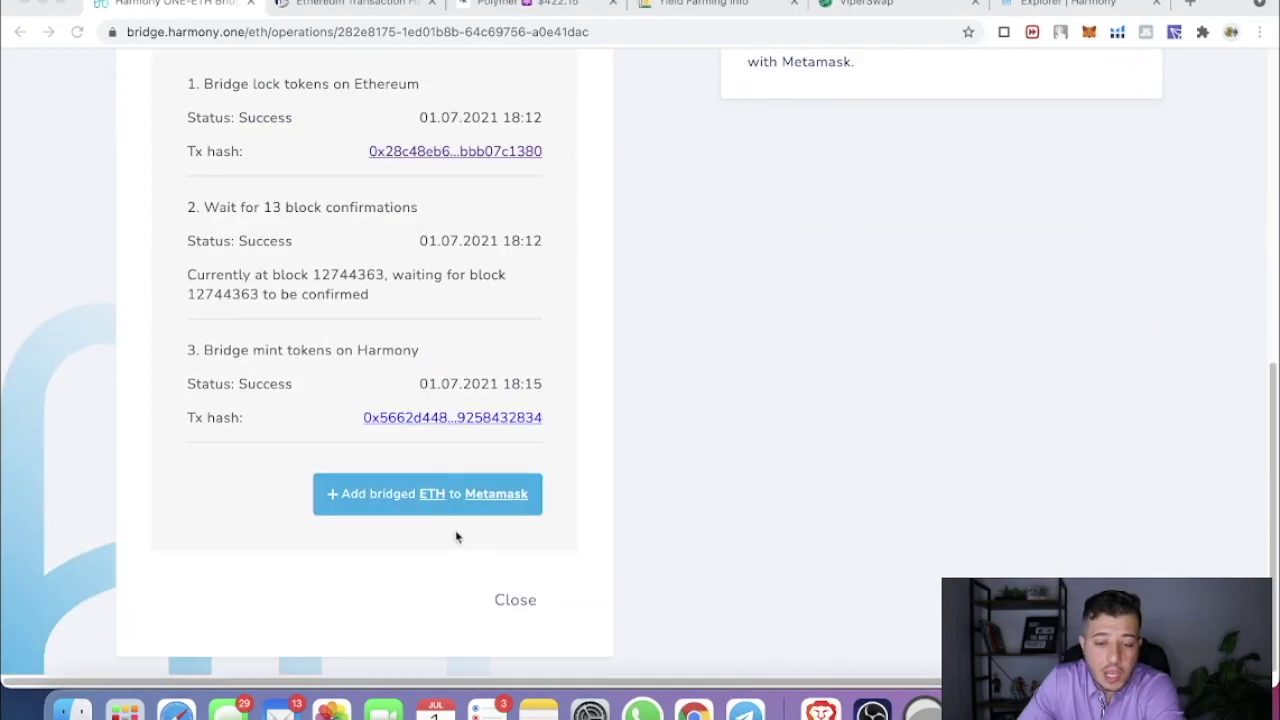
left_click(1088, 33)
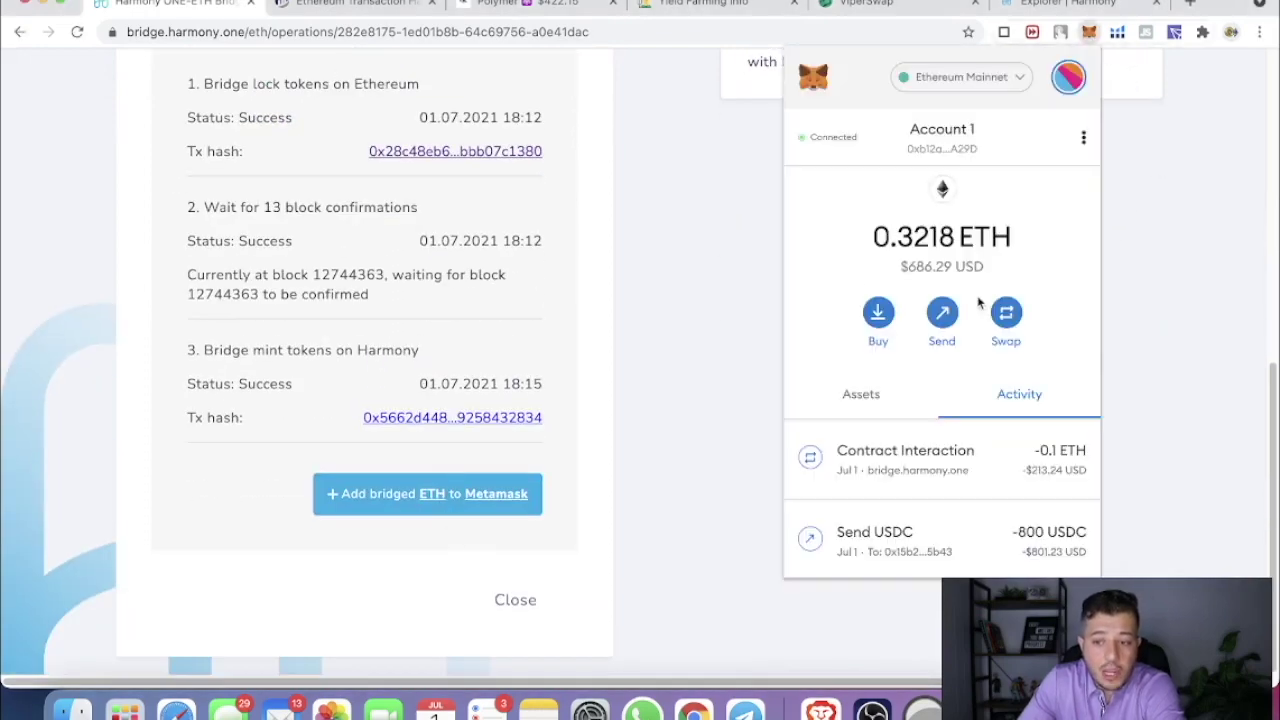
Step: Switch MetaMask to the Harmony (mainnet) network
left_click(950, 88)
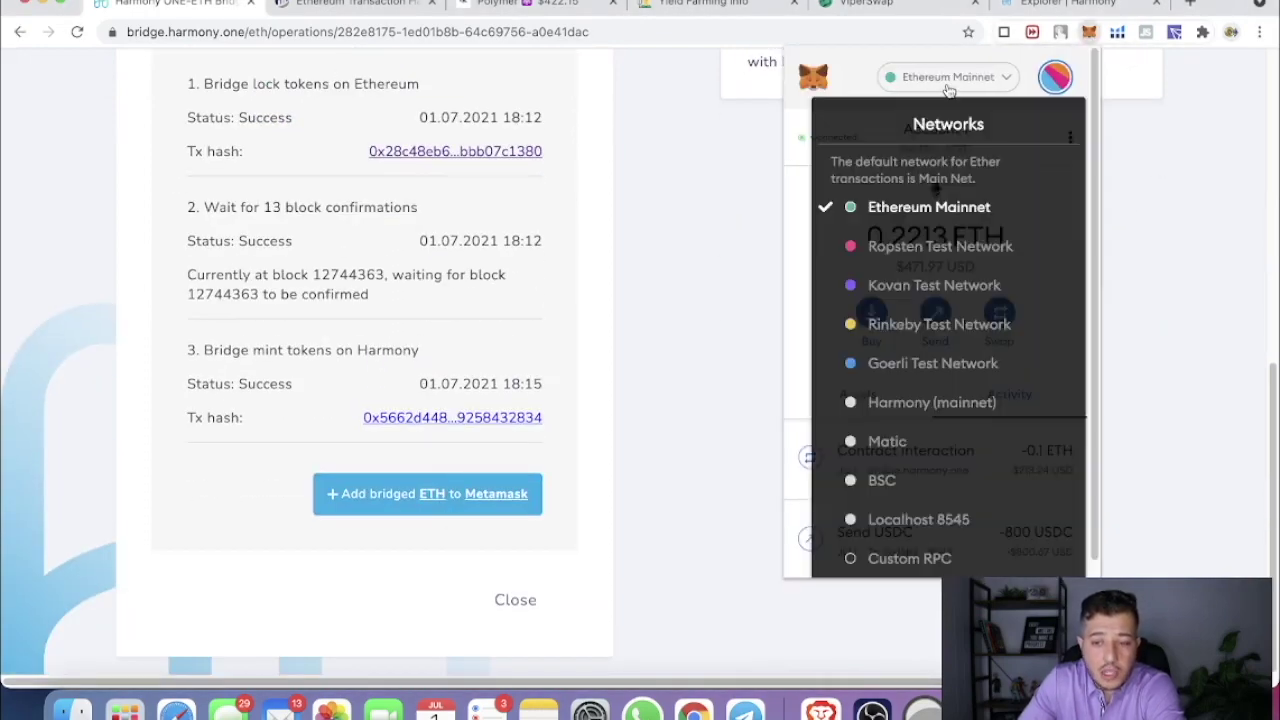
left_click(855, 408)
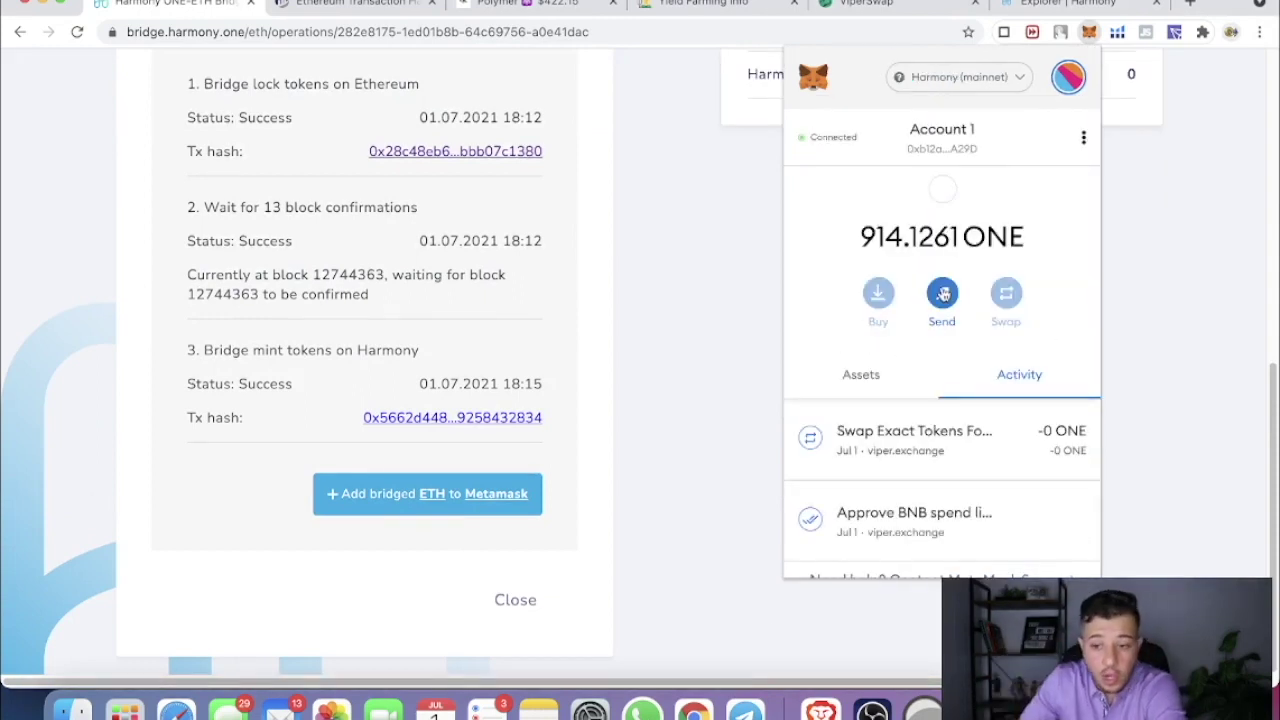
left_click(880, 378)
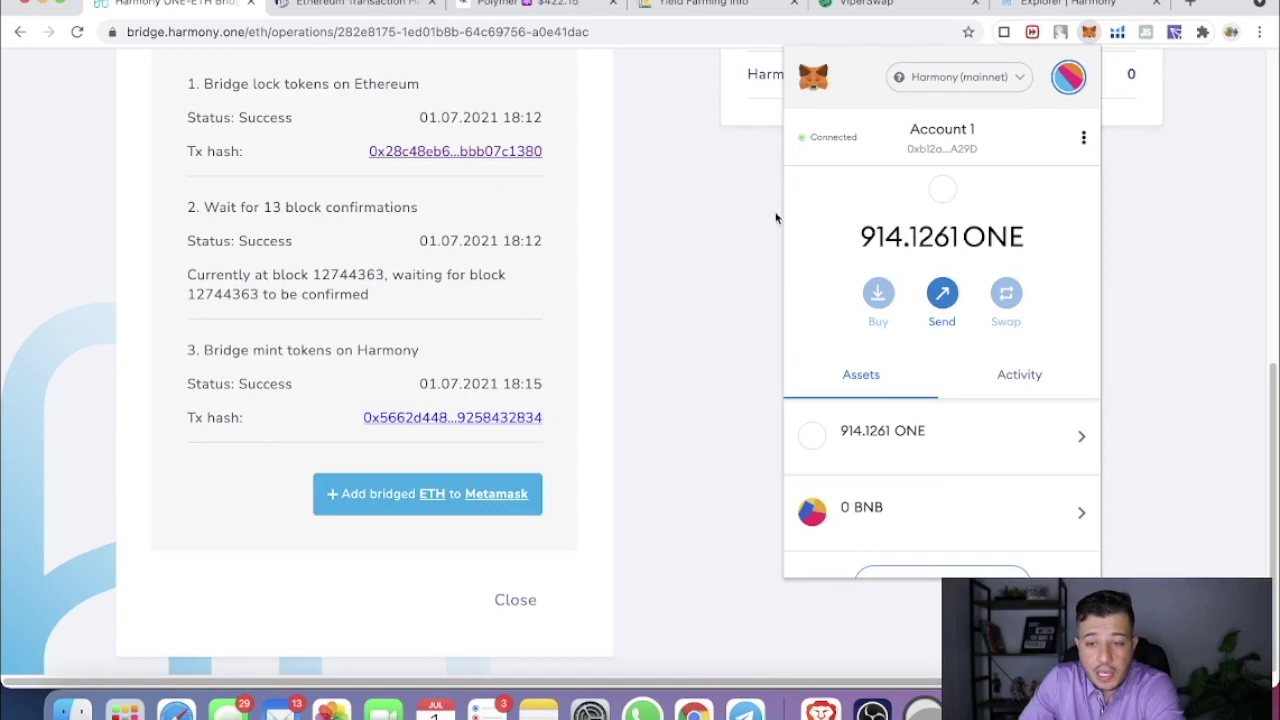
Step: Review the Harmony mainnet entry under Settings > Networks and return to balances
left_click(1066, 78)
left_click(914, 554)
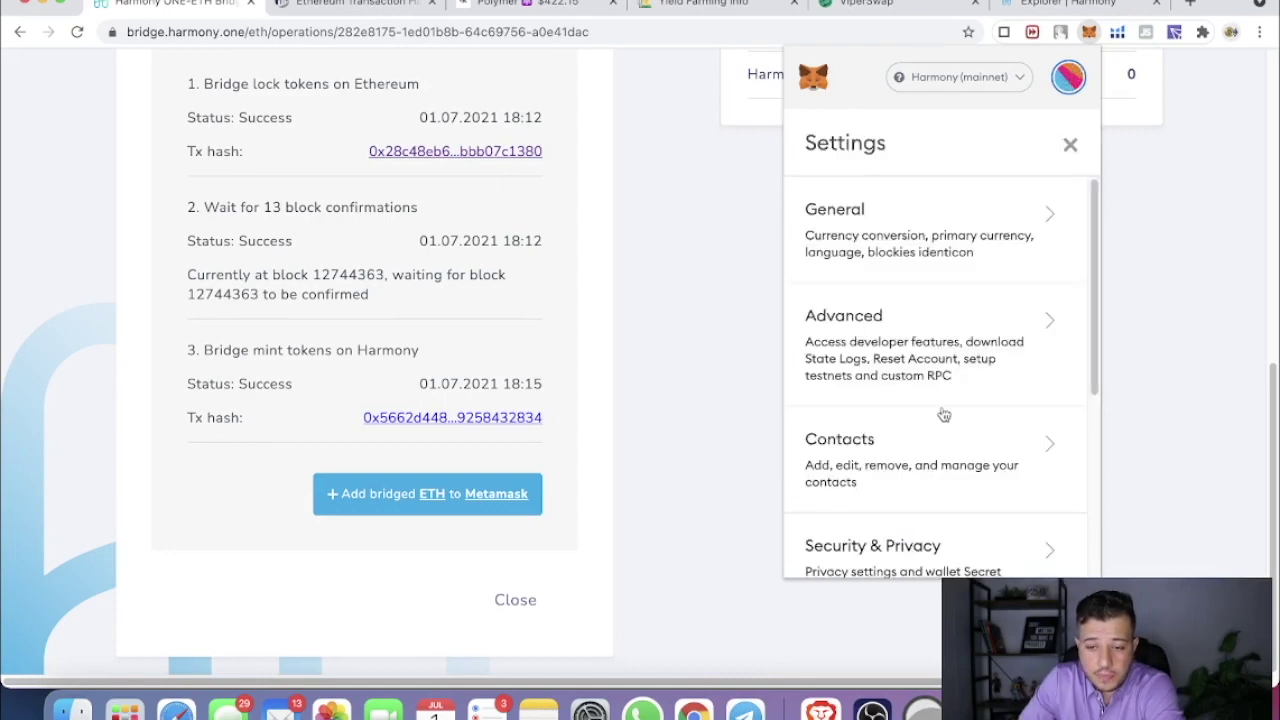
scroll(943, 414, "down", 5)
left_click(928, 440)
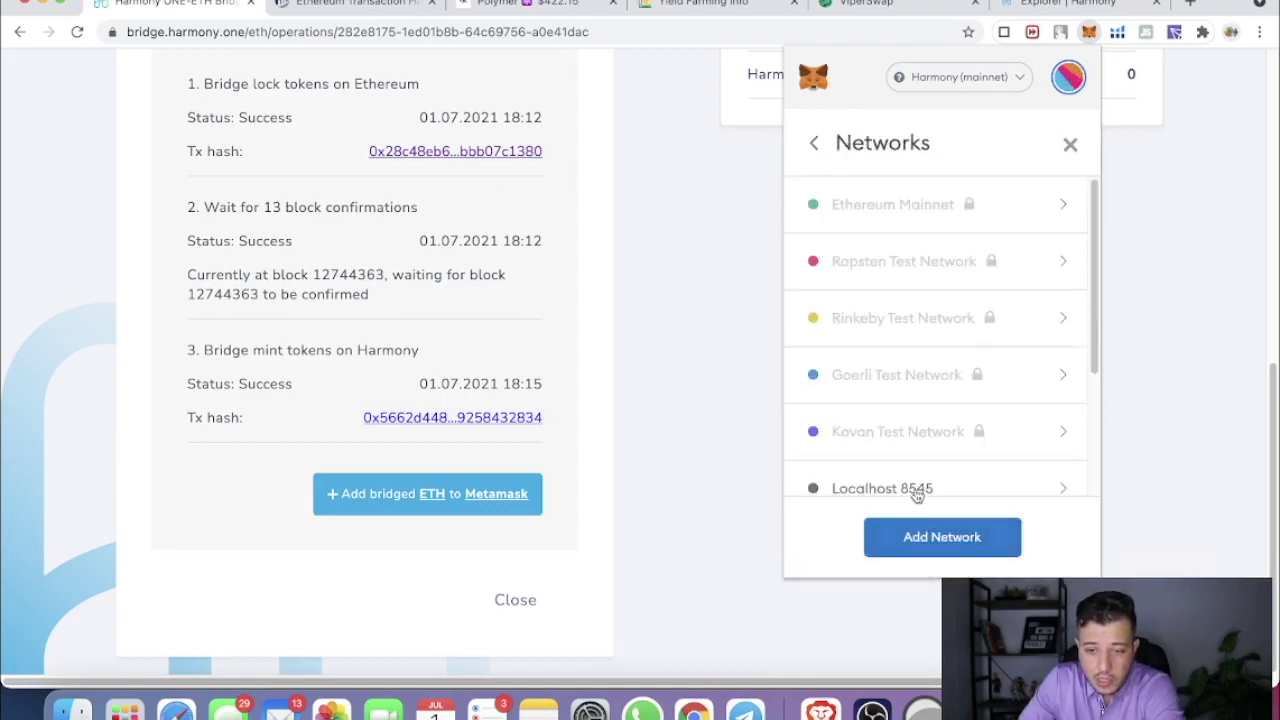
scroll(914, 490, "down", 3)
left_click(917, 468)
scroll(930, 416, "down", 2)
scroll(929, 416, "down", 1)
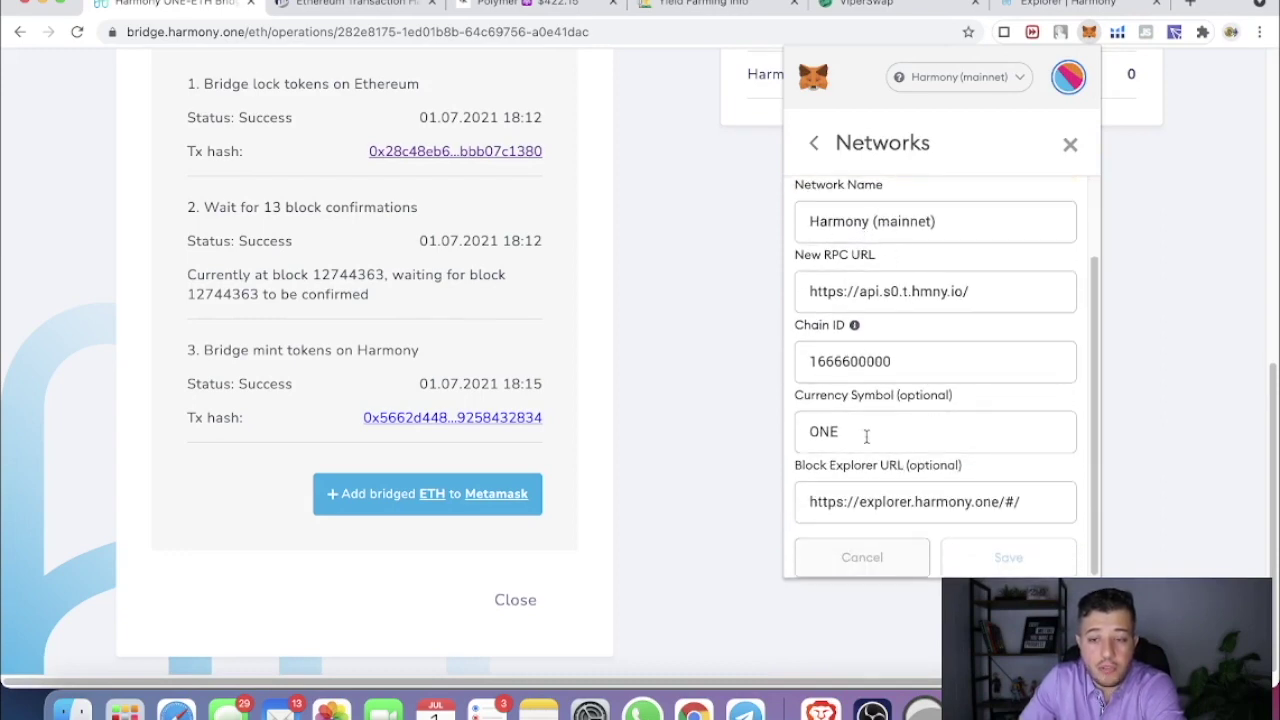
left_click(1070, 146)
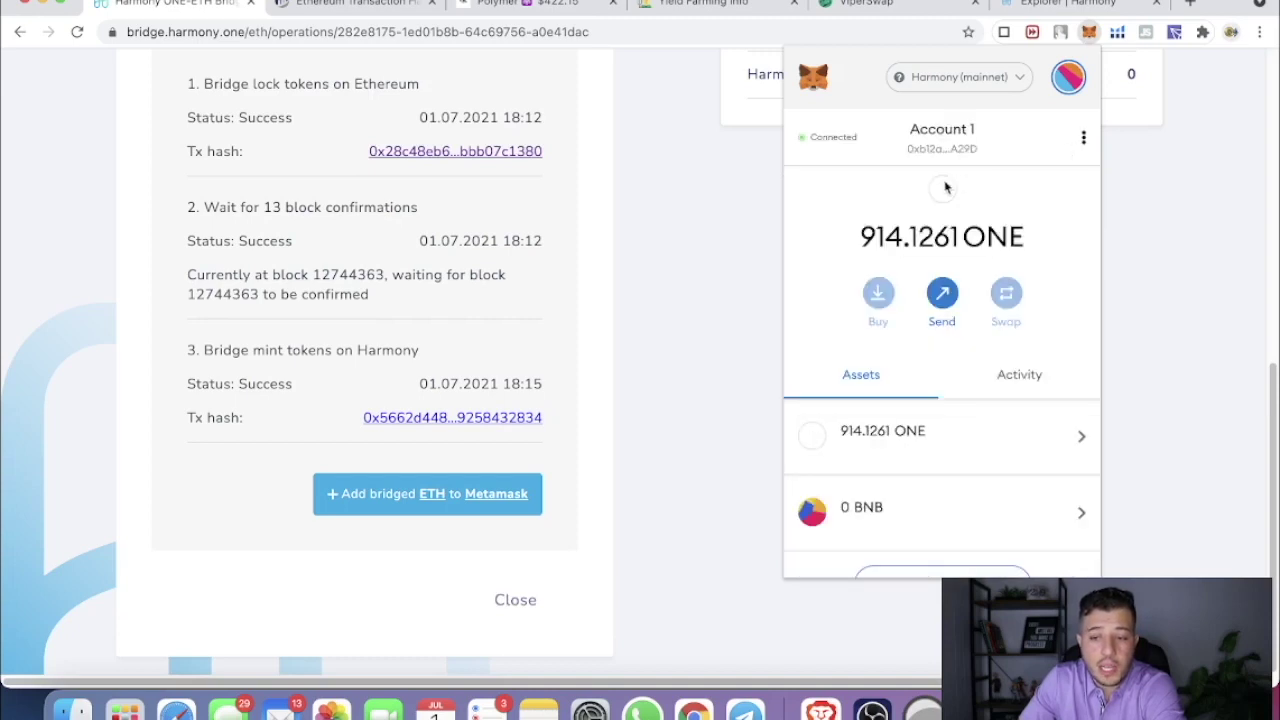
Step: Add the bridged ETH token to MetaMask and confirm its 0.1 ETH balance appears
left_click(483, 488)
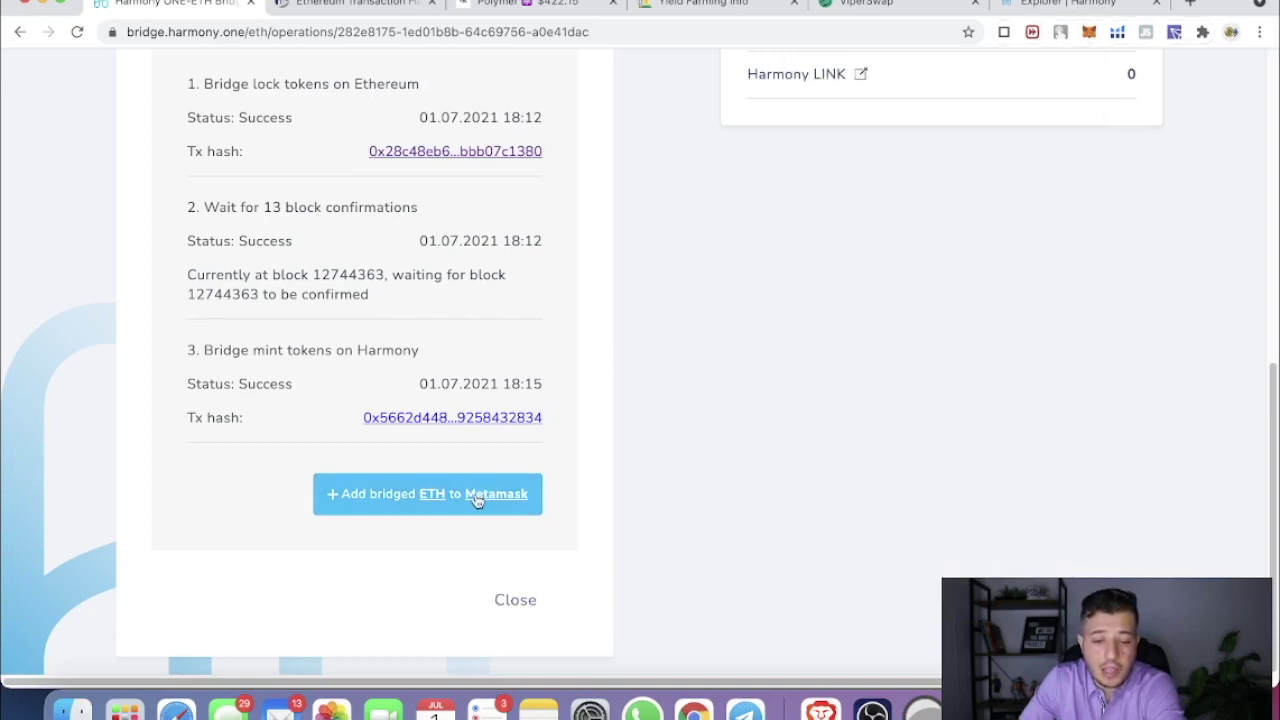
left_click(1186, 490)
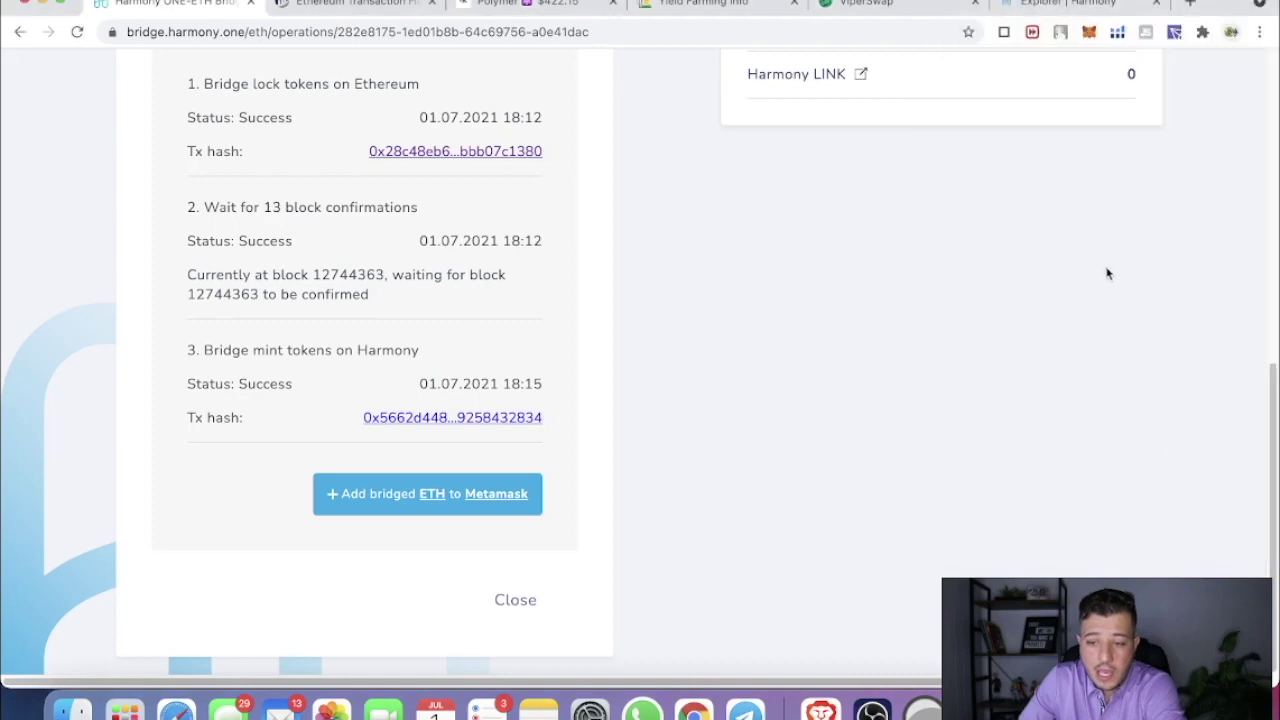
left_click(1089, 32)
scroll(931, 389, "down", 3)
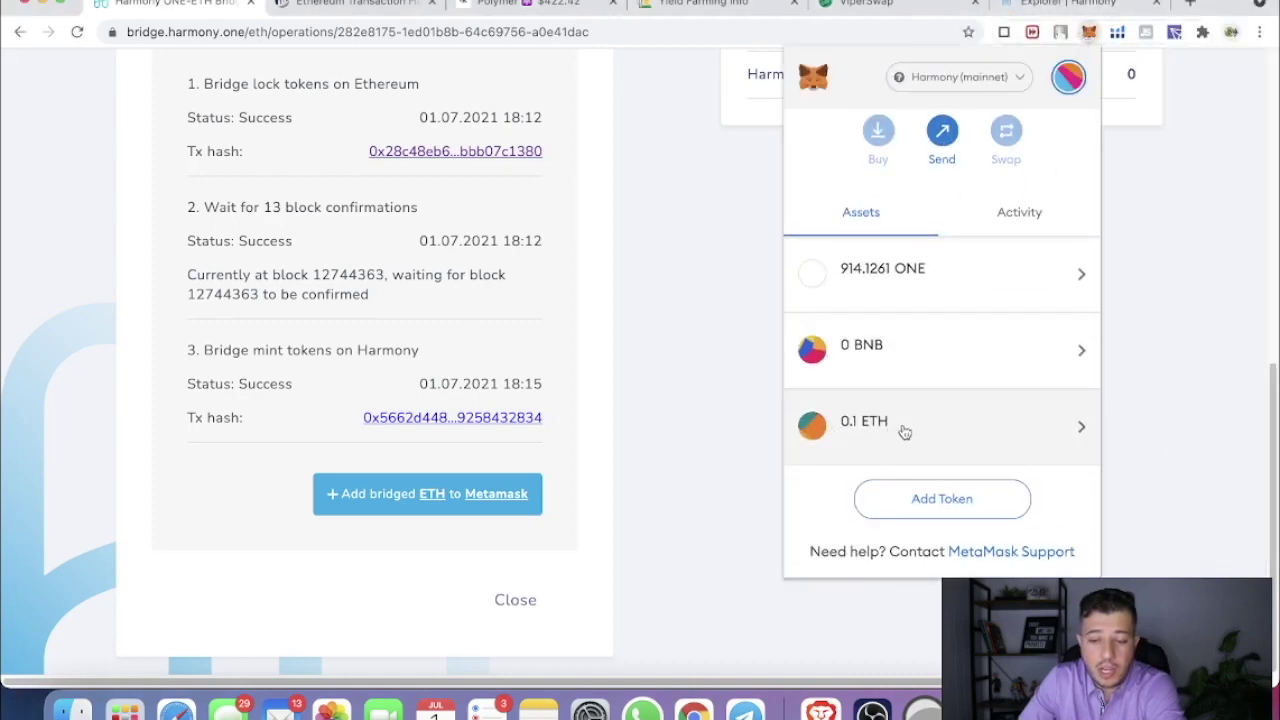
left_click(660, 264)
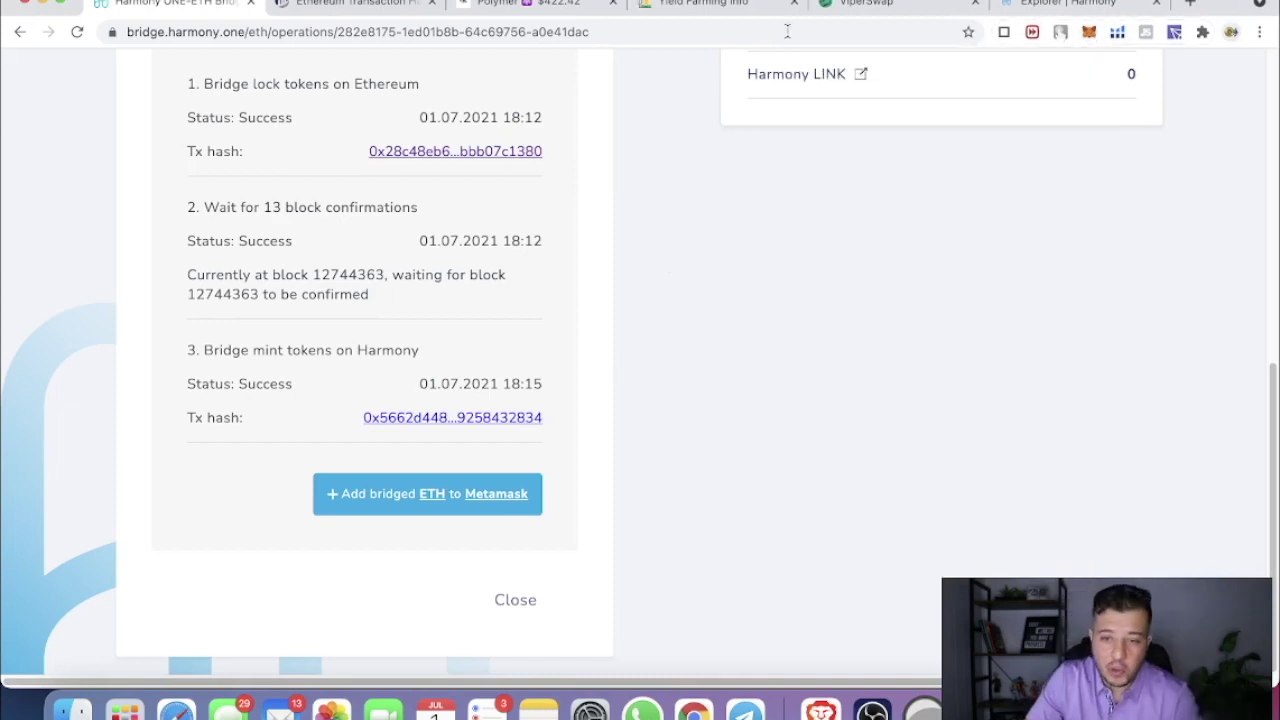
Step: On the ViperSwap swap page, set the From token to 1ETH
left_click(868, 5)
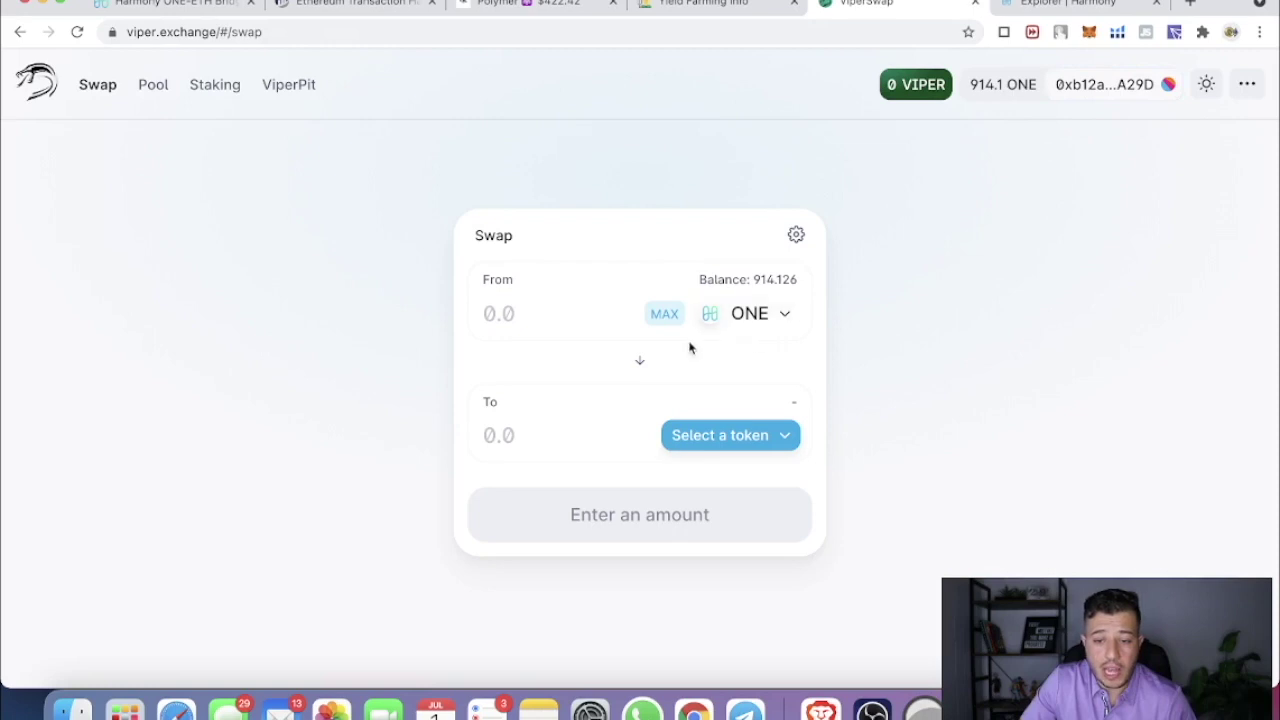
left_click(790, 311)
type("E")
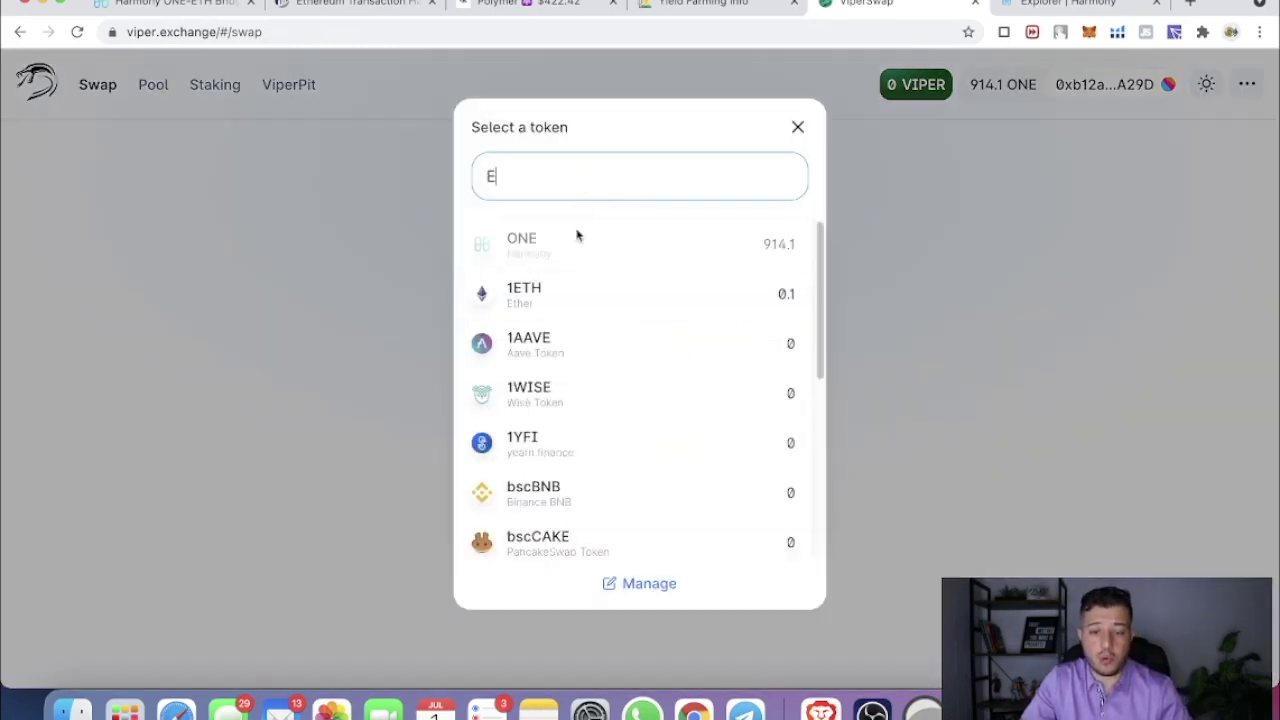
left_click(566, 296)
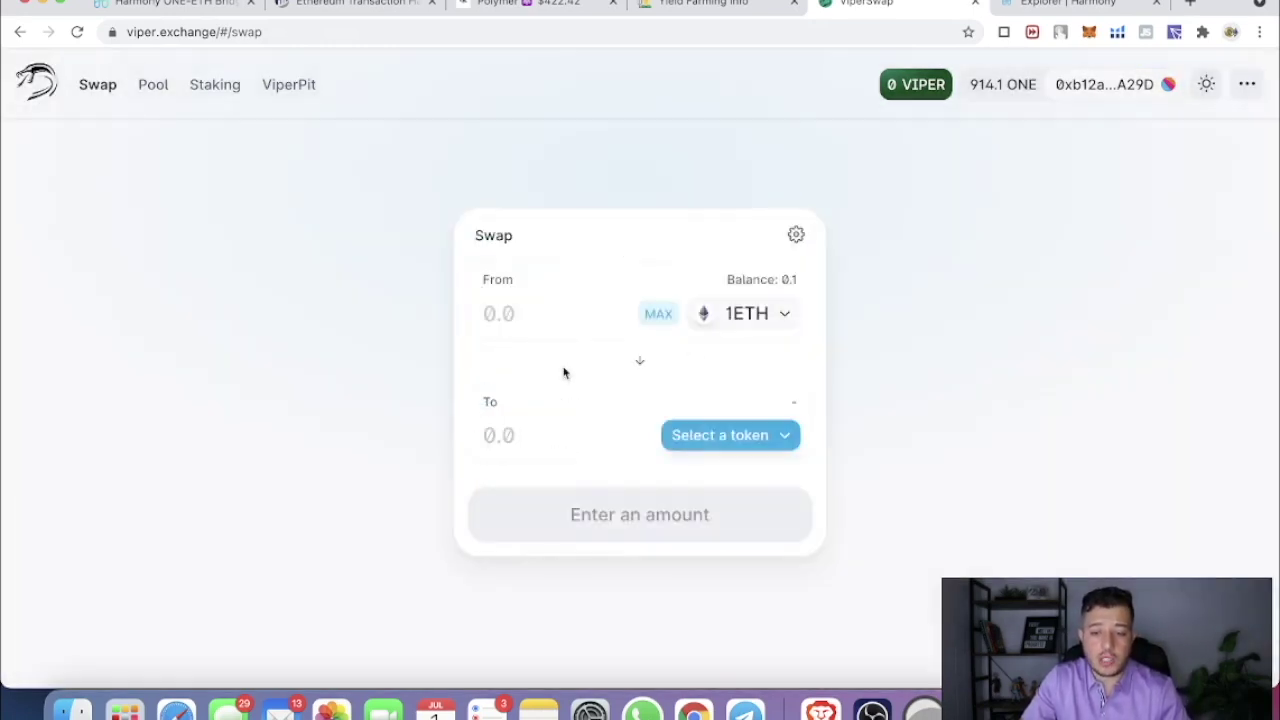
left_click(745, 314)
scroll(620, 440, "down", 10)
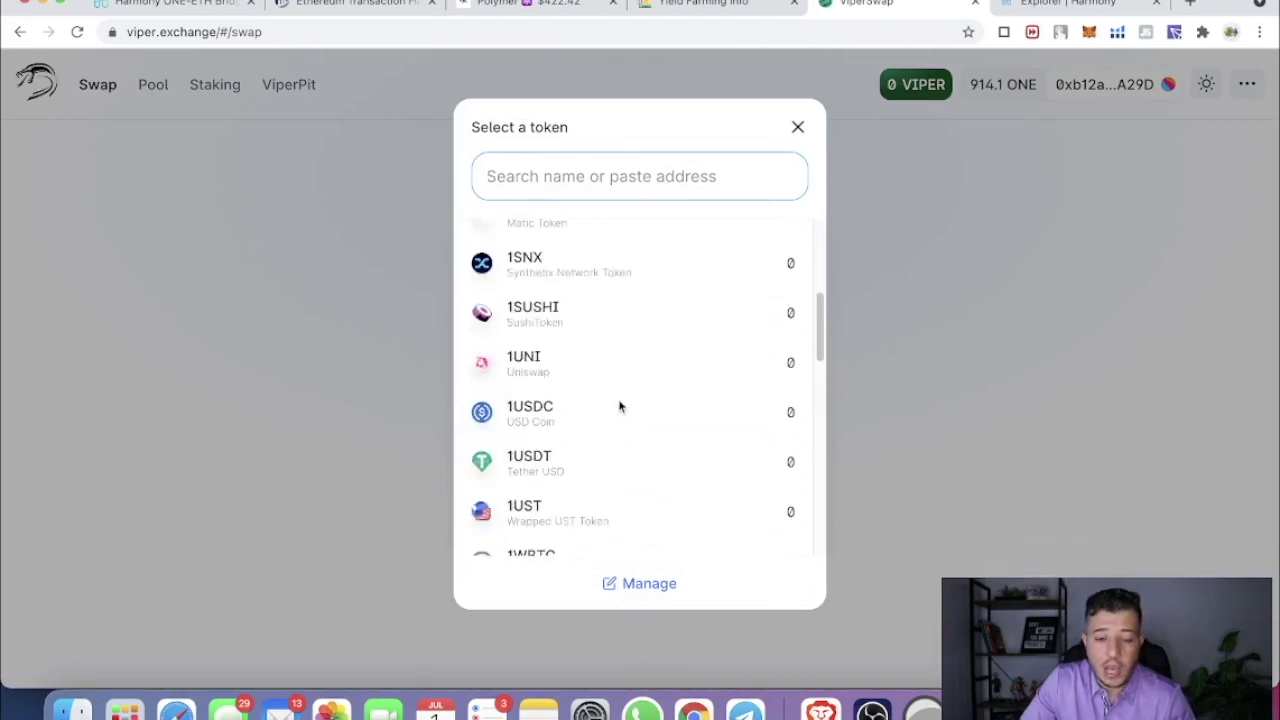
scroll(600, 400, "up", 5)
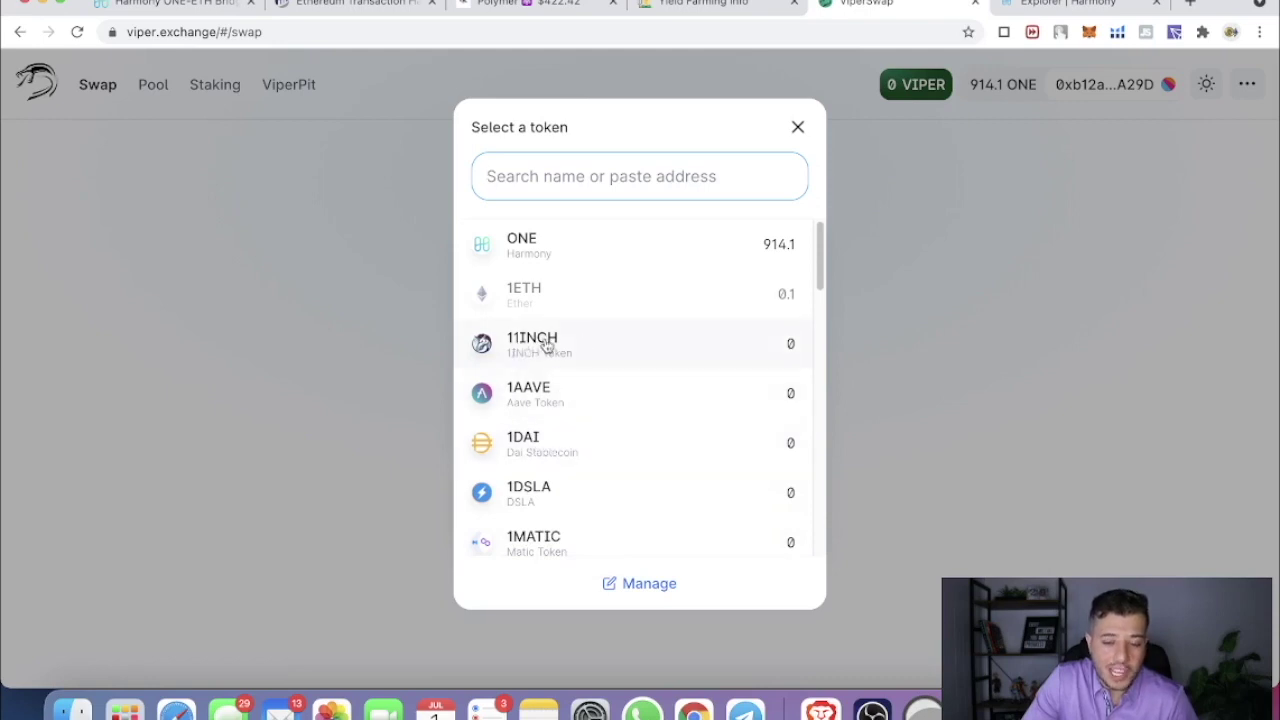
left_click(798, 128)
Step: Set To as ONE, use the MAX 0.1 1ETH, and approve 1ETH spending in MetaMask
left_click(676, 434)
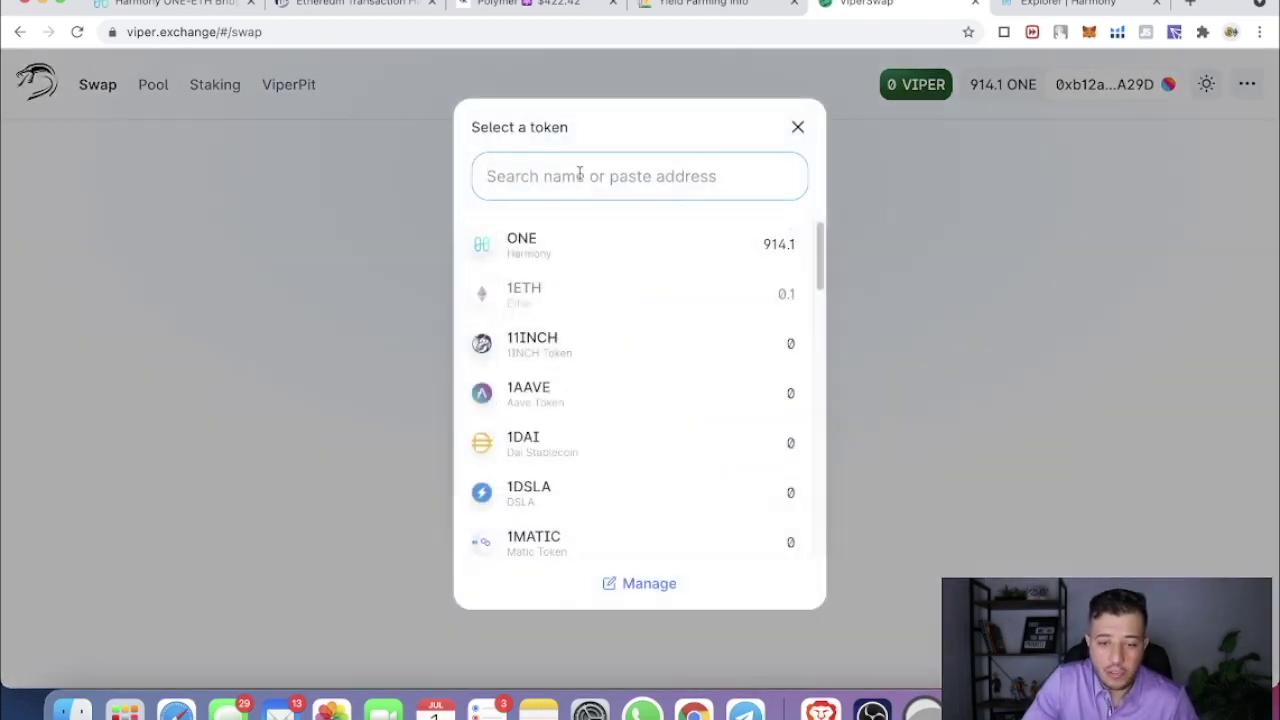
left_click(576, 265)
left_click(658, 313)
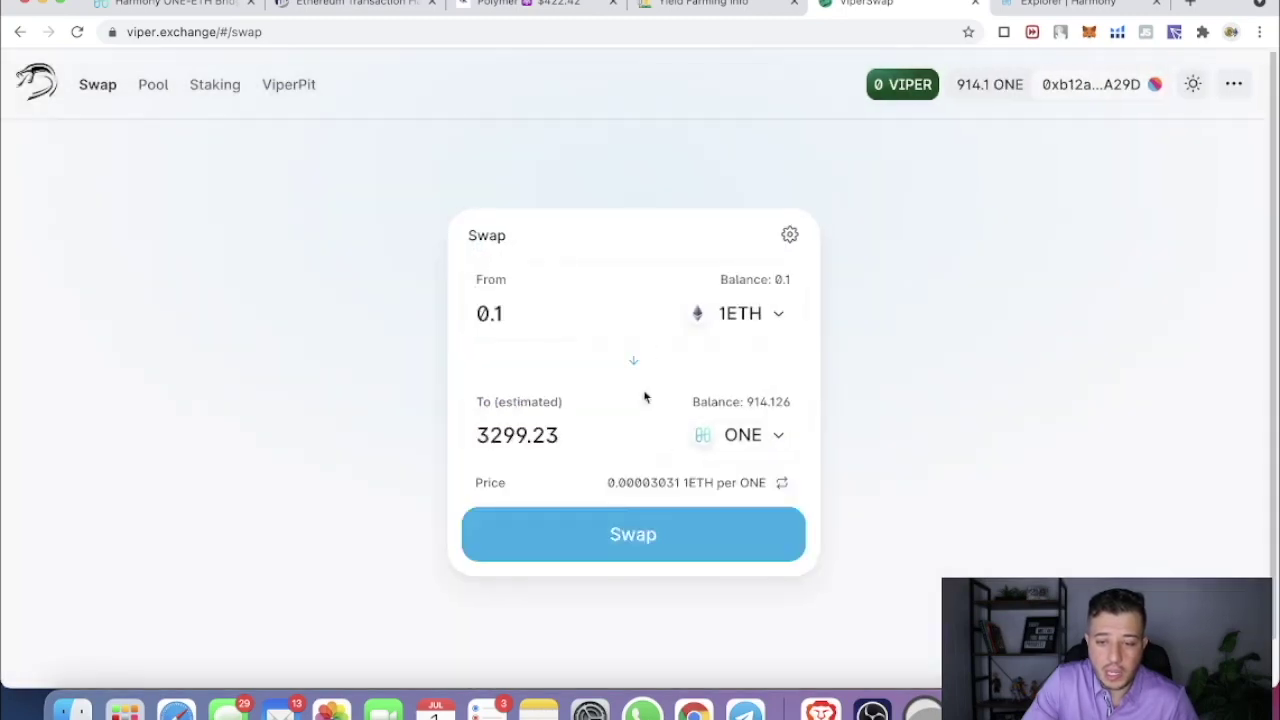
left_click(556, 537)
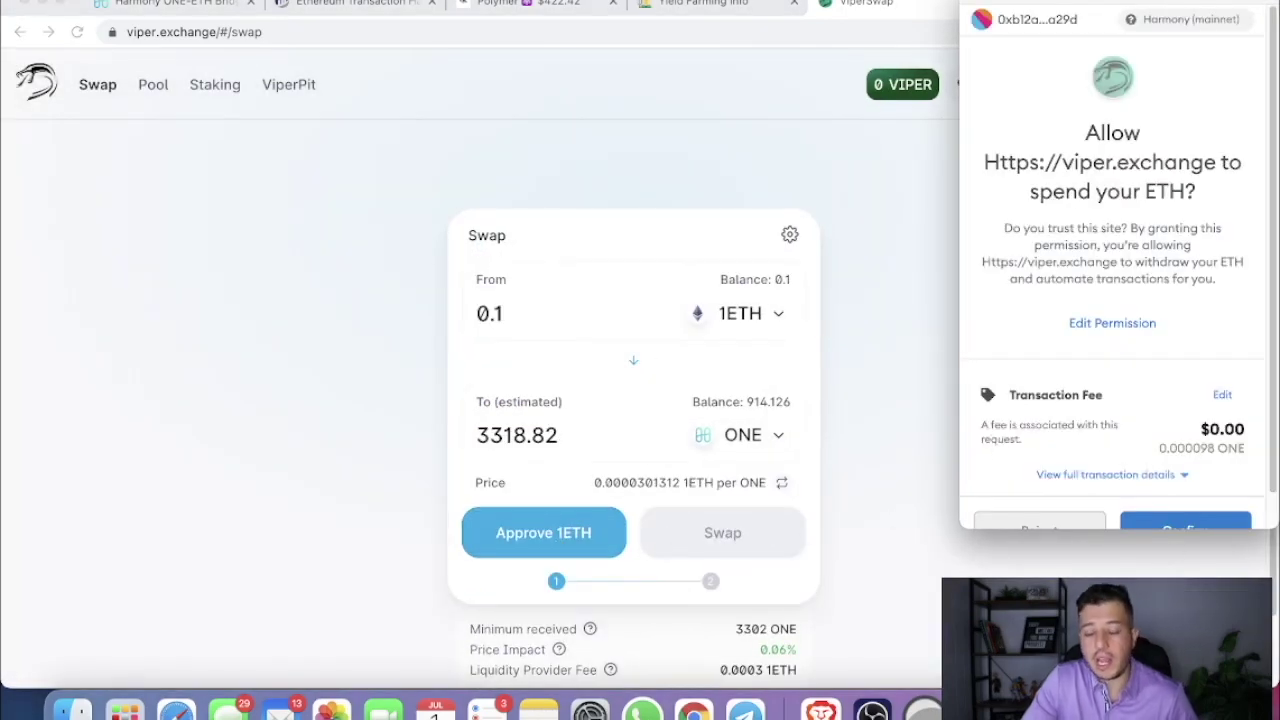
scroll(1190, 500, "down", 1)
left_click(1186, 494)
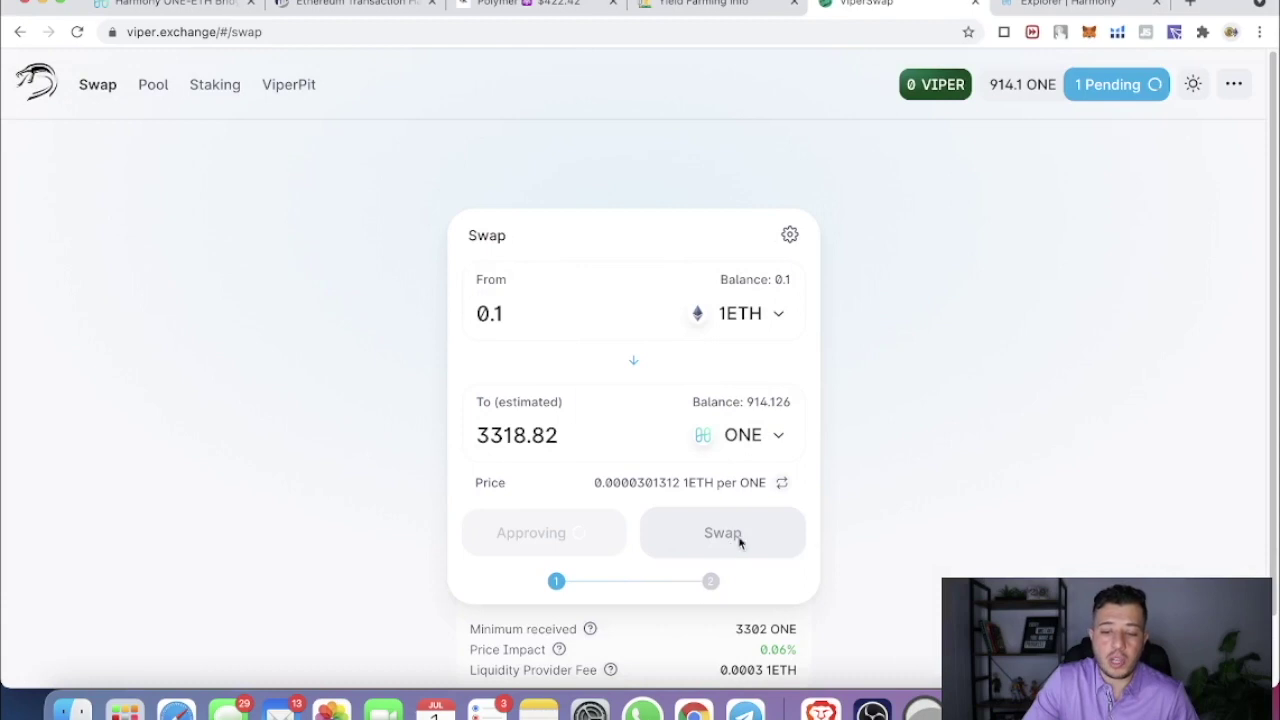